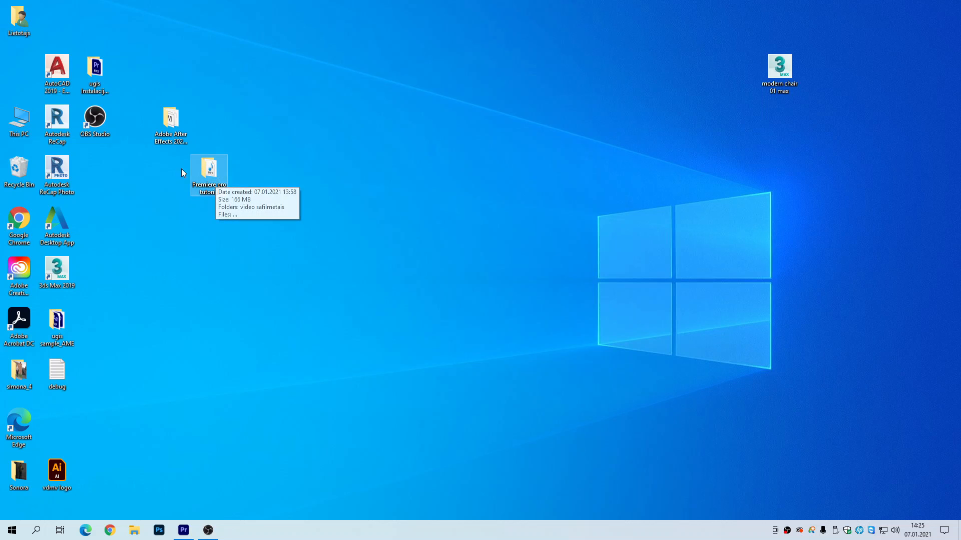
Step: Open the Premiere pro tutorial folder on the desktop and examine the video clips in its video safilmetais subfolder
click(202, 165)
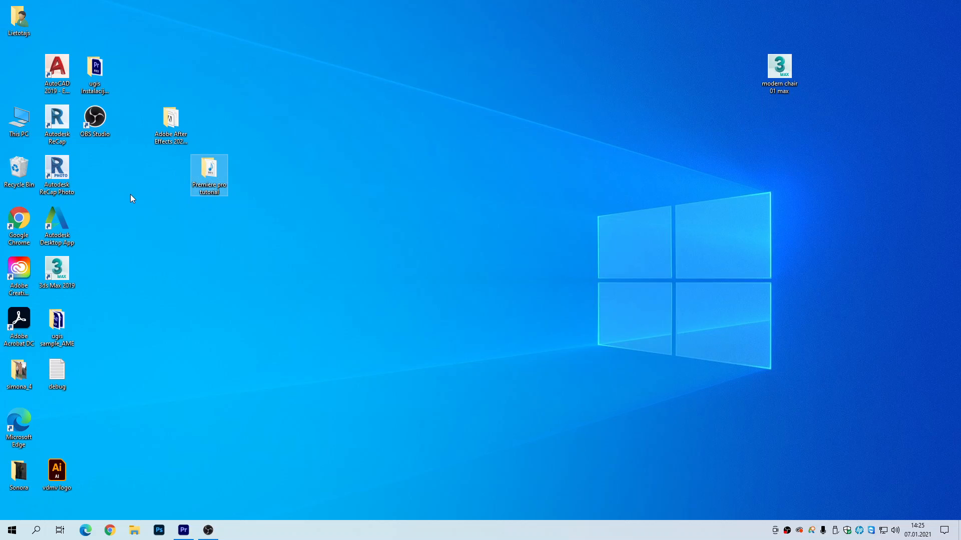
double_click(218, 170)
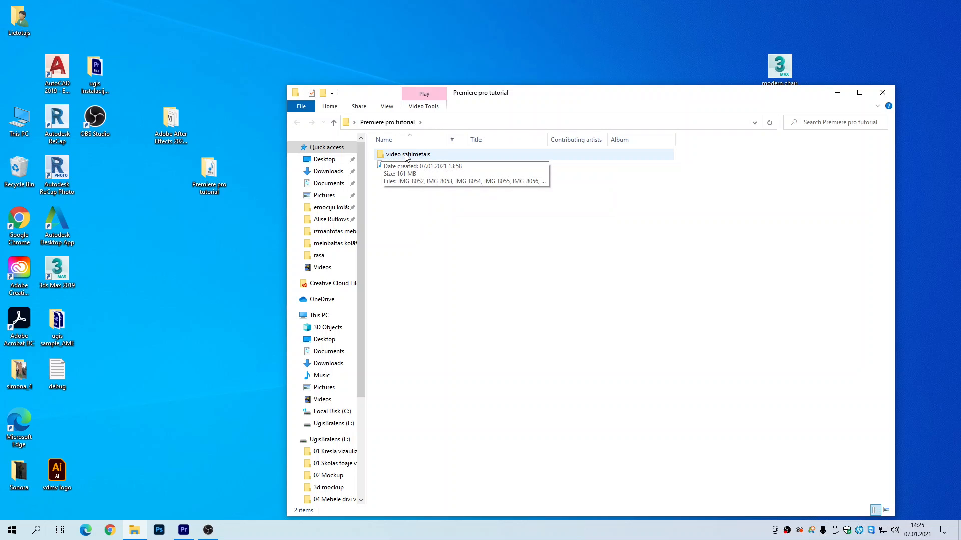
double_click(407, 156)
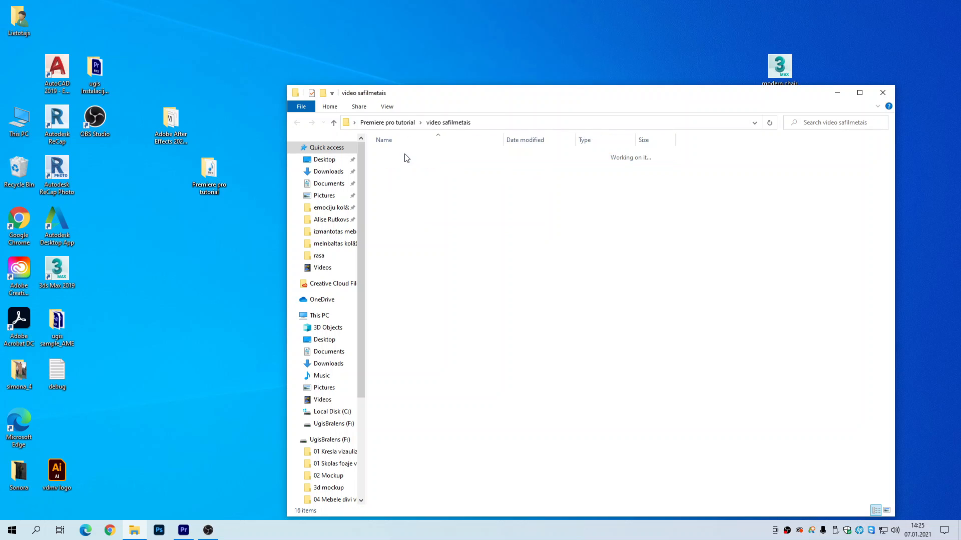
drag(388, 296, 869, 164)
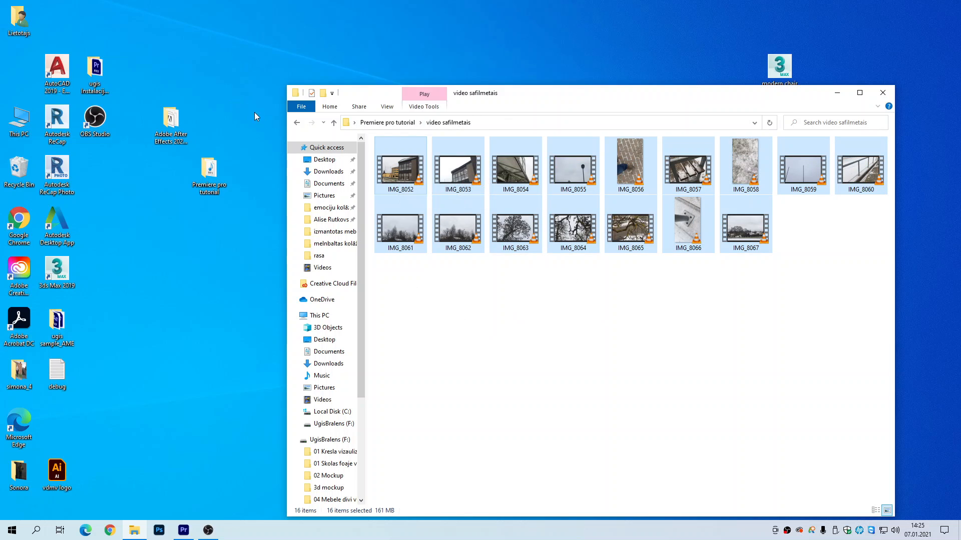
click(297, 124)
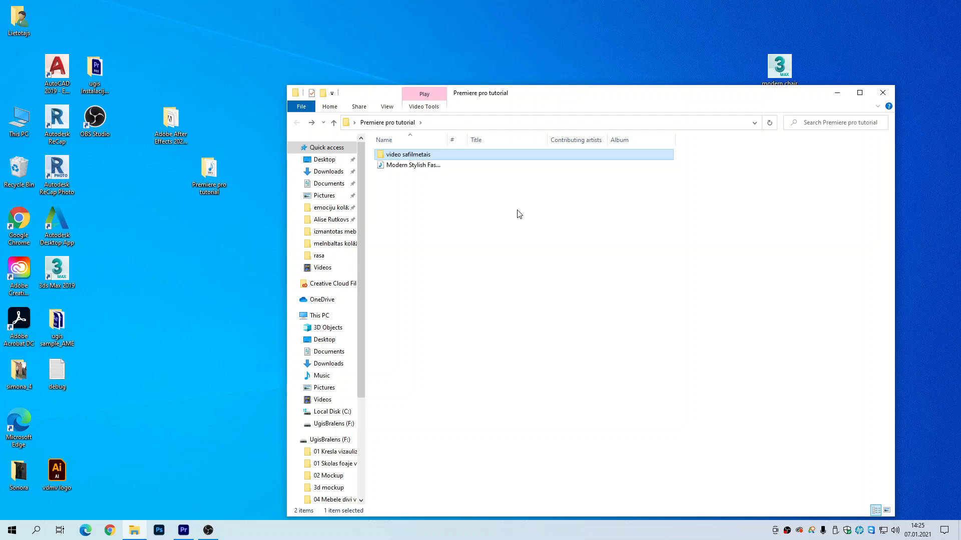
double_click(417, 159)
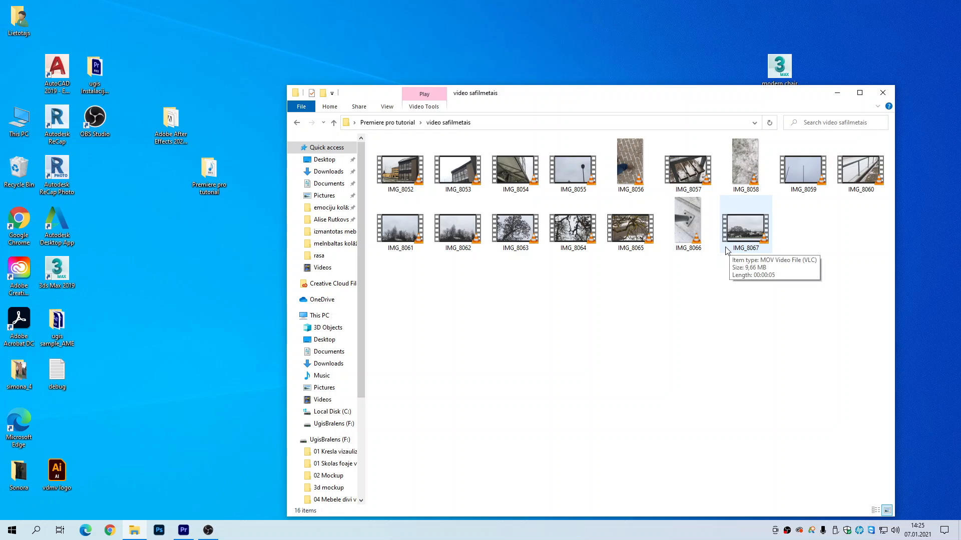
click(297, 123)
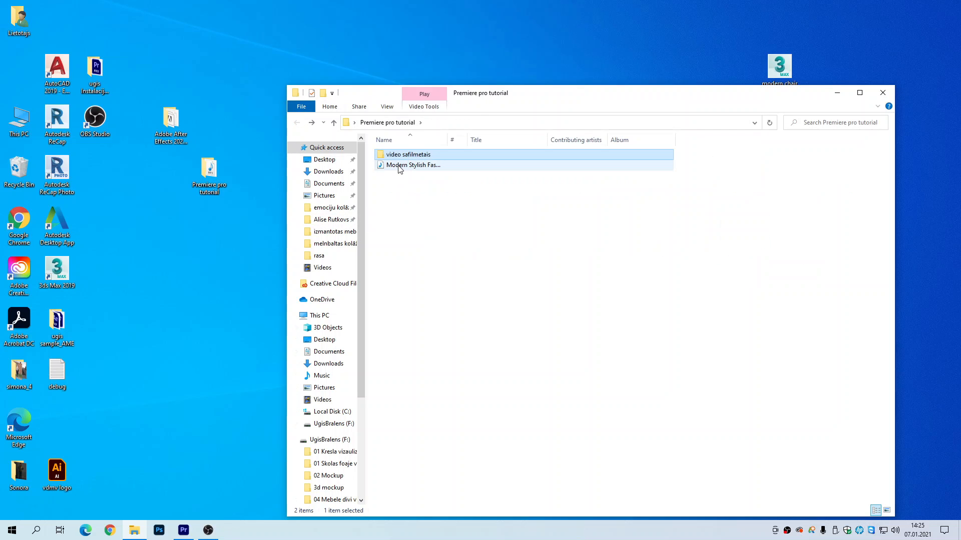
Step: Switch to Premiere Pro and start a new project with the name piormais video
click(183, 530)
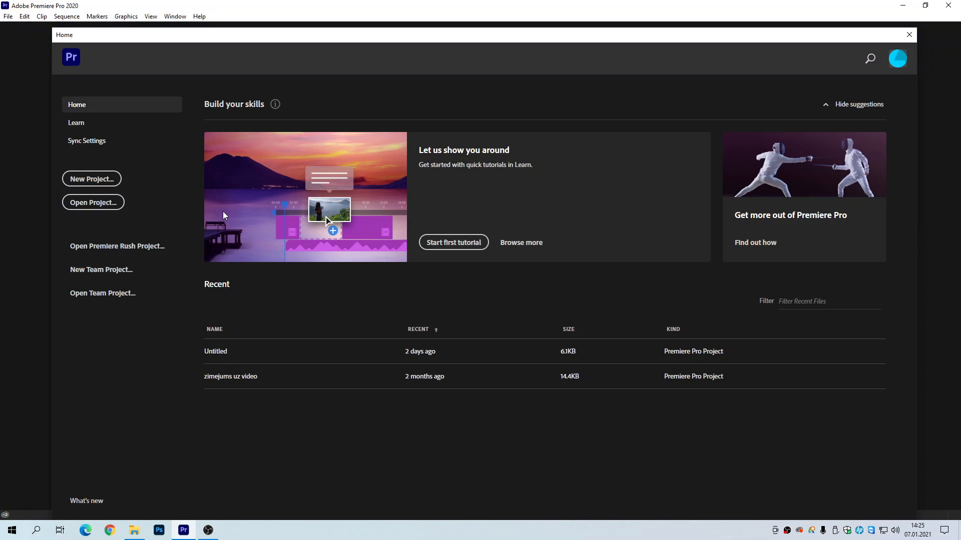
click(93, 181)
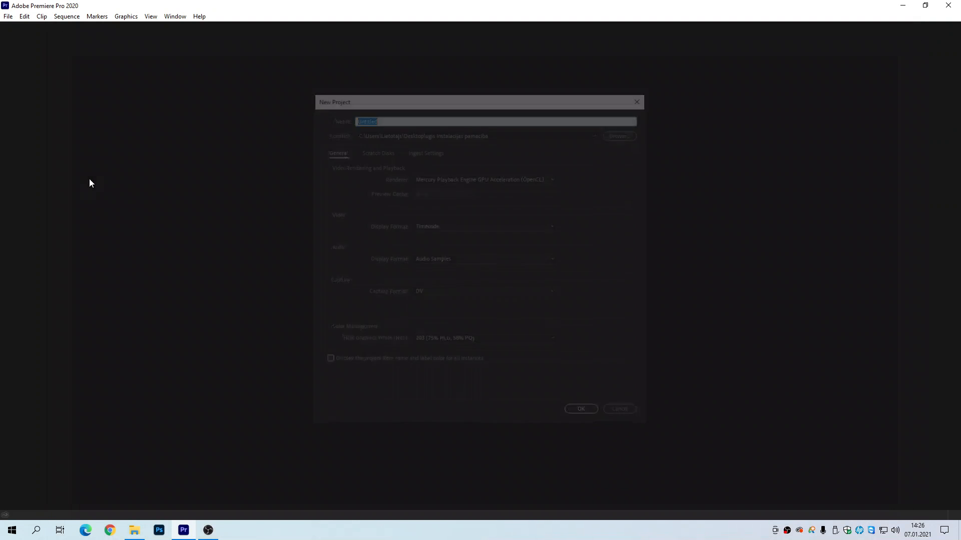
click(372, 119)
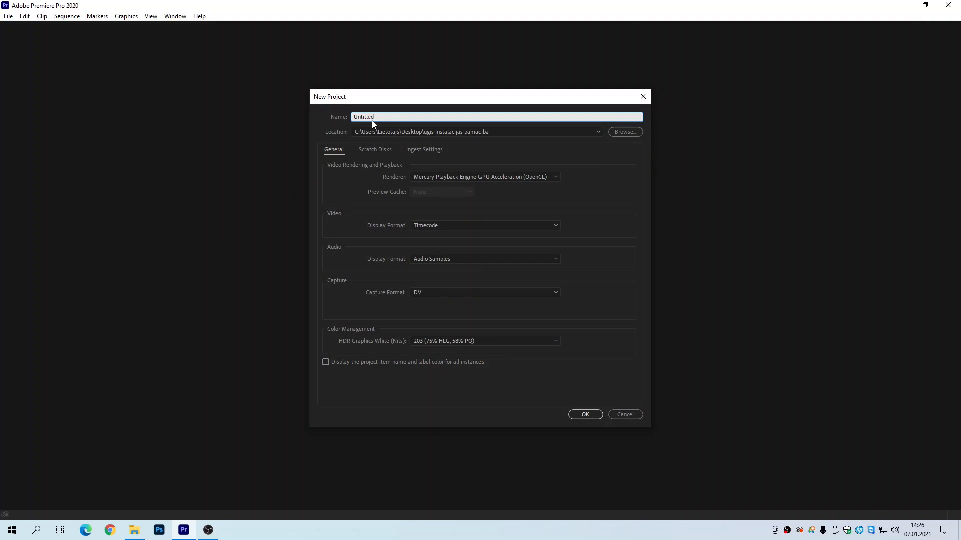
drag(383, 116, 346, 114)
text(piormais video)
Step: Set the new project's location to the Premiere pro tutorial folder on the desktop
click(624, 132)
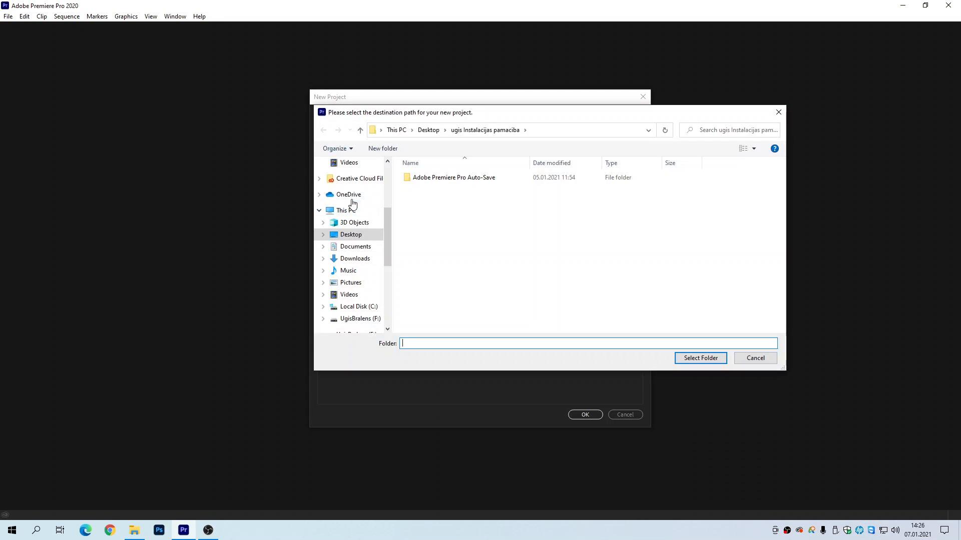
click(352, 235)
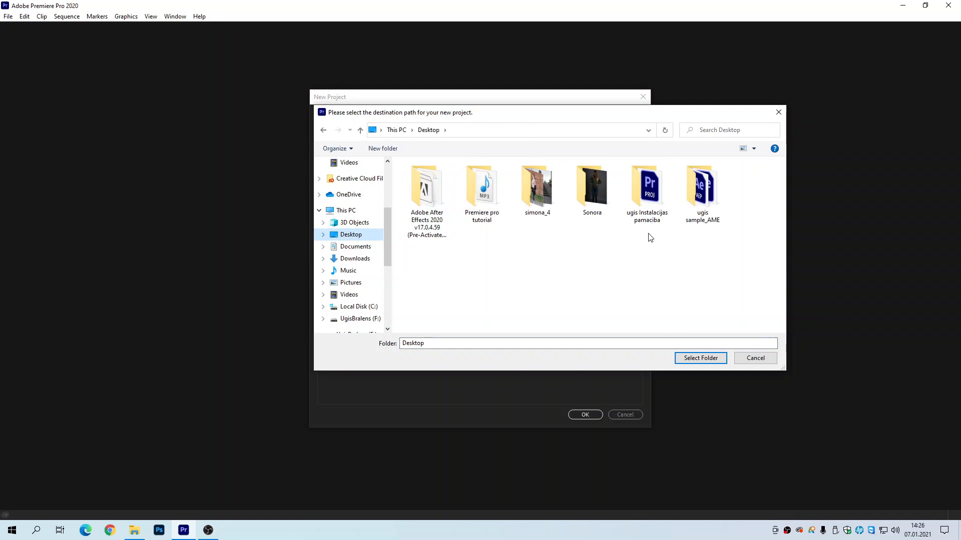
double_click(484, 197)
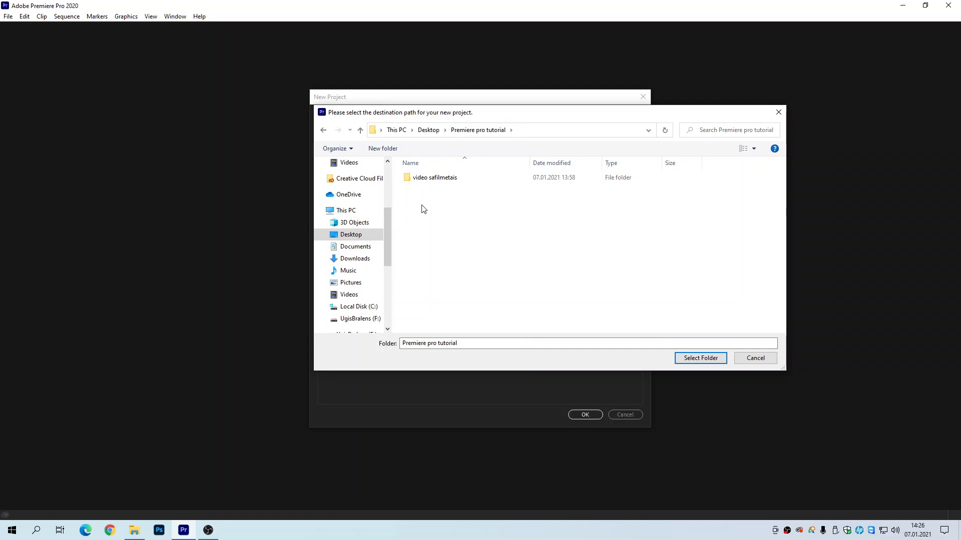
click(705, 358)
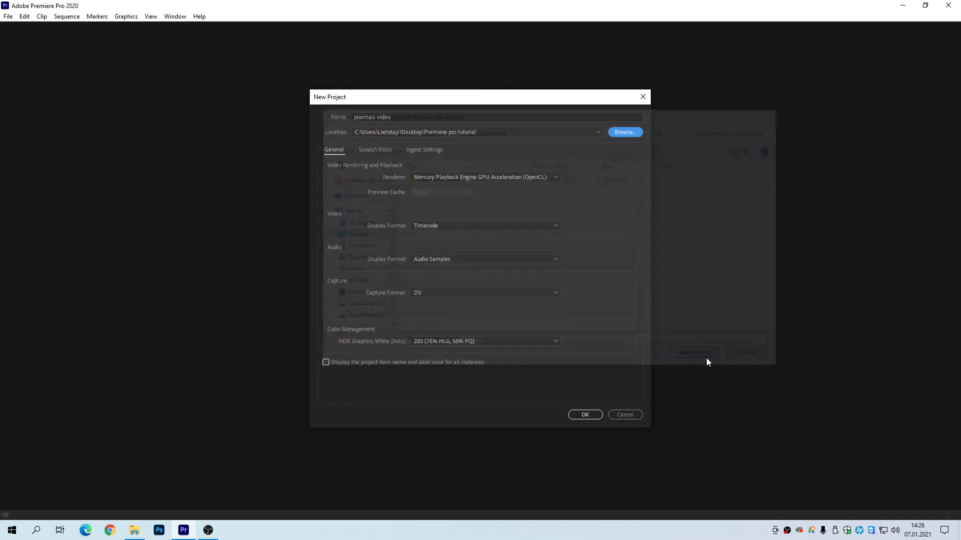
Step: Correct the project name to pirmais video and create the project
click(361, 117)
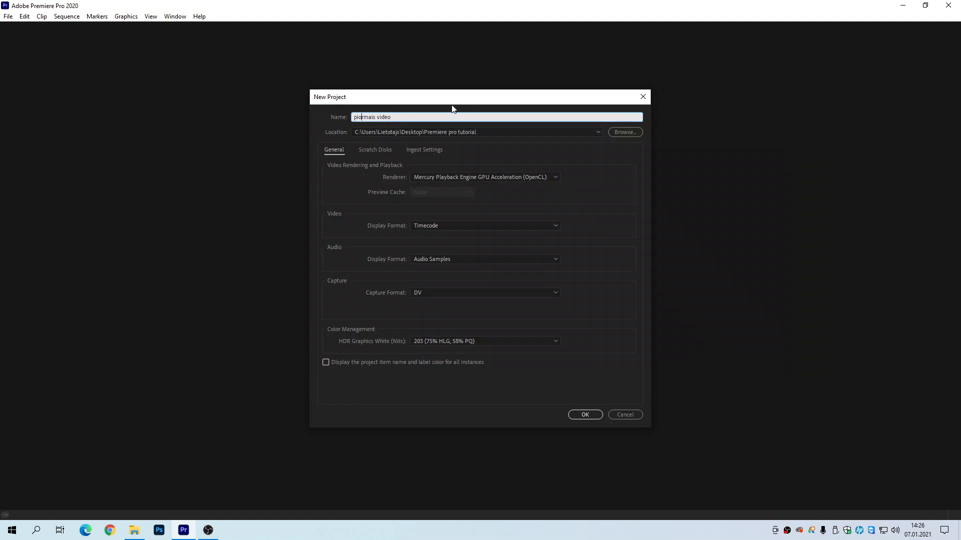
key(BackSpace)
click(587, 416)
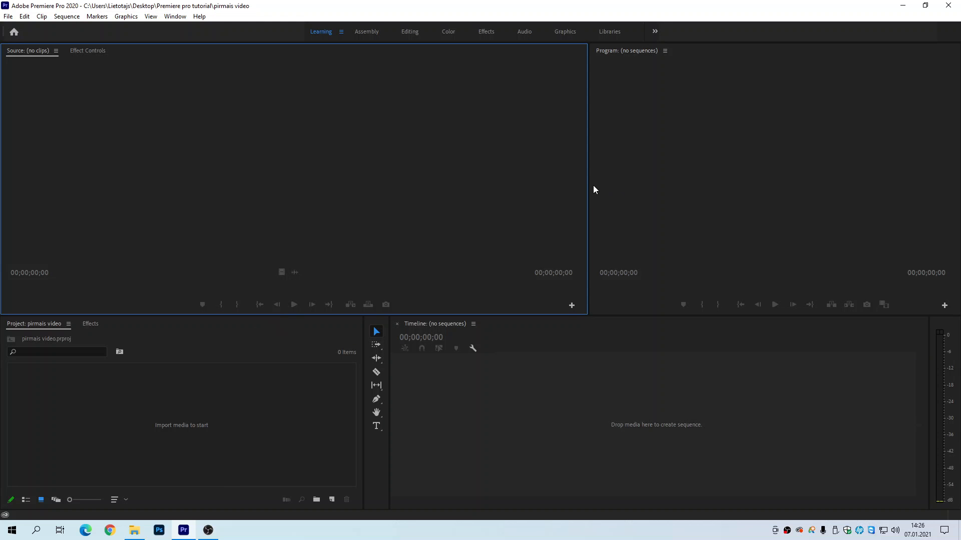
Step: Widen the Program monitor against the Source monitor, and preview the Editing and Color workspaces before returning to the Learning workspace
drag(586, 188, 461, 187)
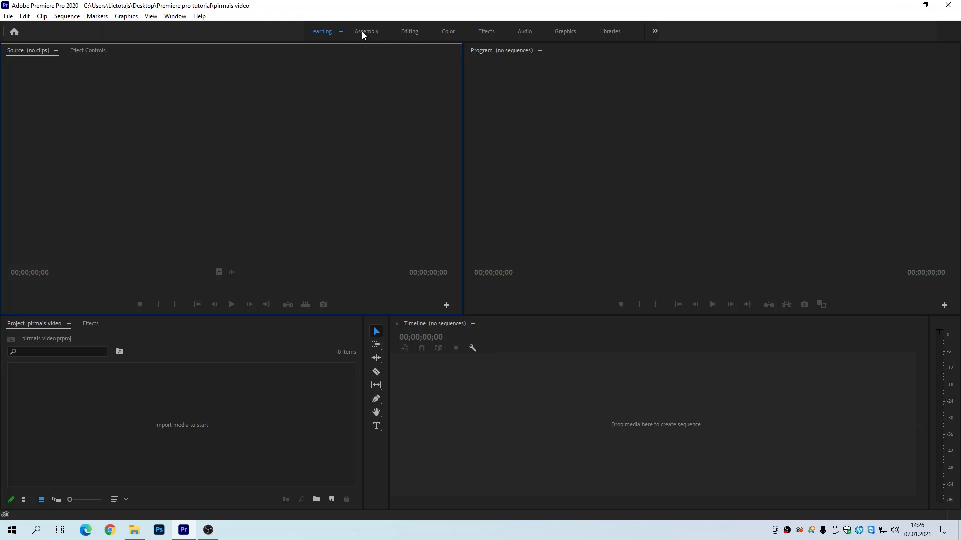
click(410, 31)
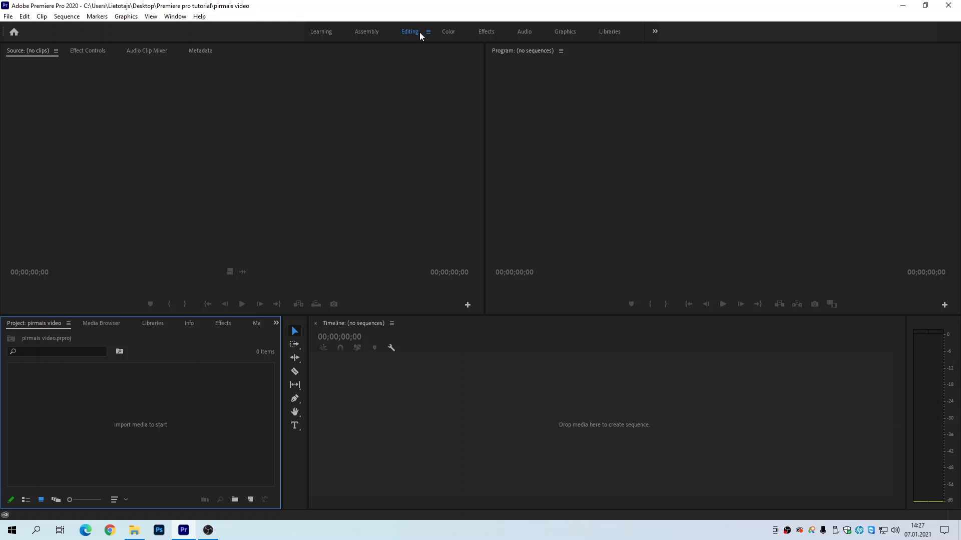
click(449, 32)
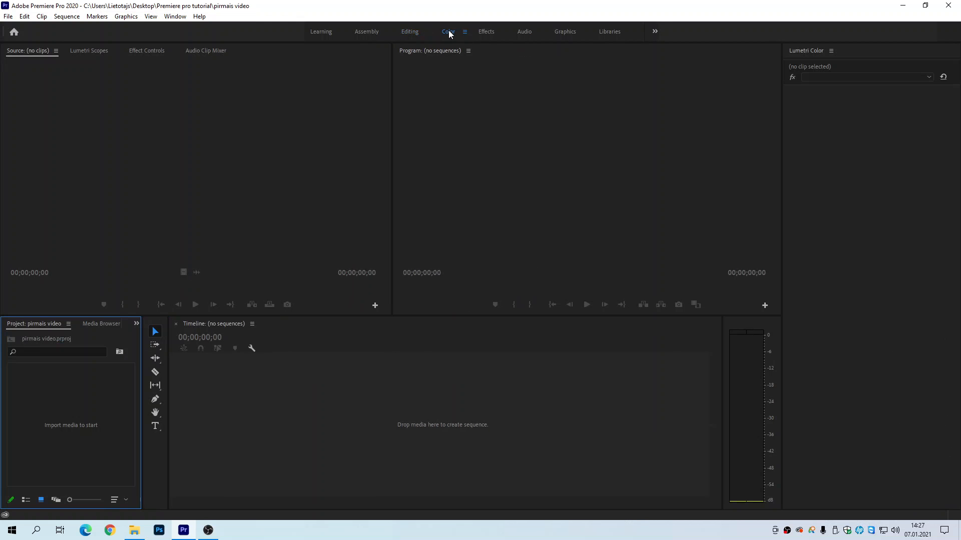
click(320, 32)
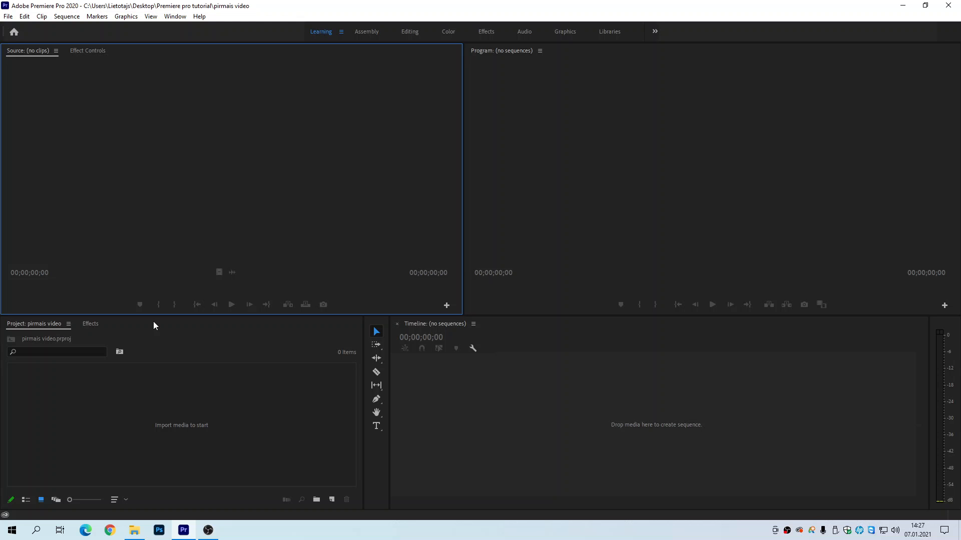
Step: Import the whole video safilmetais folder from File Explorer into the project as a bin
click(139, 528)
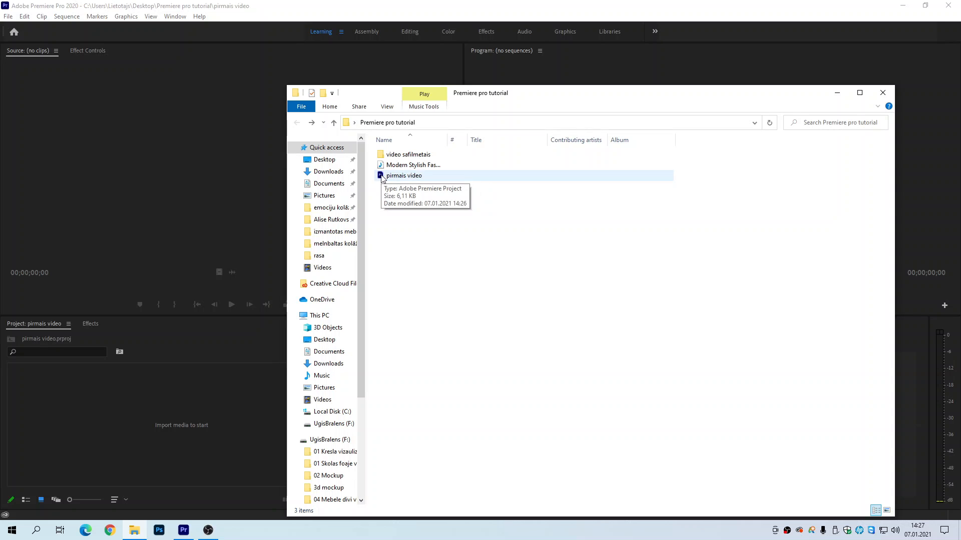
click(407, 157)
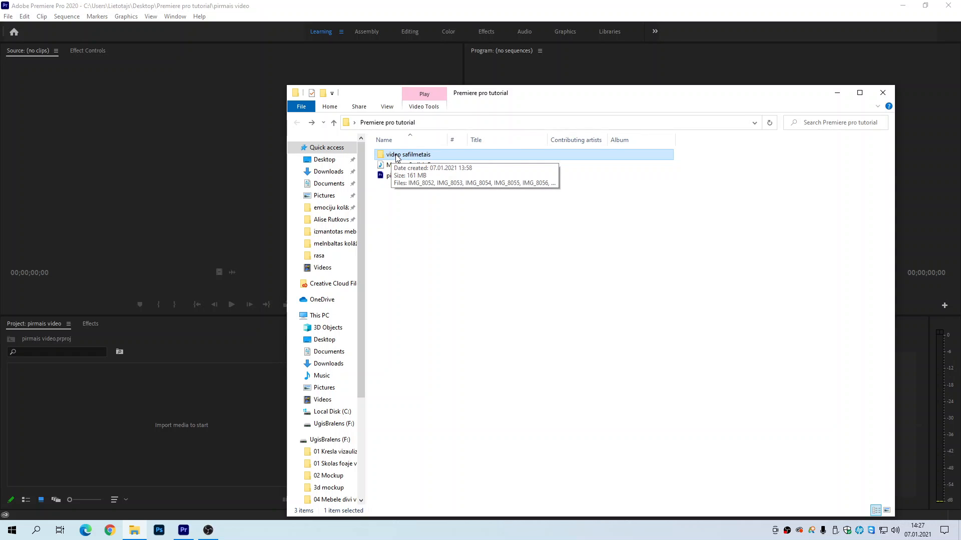
drag(380, 93, 406, 75)
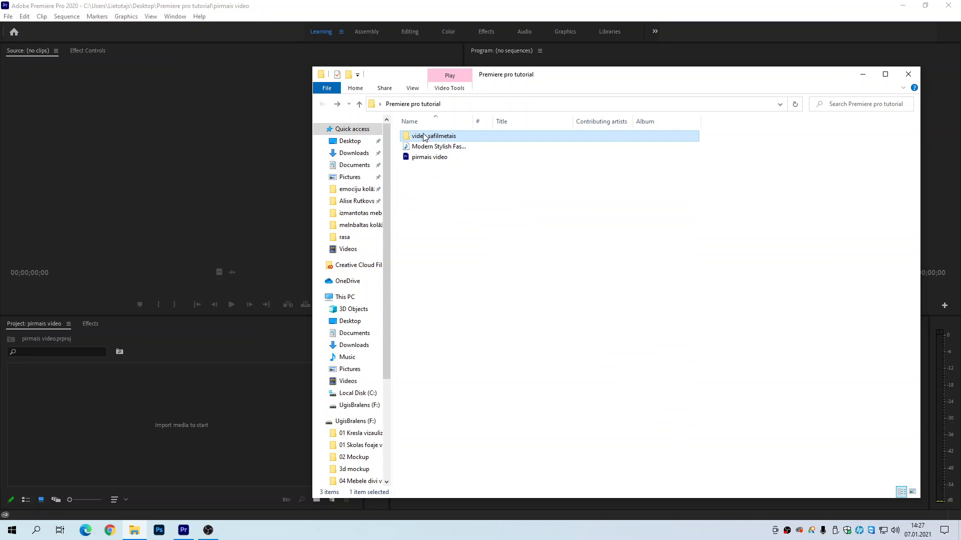
drag(424, 138, 99, 410)
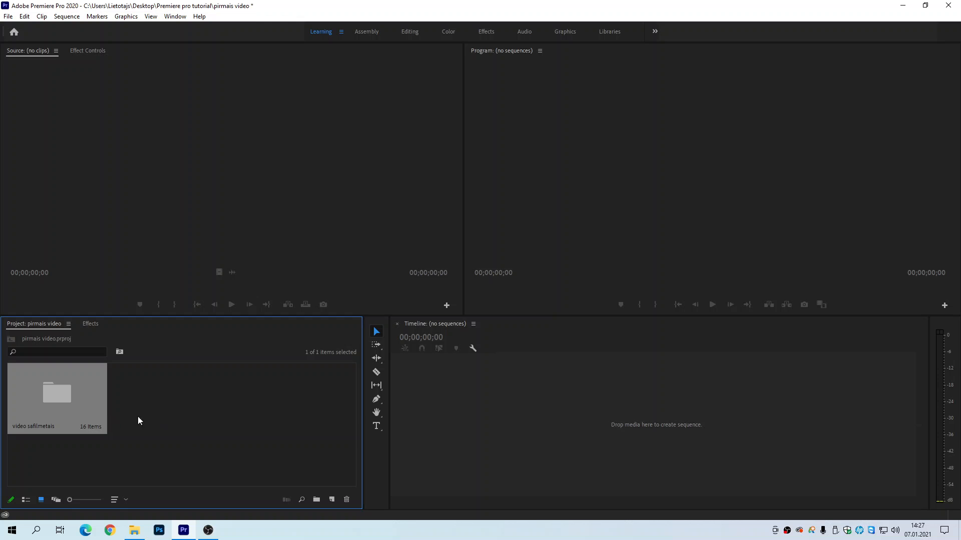
Step: Import the Modern Stylish Fashion music file from the Premiere pro tutorial folder into the project
click(134, 530)
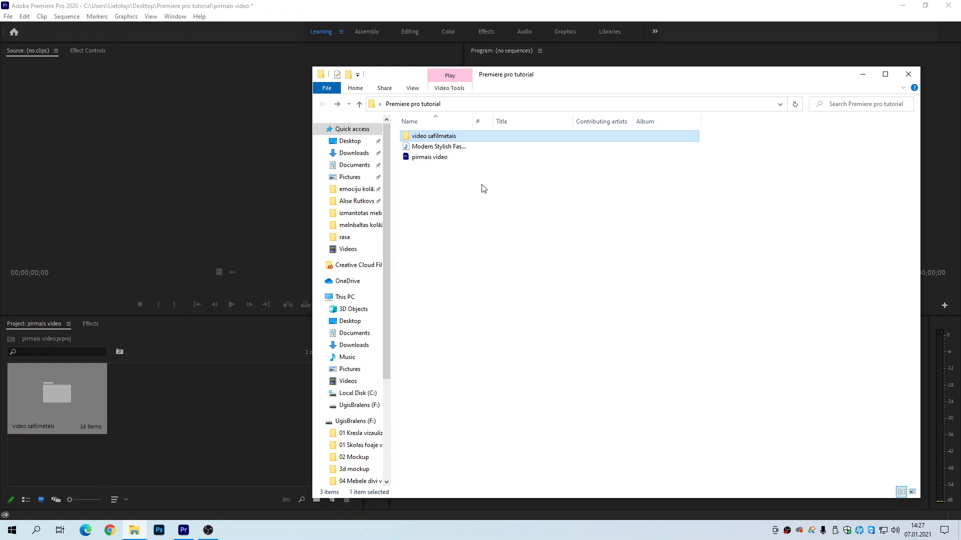
click(430, 146)
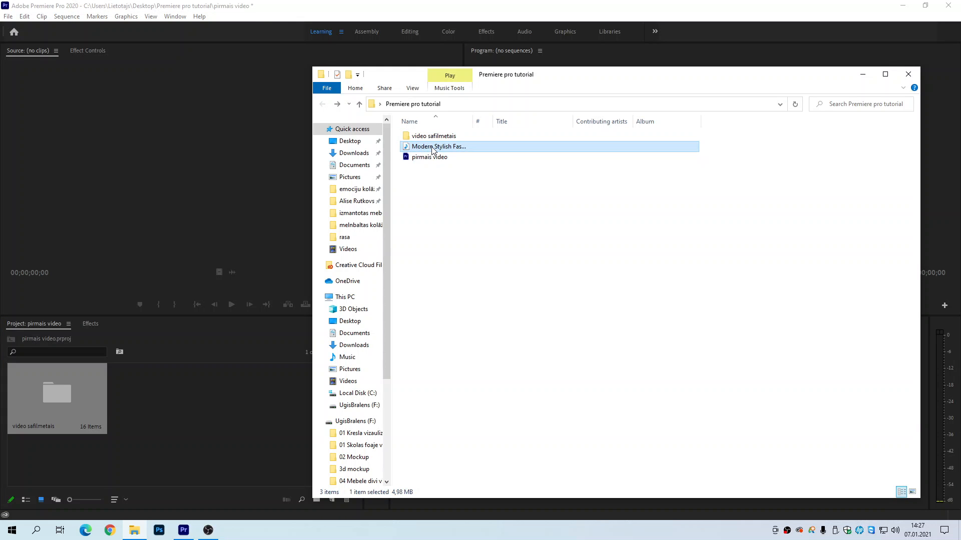
drag(432, 150, 144, 404)
click(254, 385)
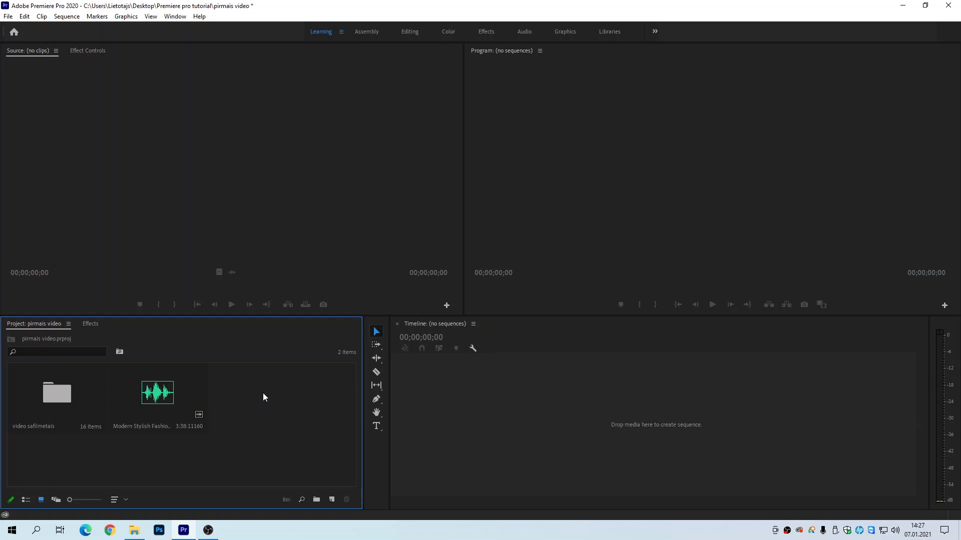
Step: Open the video safilmetais bin, preview its clips as a list, and return to icon view with small thumbnails
double_click(64, 391)
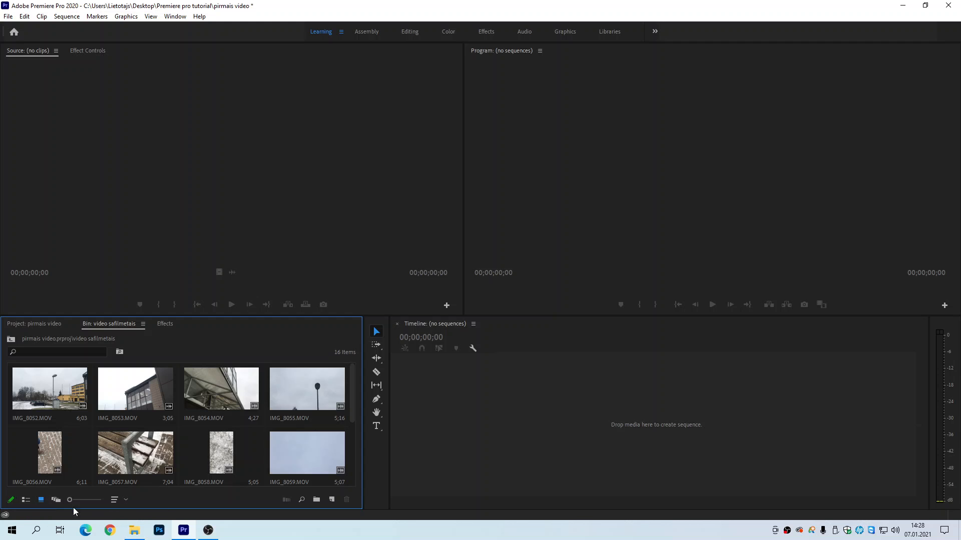
click(27, 501)
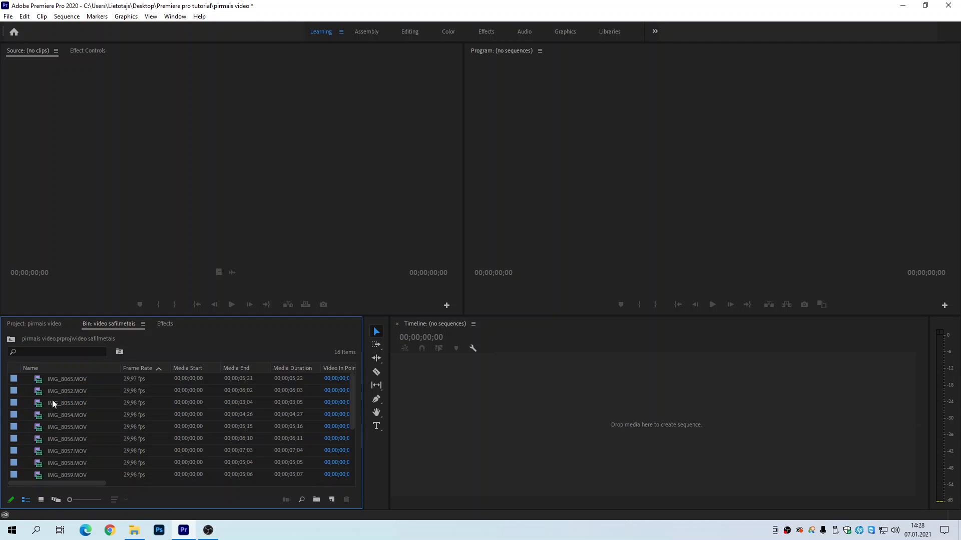
click(40, 500)
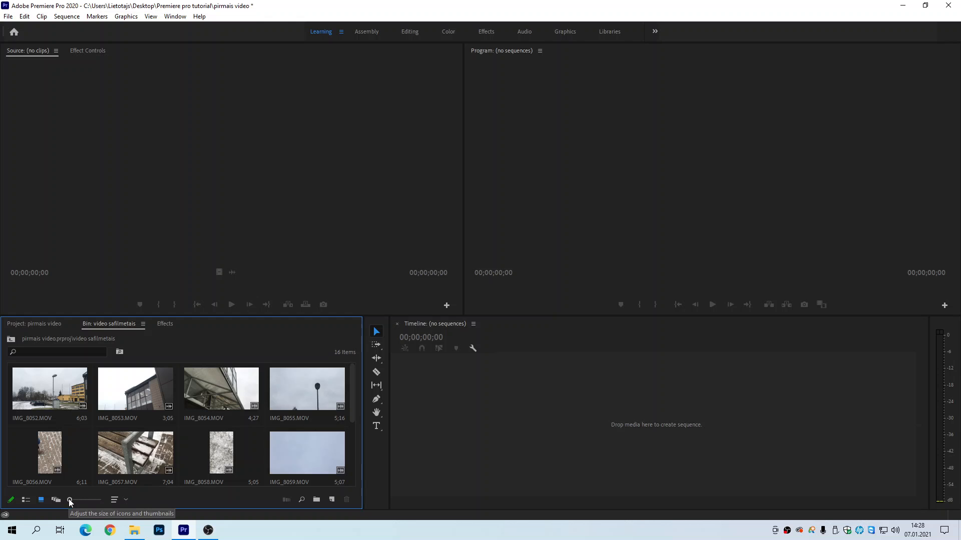
drag(69, 500, 73, 500)
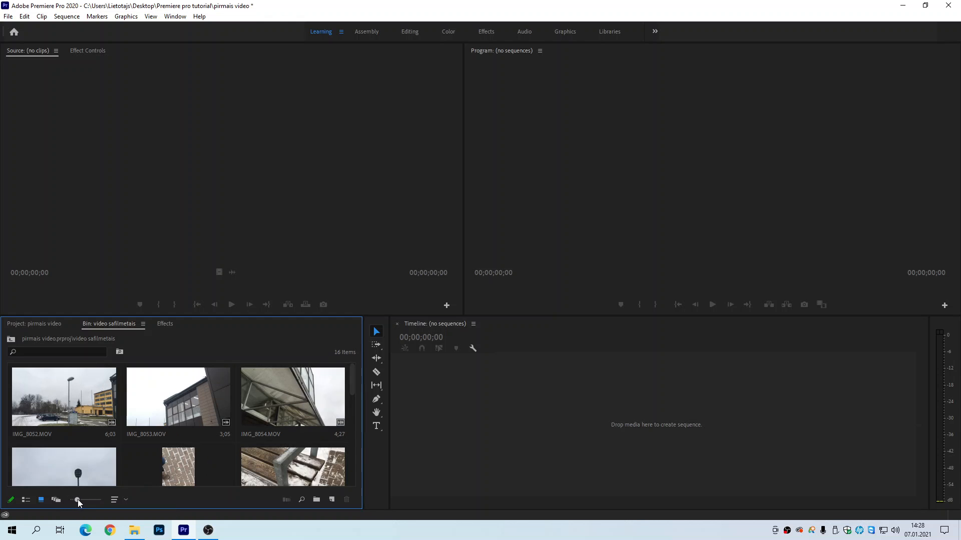
drag(77, 500, 70, 500)
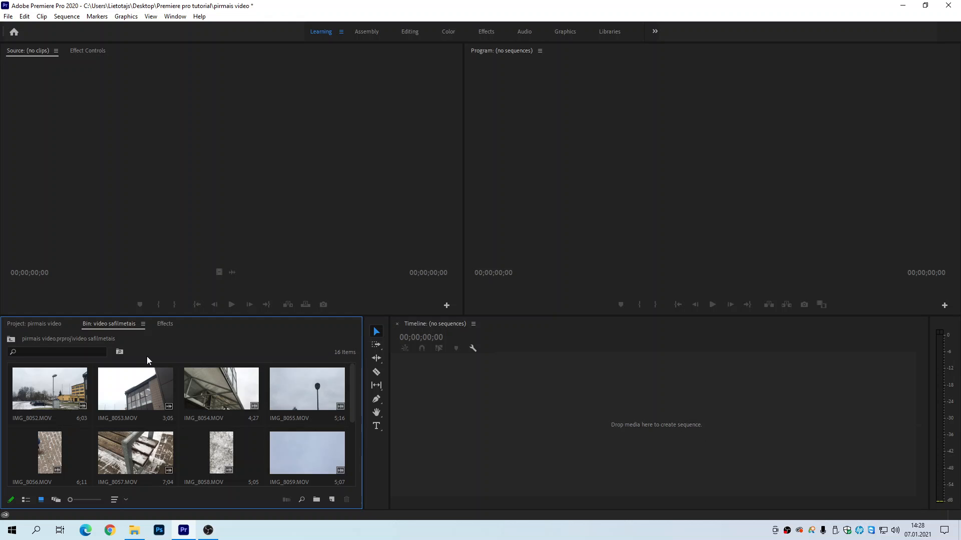
Step: Create a sequence from the clip IMG_8052.MOV on the empty timeline and locate the new sequence in the bin
click(53, 388)
drag(42, 387, 548, 401)
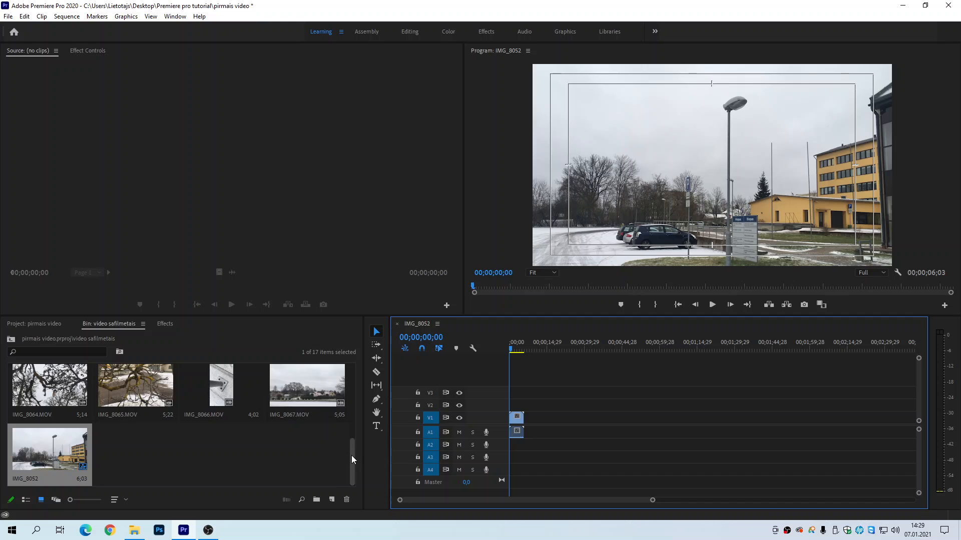
drag(352, 455, 351, 371)
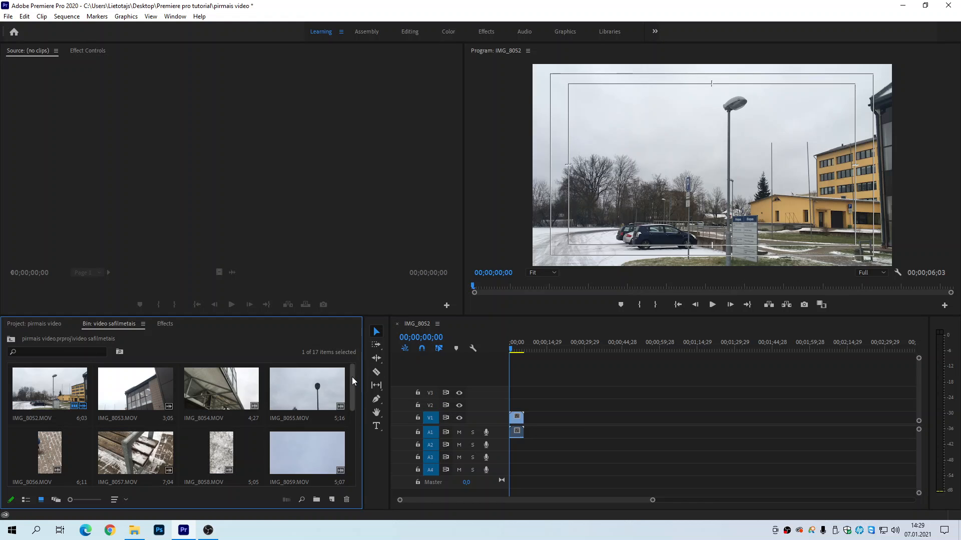
drag(352, 379, 349, 456)
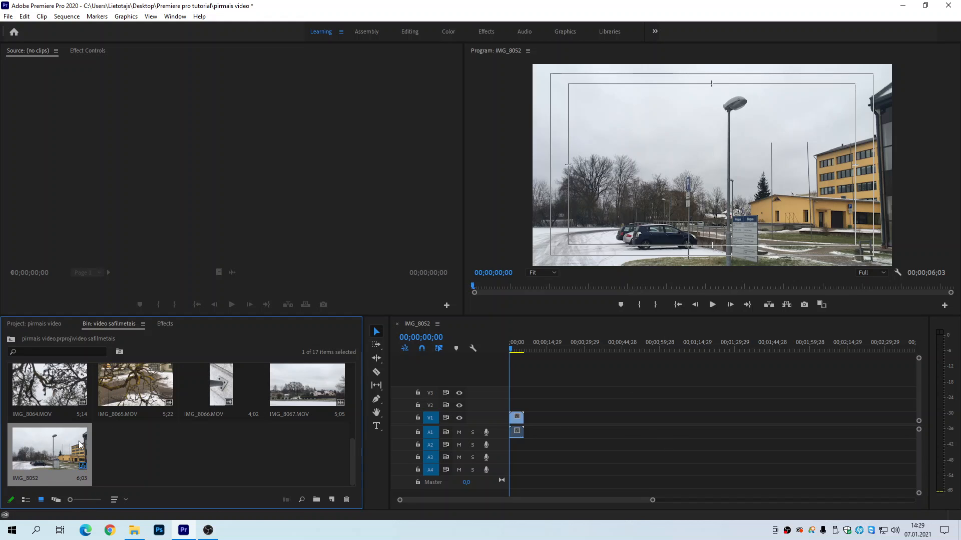
Step: Rename the IMG_8052 sequence in the bin to the creator's first name followed by "video"
click(25, 479)
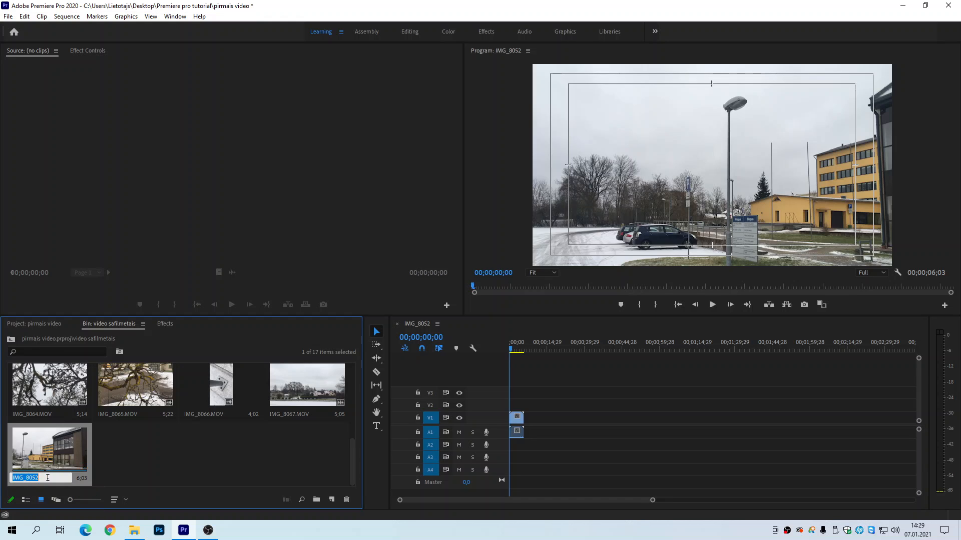
text(ugis video)
click(130, 451)
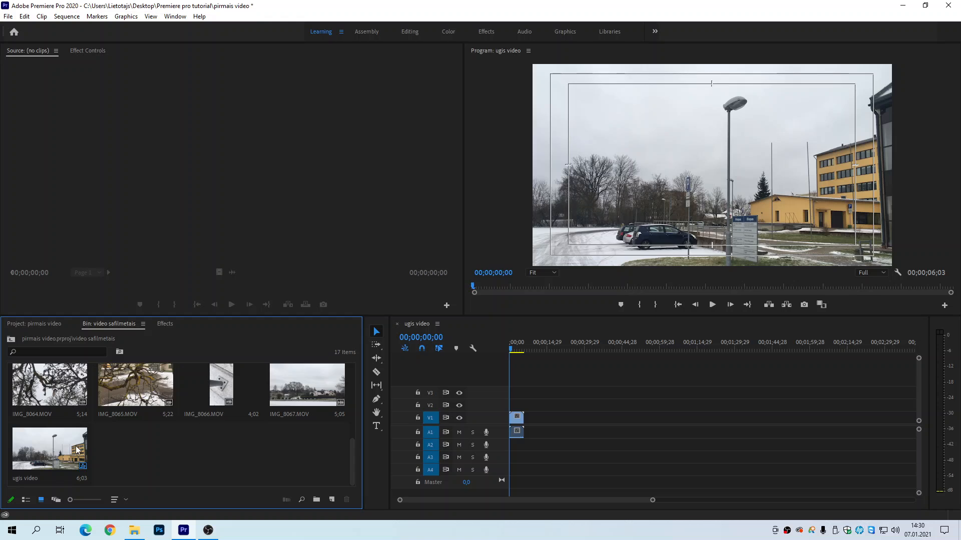
Step: Close the renamed sequence's timeline, reopen it from the video safilmetais bin, and return to the first clips
click(396, 323)
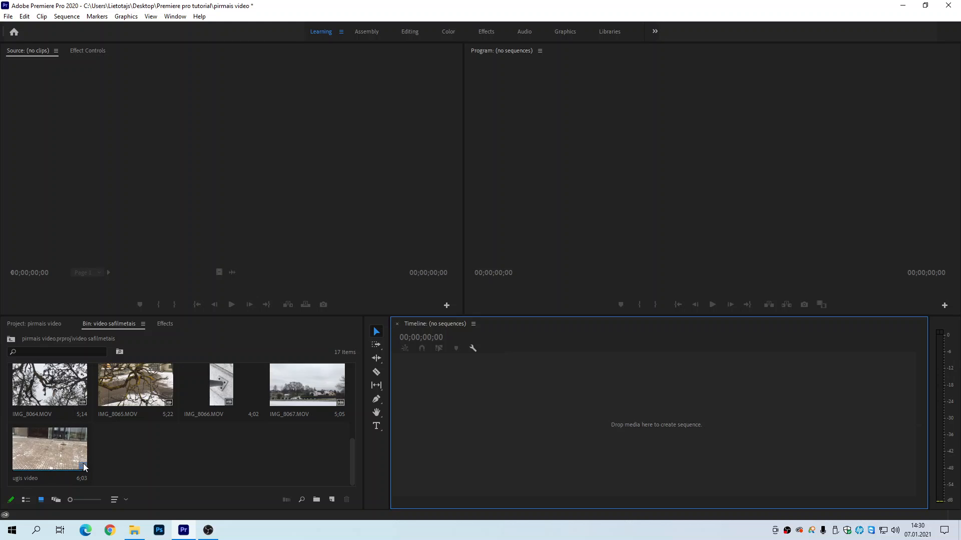
double_click(49, 446)
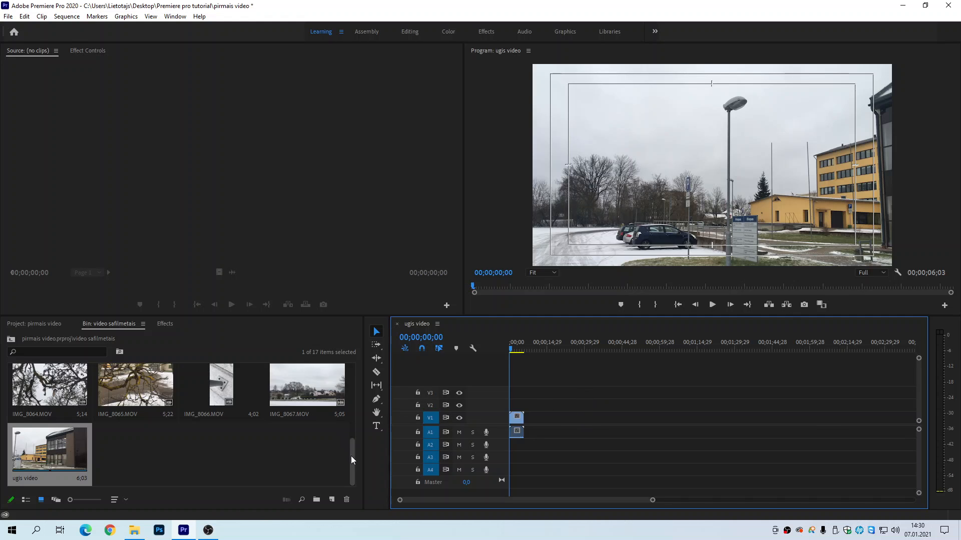
drag(352, 456, 359, 363)
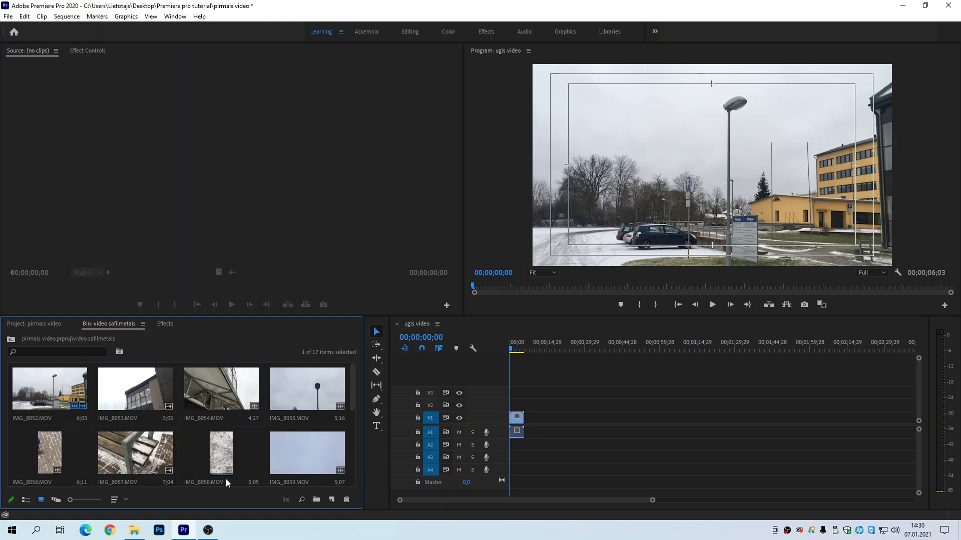
Step: Switch to Chrome and search YouTube for "fashion instrumental background music"
click(110, 532)
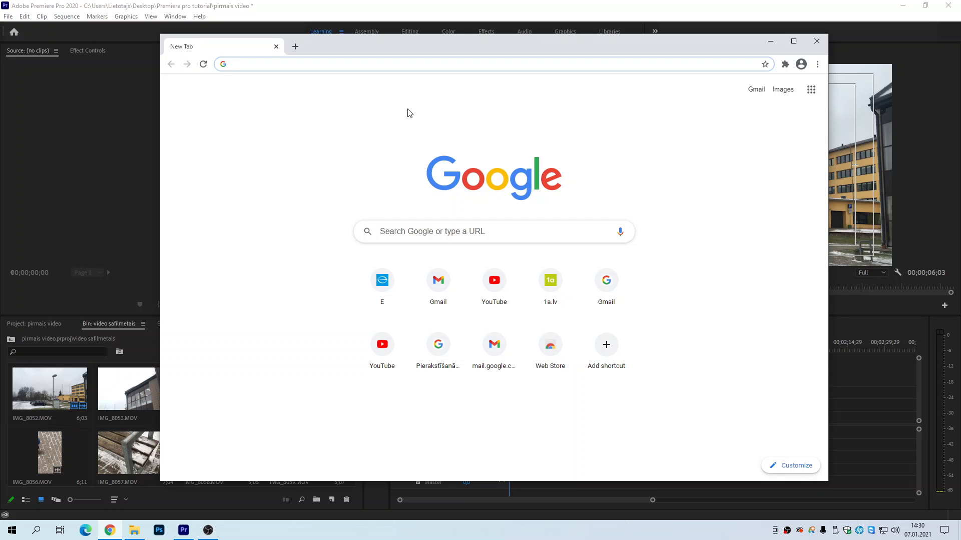
click(498, 286)
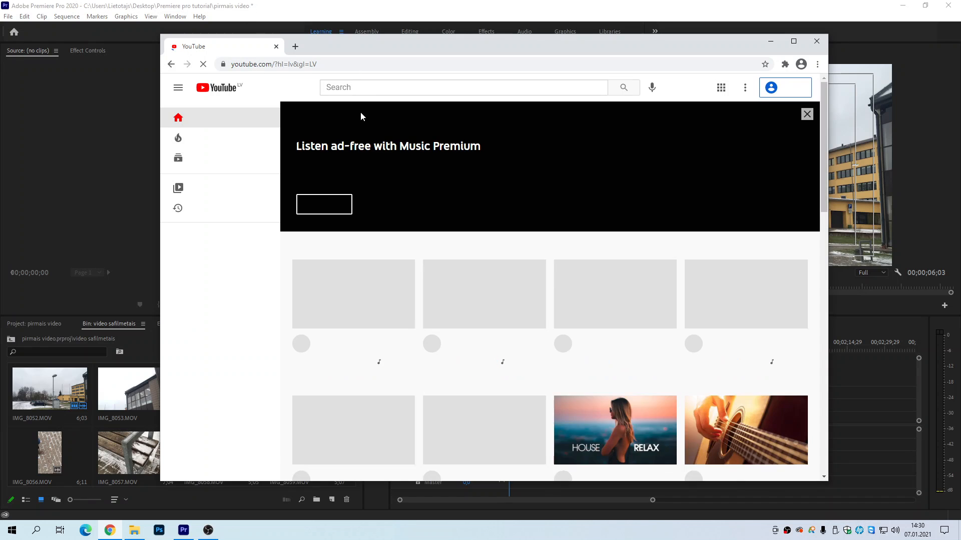
click(352, 89)
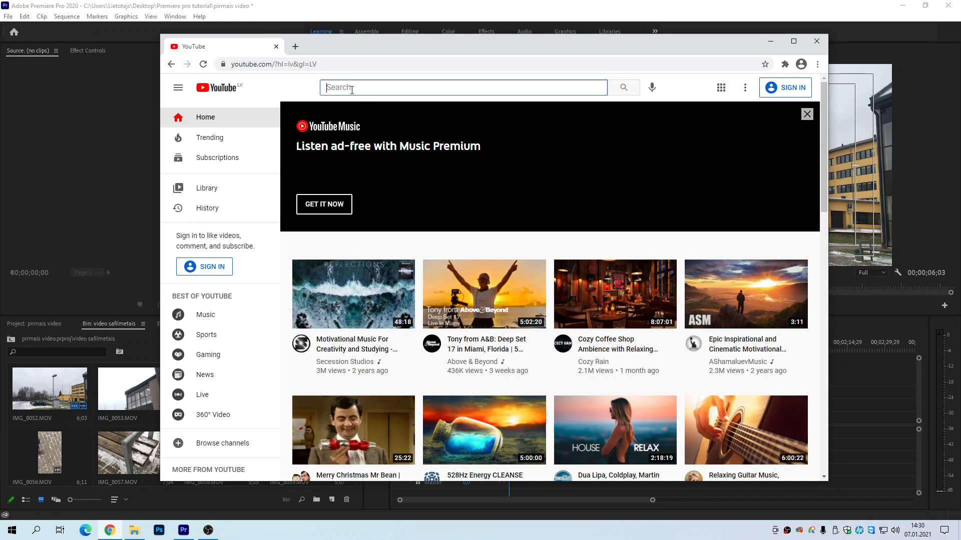
text(fashi)
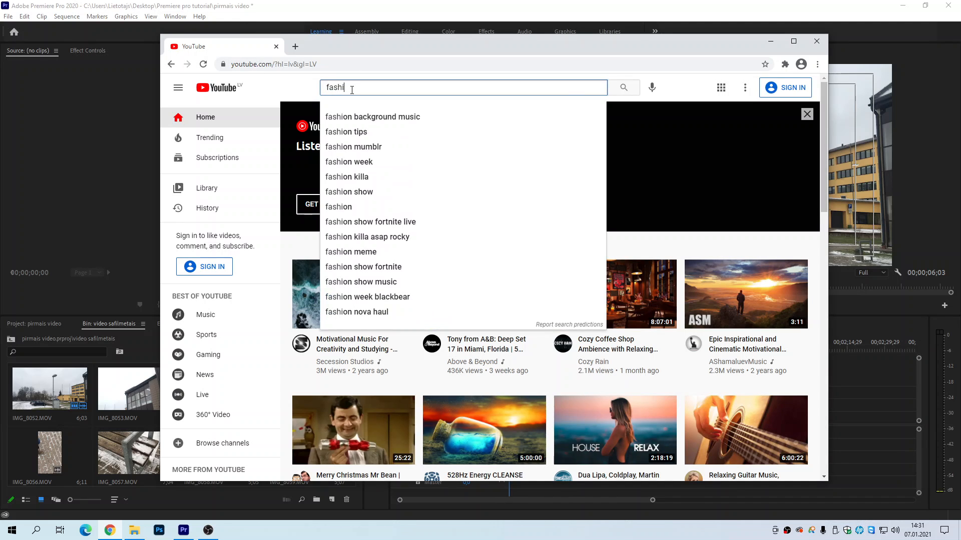
text(on in)
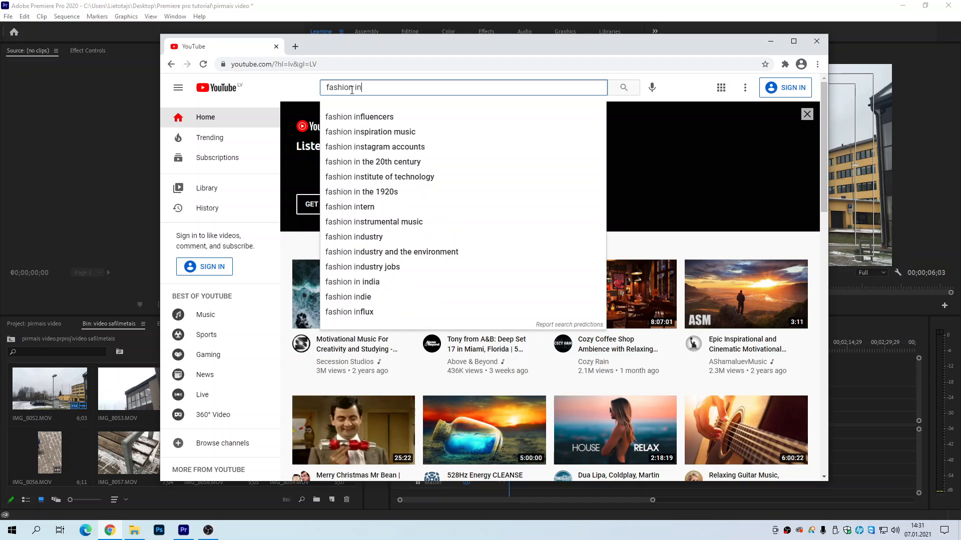
text(strumental)
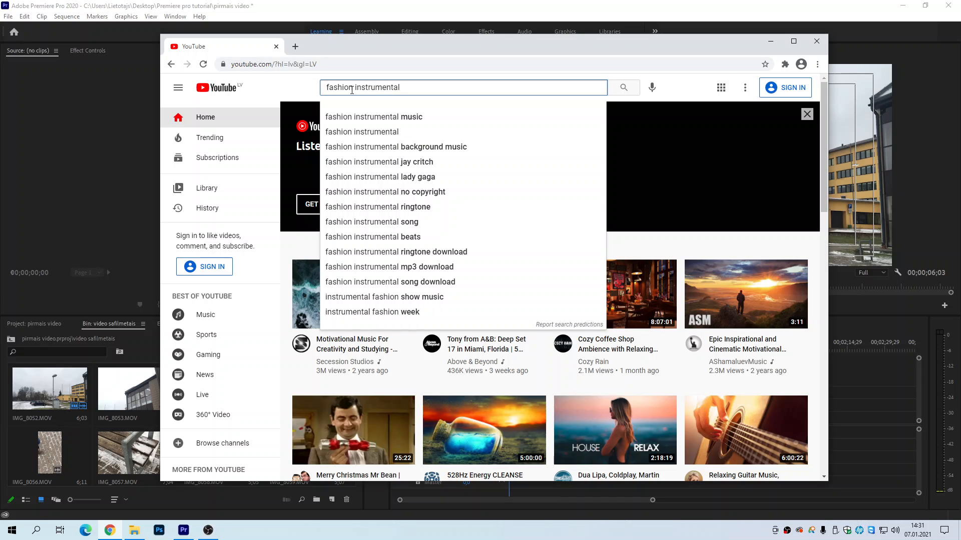
click(384, 147)
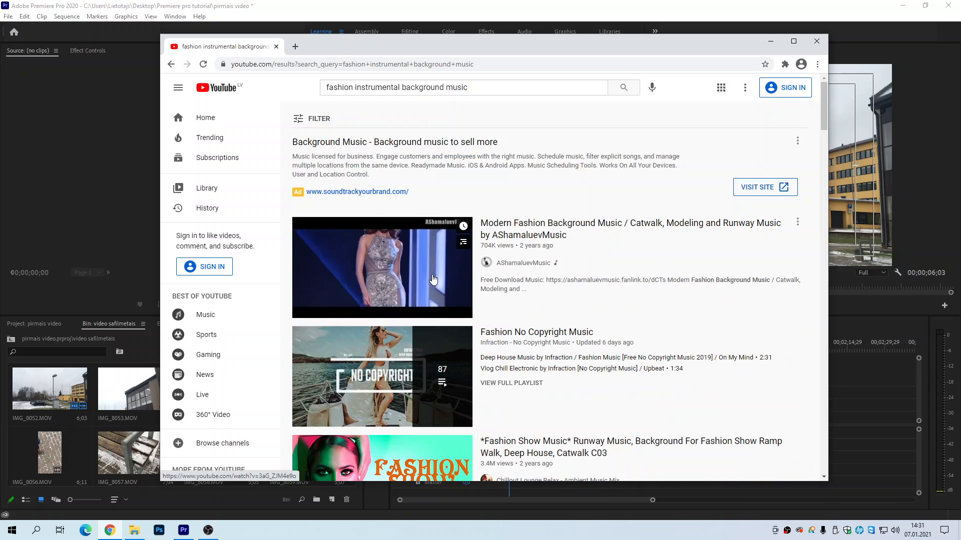
Step: Open the video "Fashionable - Stylish Background Music Instrumental" from the search results and pause it
scroll(434, 278, down, 5)
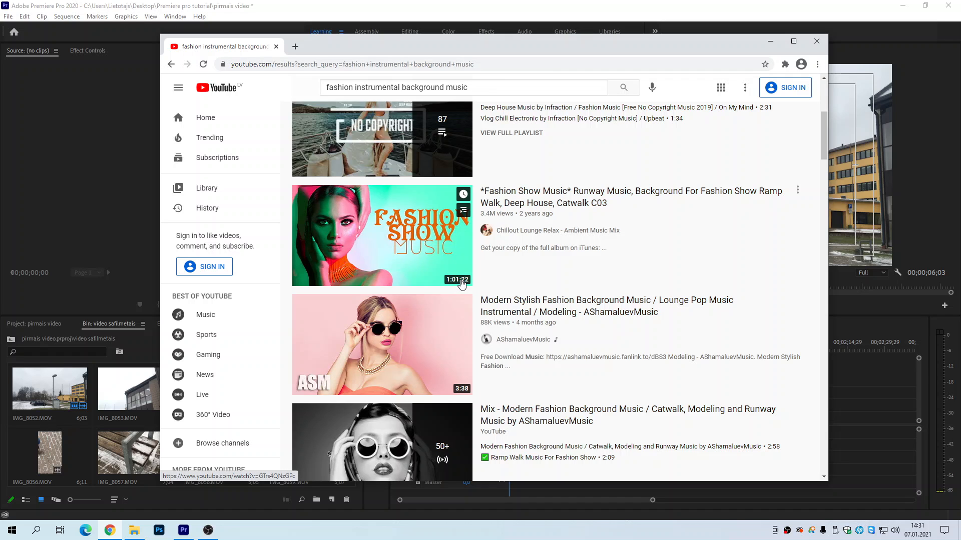
scroll(557, 265, down, 2)
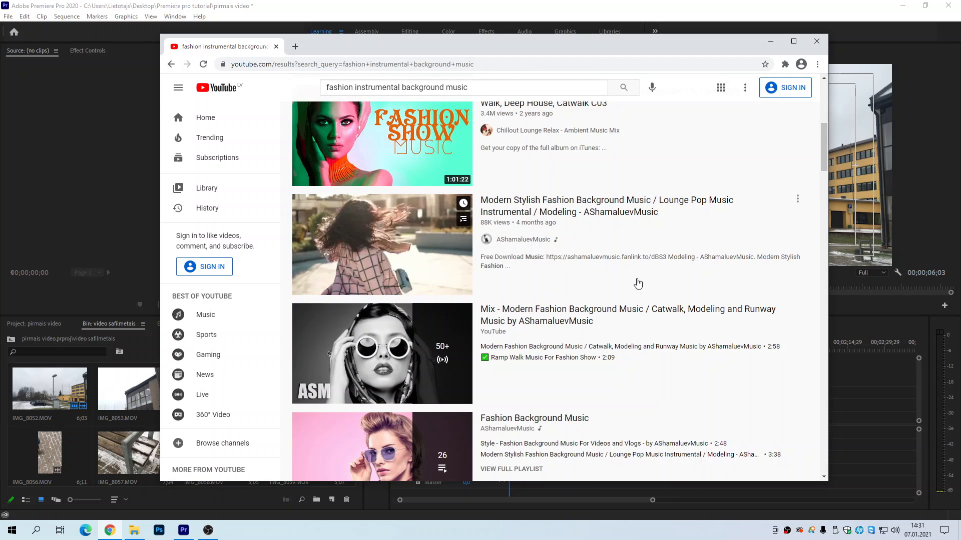
scroll(646, 325, down, 7)
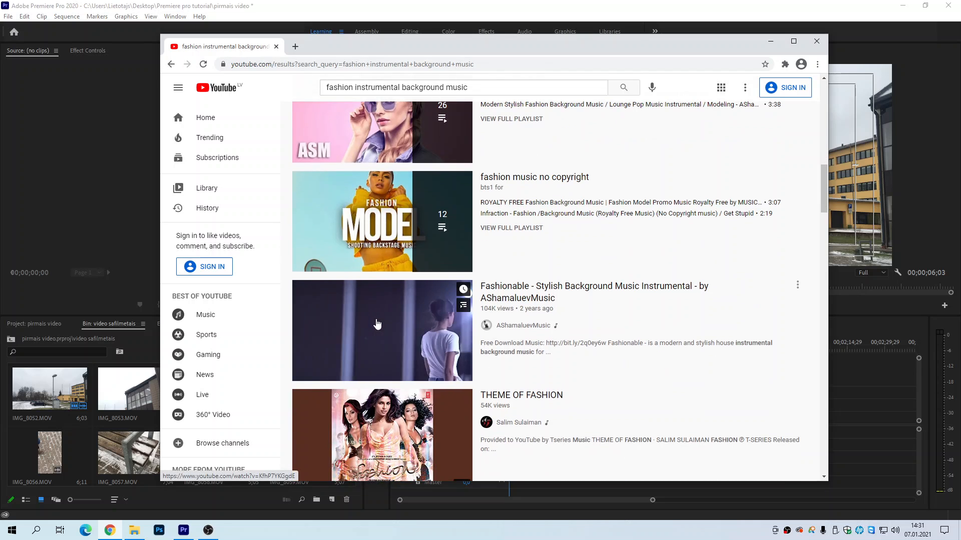
click(376, 325)
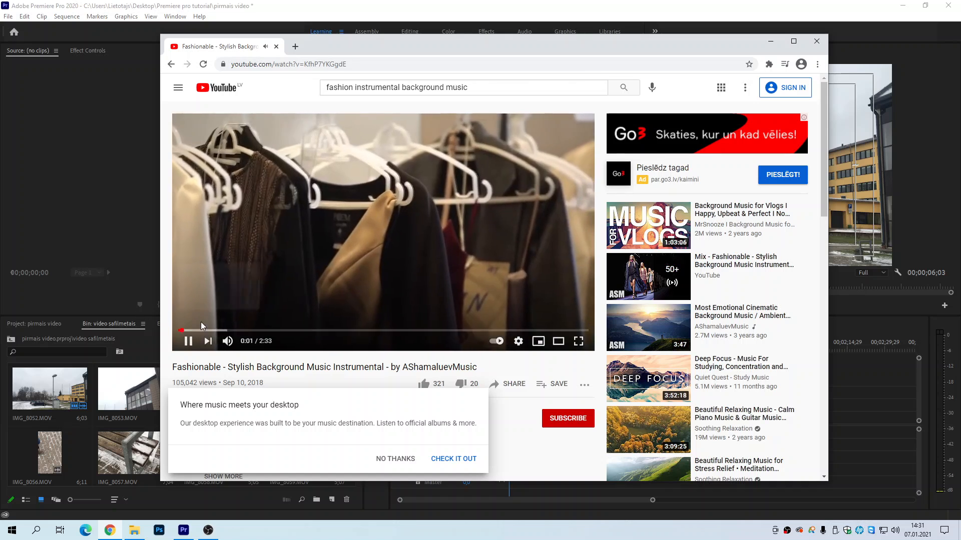
click(293, 293)
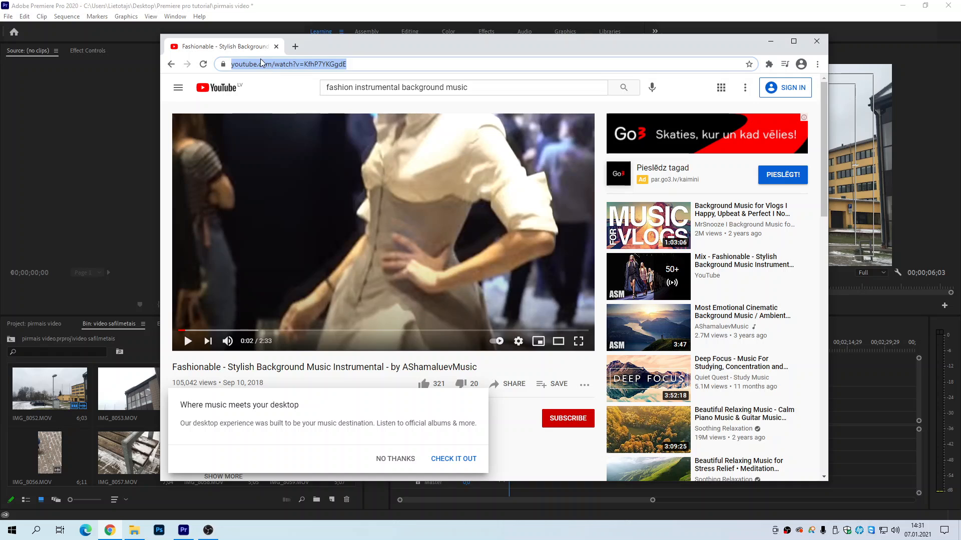
Step: Search Google for "to mp3" in a new tab and open the ytmp3.cc YouTube to Mp3 Converter
click(295, 47)
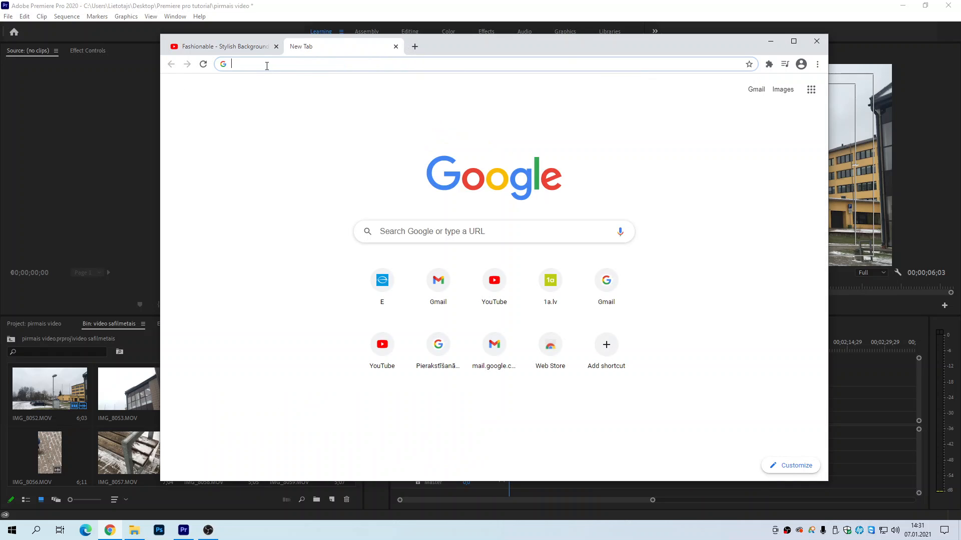
text(to mp)
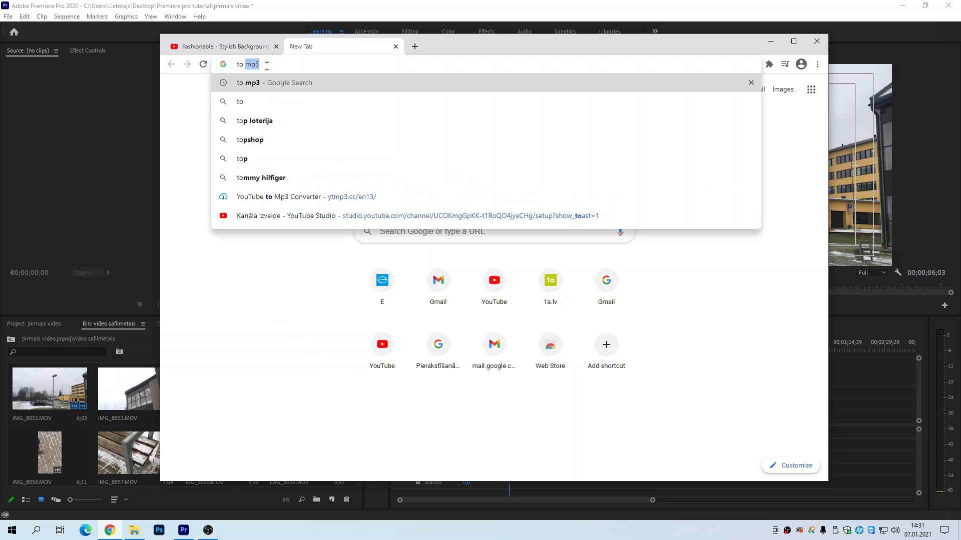
text(3)
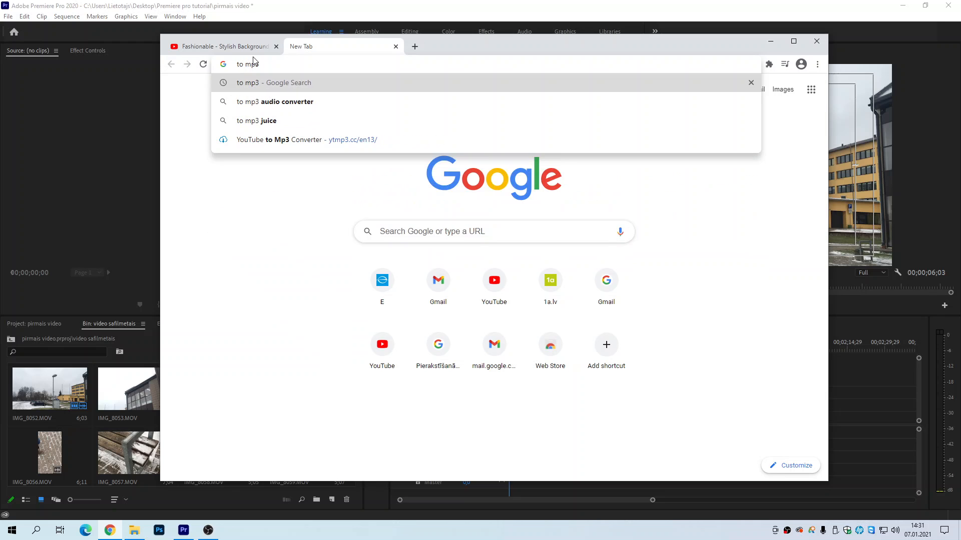
click(251, 84)
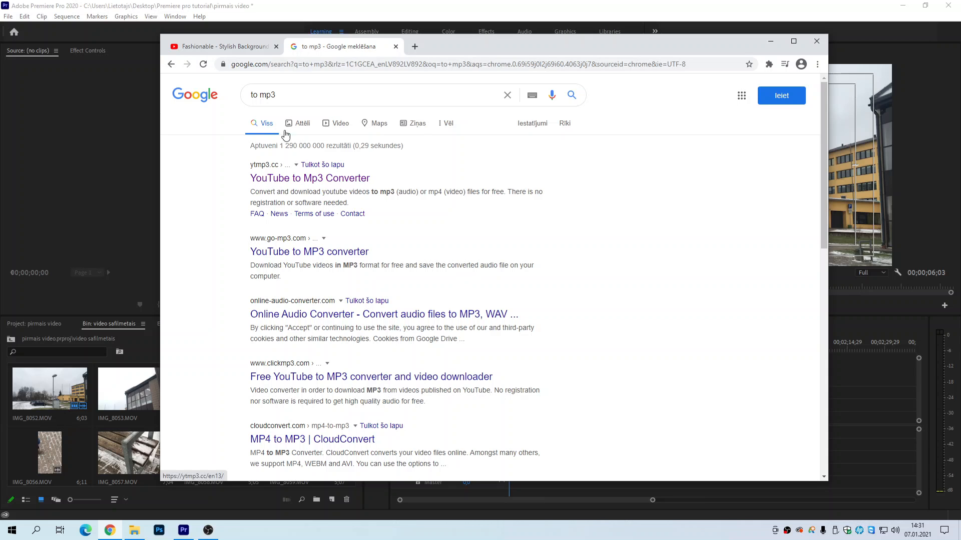
click(286, 178)
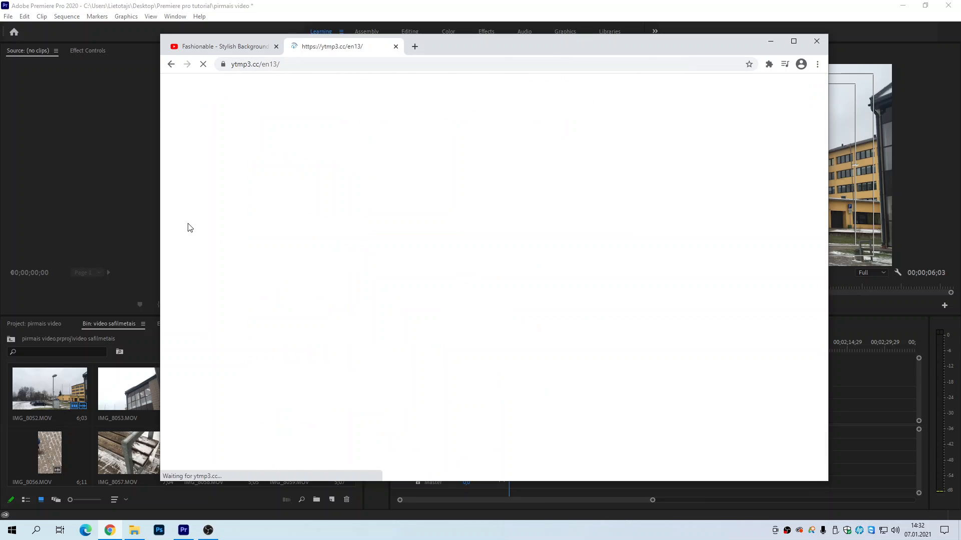
Step: Insert the YouTube video's address into the converter and convert it to mp3
click(254, 47)
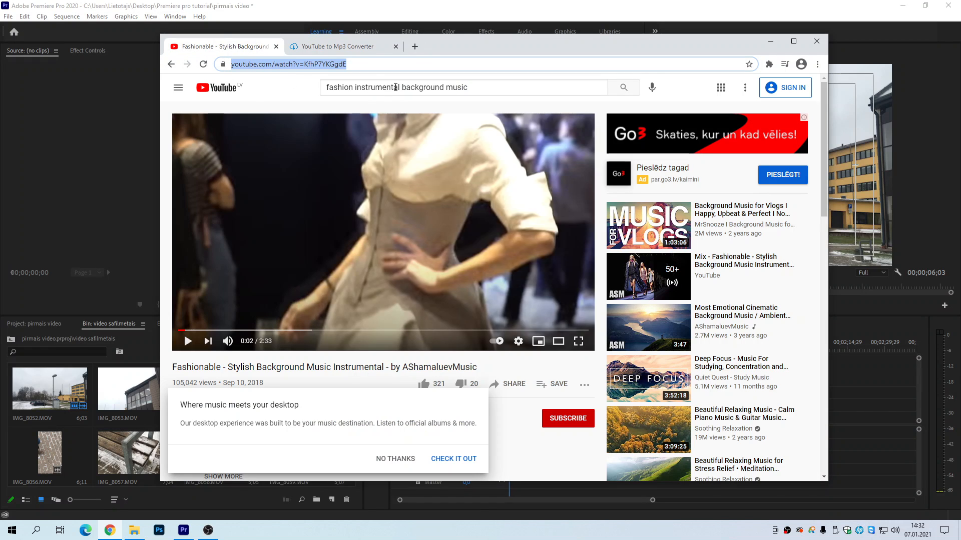
click(338, 47)
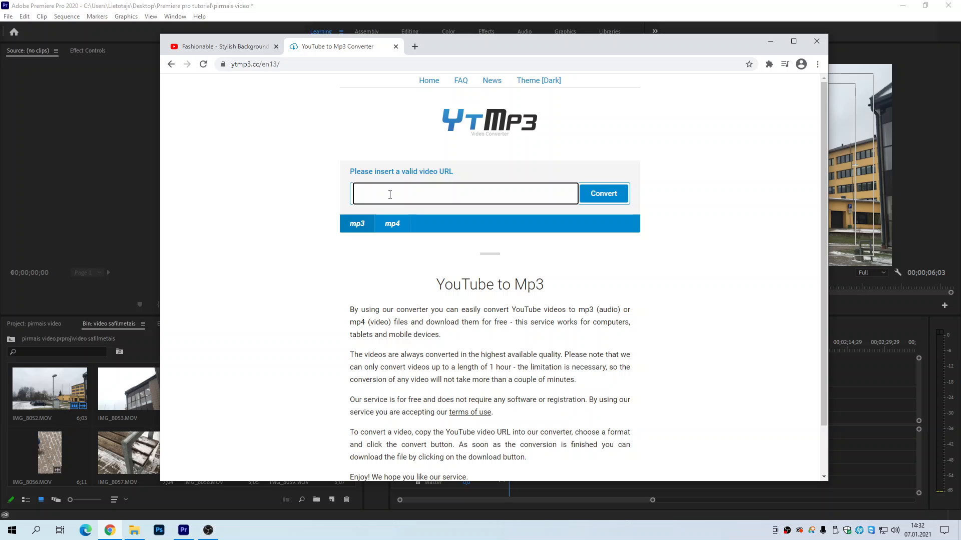
text(https://www.youtube.com/watch?v=KfhP7YKGgdE)
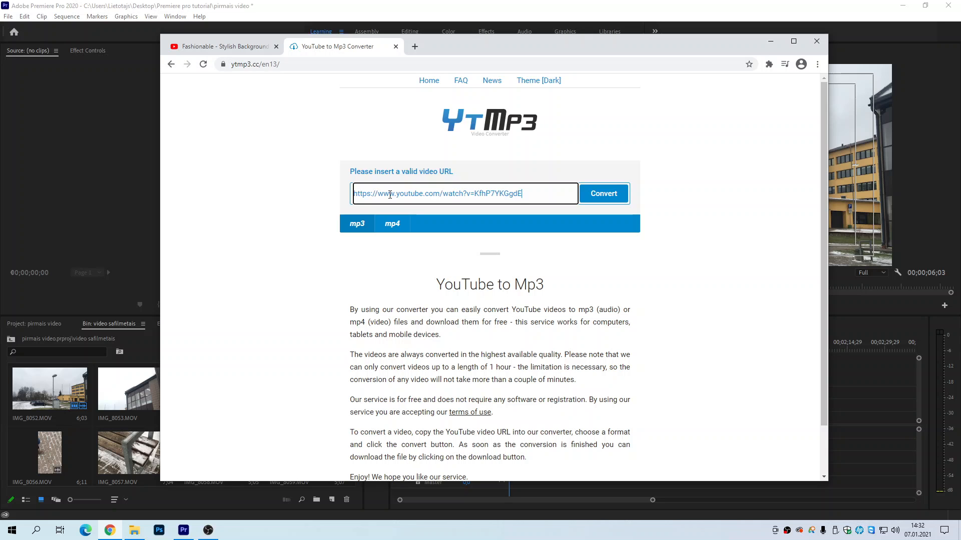
click(598, 196)
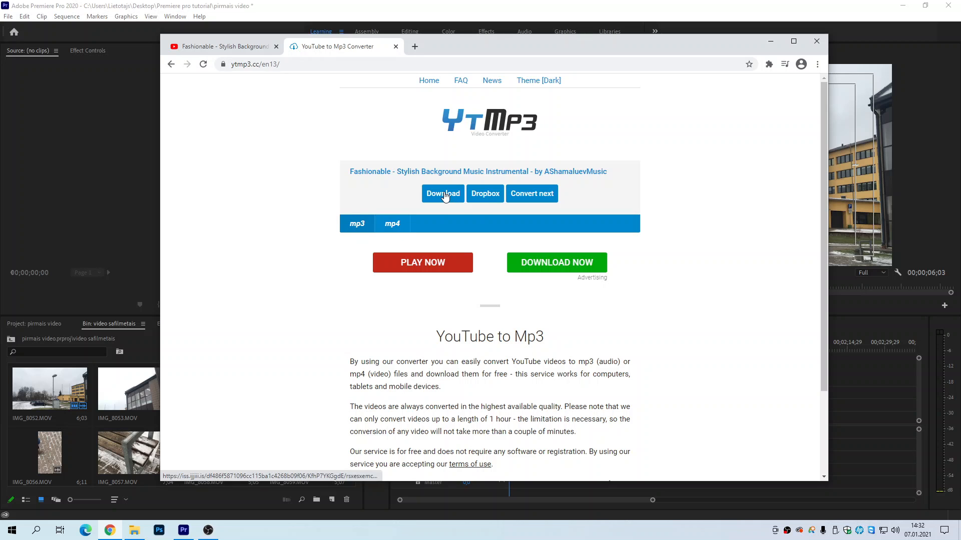
Step: Close the converter page and return to Premiere Pro
drag(451, 45, 452, 39)
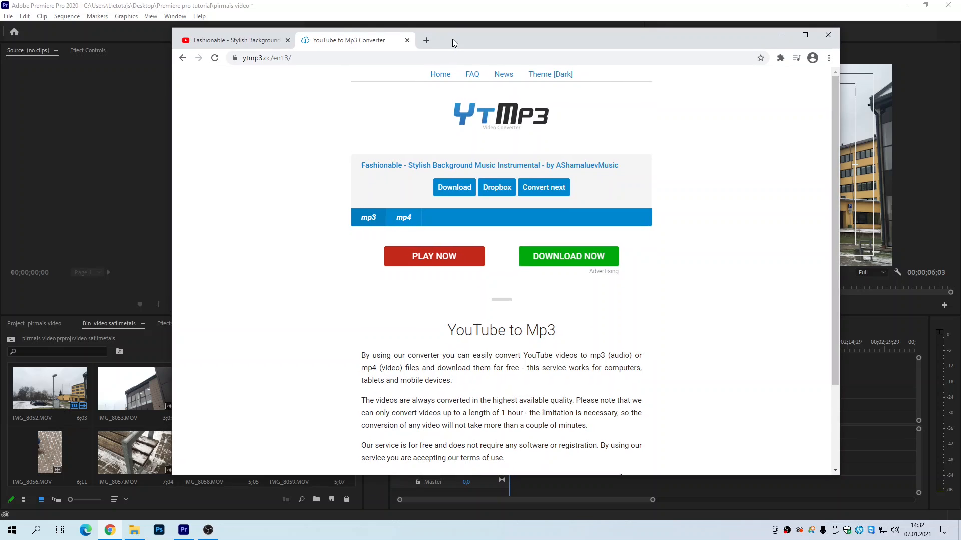
click(406, 40)
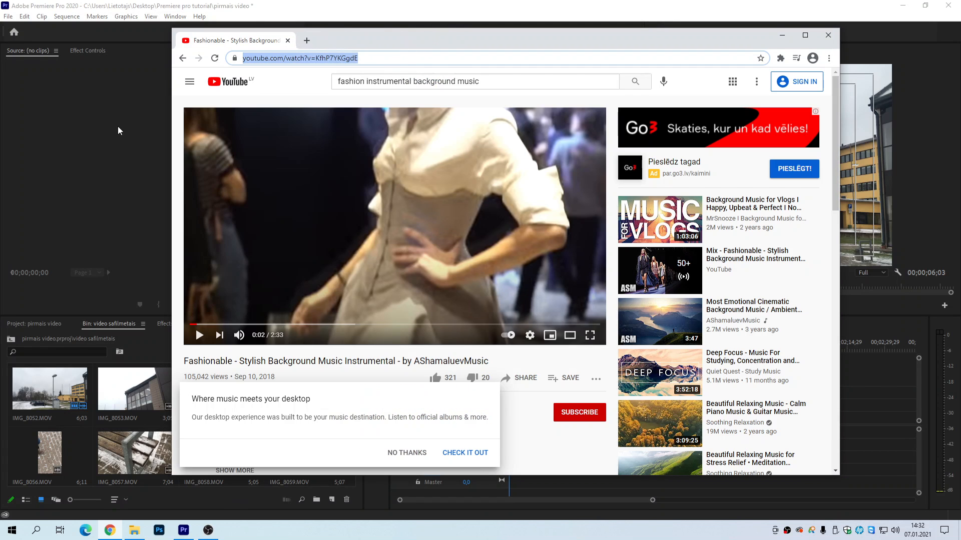
click(93, 149)
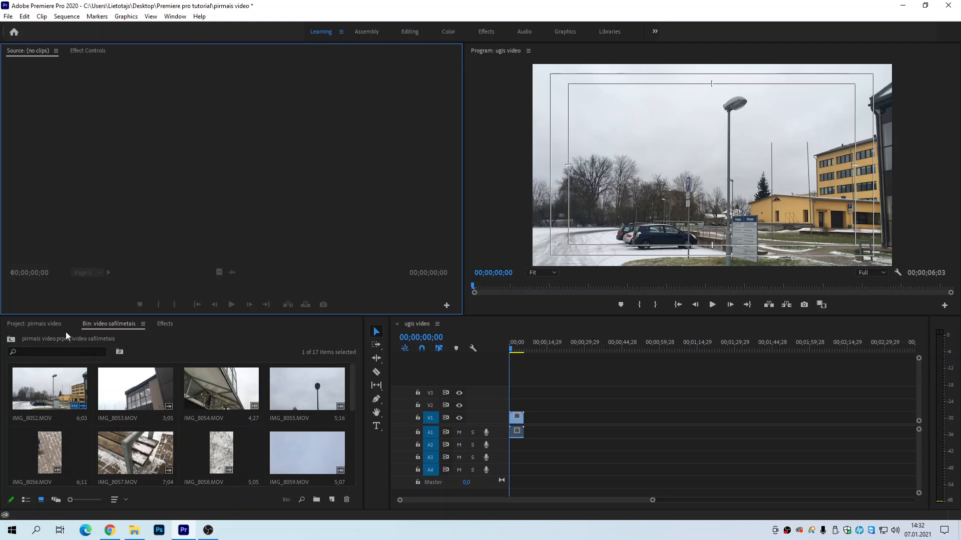
Step: Navigate between the pirmais video project root and the video safilmetais bin, ending at the project root
click(24, 324)
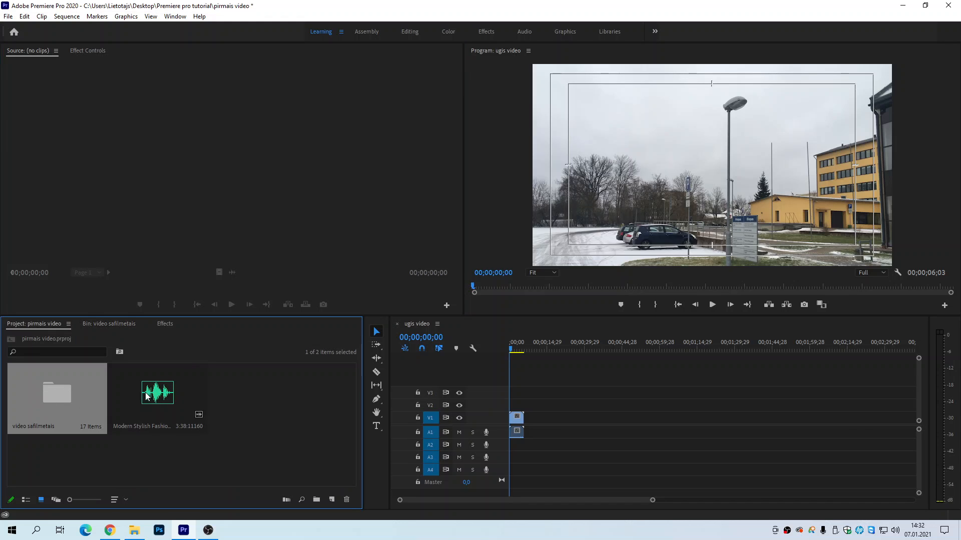
double_click(61, 394)
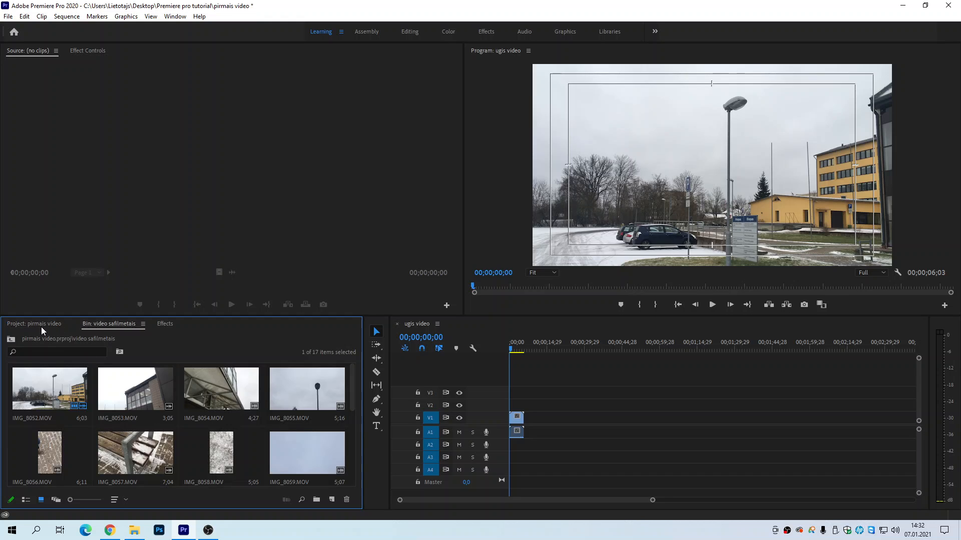
click(38, 323)
click(100, 326)
click(11, 340)
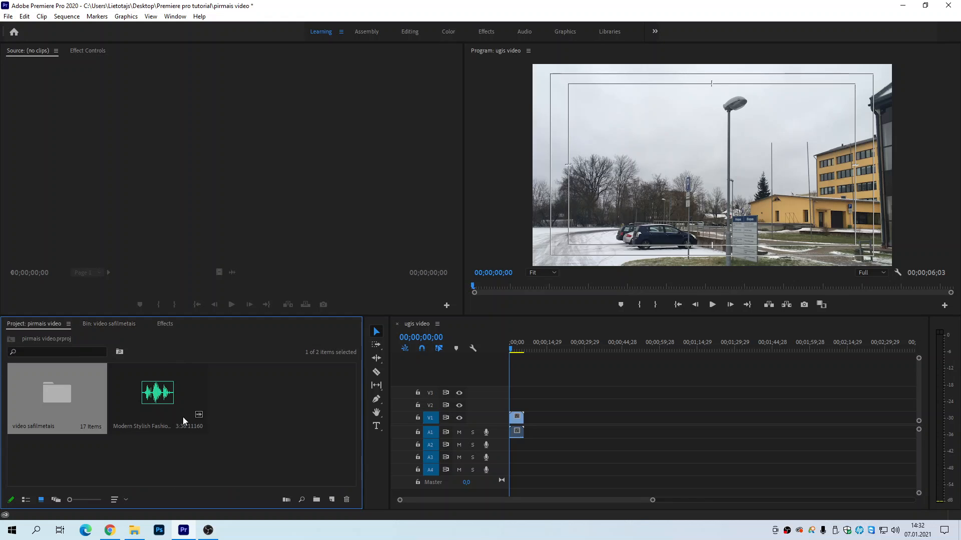
Step: Select the Modern Stylish Fashion music file and enlarge the timeline area in width and height
click(166, 397)
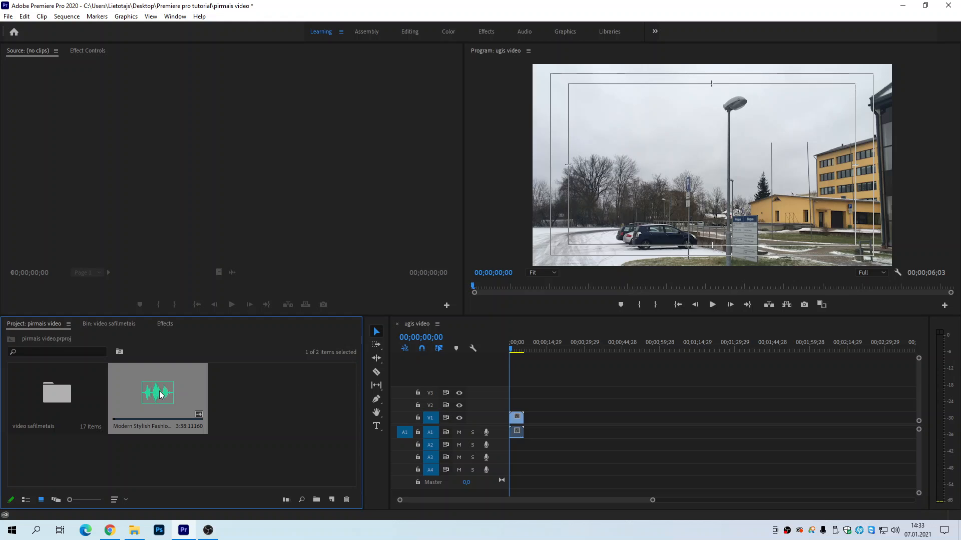
mouse_move(160, 395)
mouse_down()
mouse_move(397, 393)
mouse_move(538, 442)
mouse_move(522, 448)
mouse_move(261, 379)
mouse_move(146, 389)
mouse_move(155, 389)
mouse_up()
click(156, 389)
drag(370, 316, 283, 313)
drag(388, 331, 316, 330)
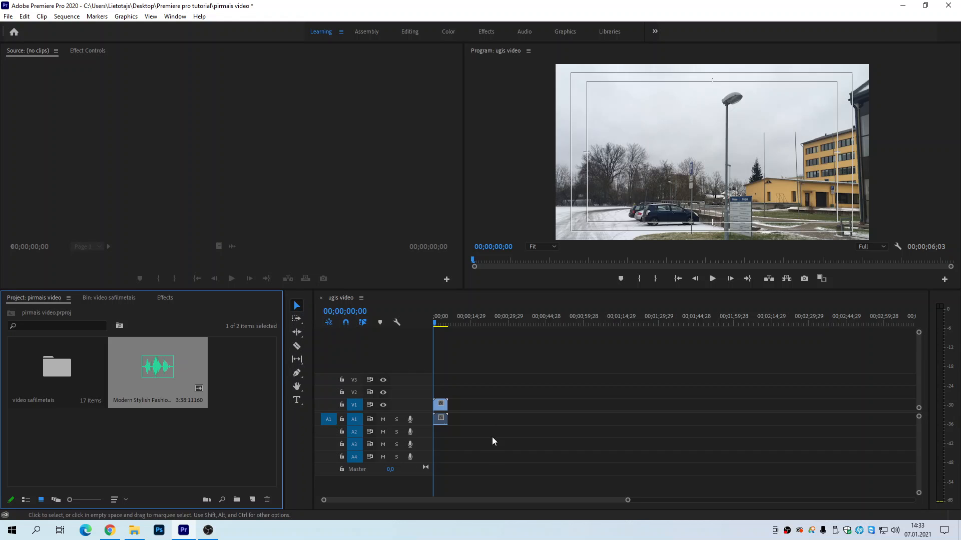
Step: Increase the height of the Video 1 and Audio 1 tracks and move the sequence playhead to 00;00;02;17
double_click(408, 400)
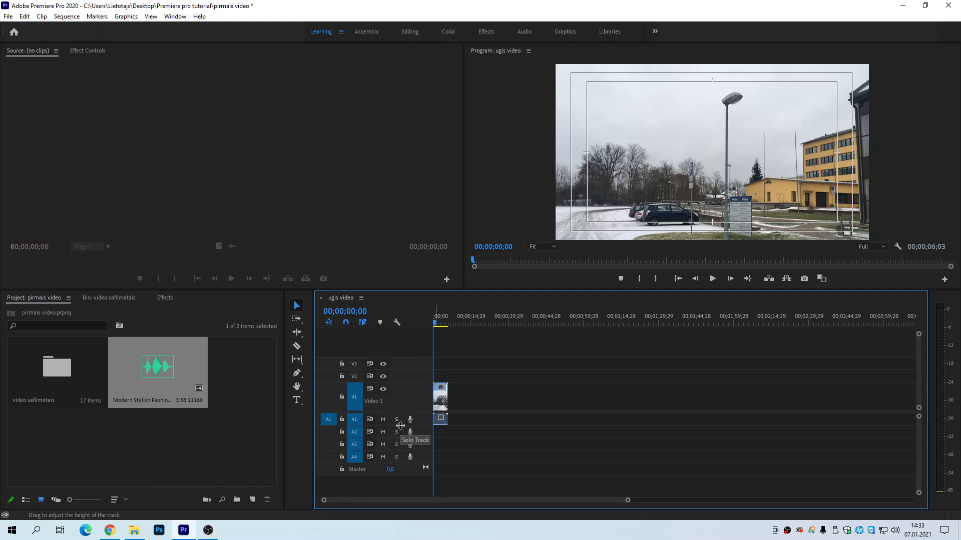
drag(400, 426, 401, 446)
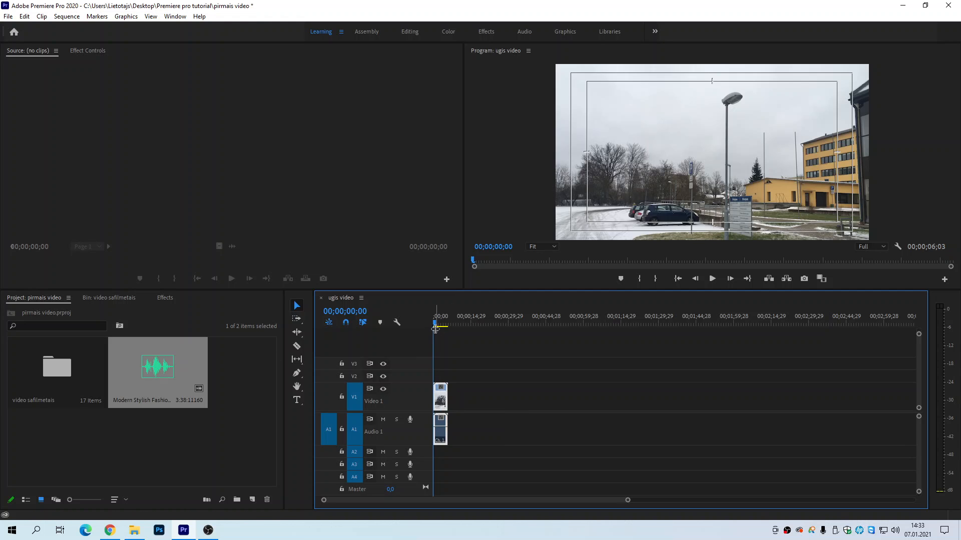
drag(435, 328, 441, 328)
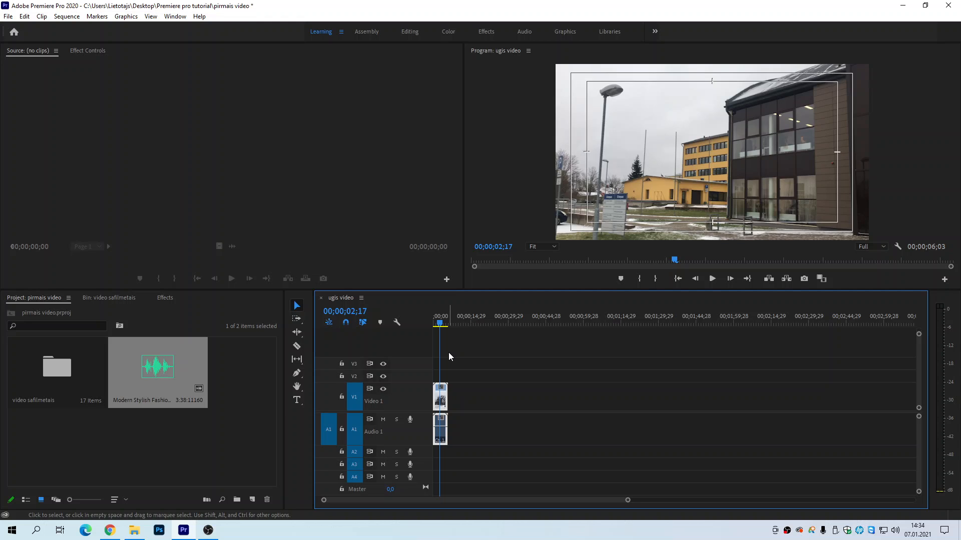
key(equal)
key(equal)
key(equal)
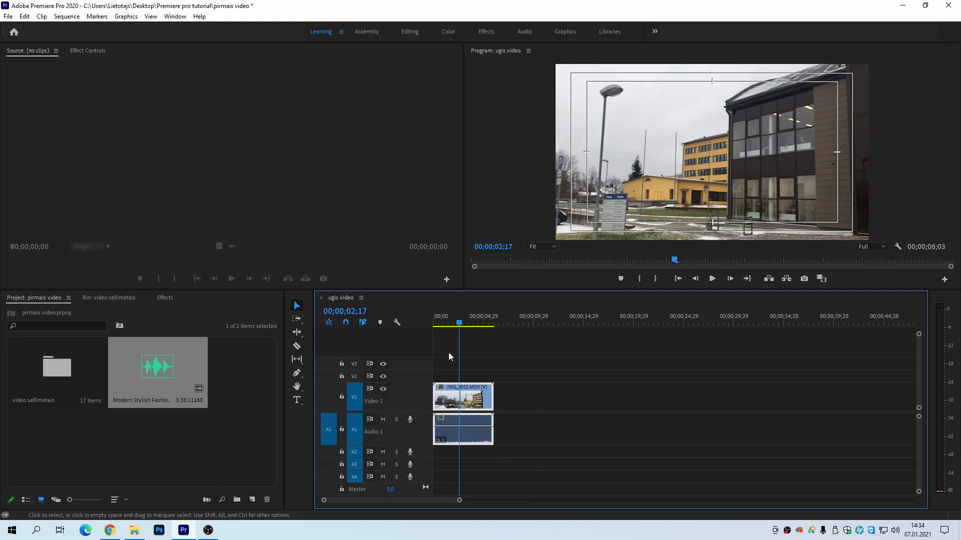
key(equal)
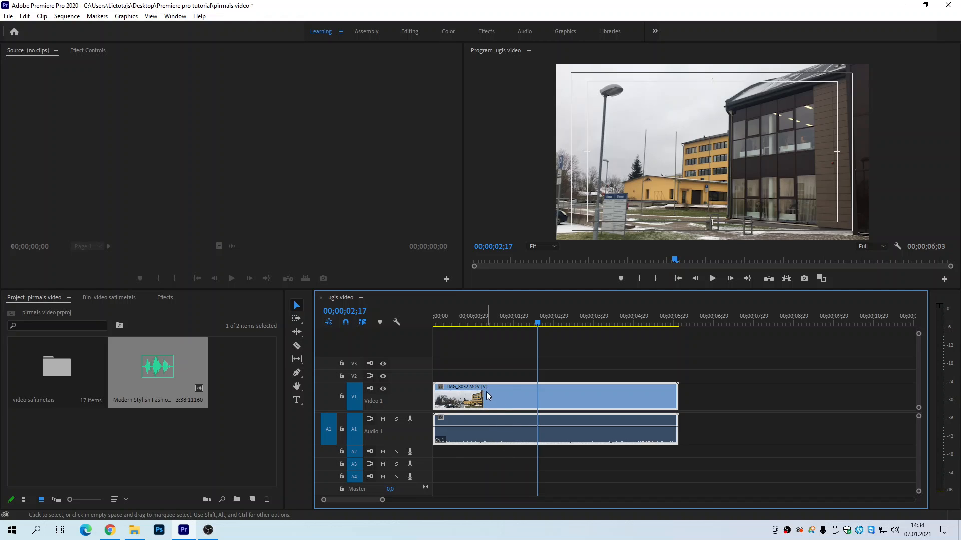
Step: Delete the IMG_8052.MOV clip with its linked audio from the ugis video sequence
click(511, 473)
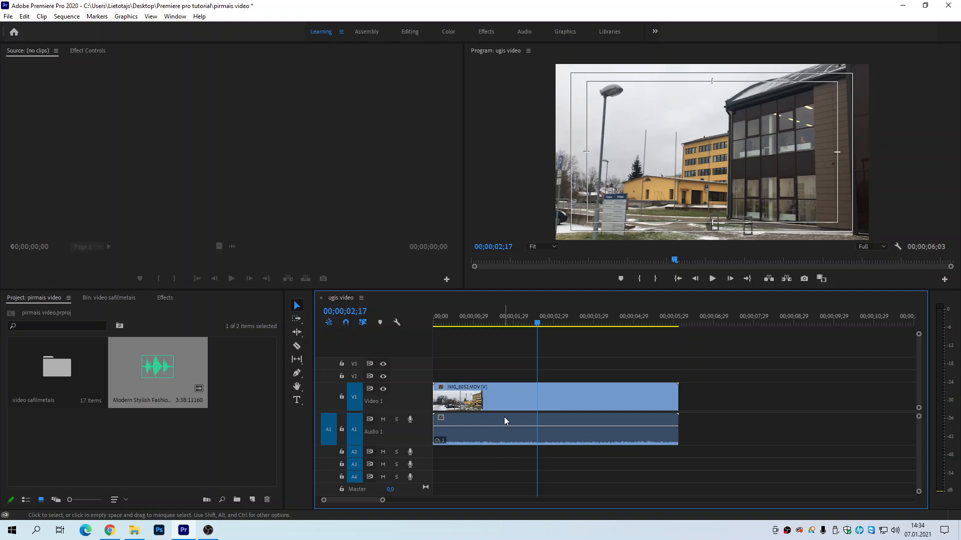
click(647, 396)
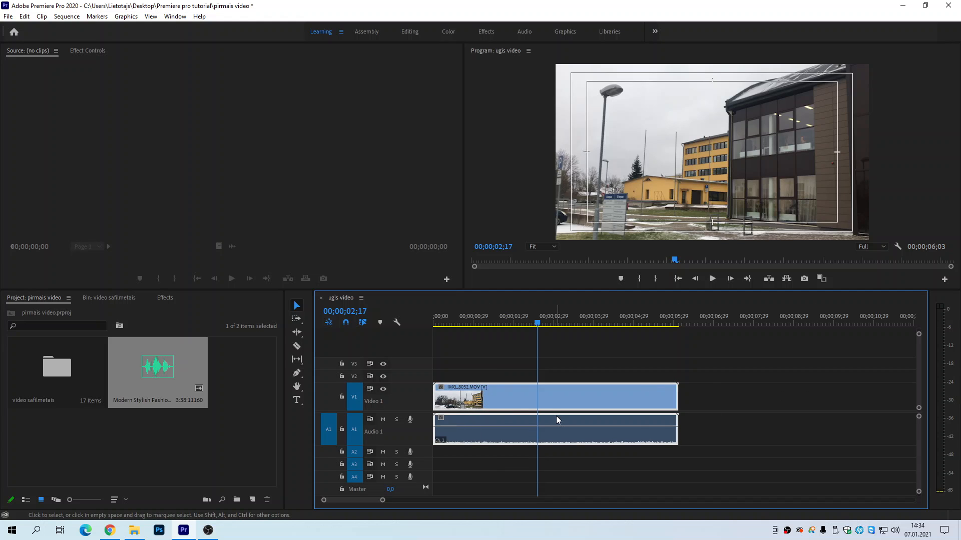
key(Delete)
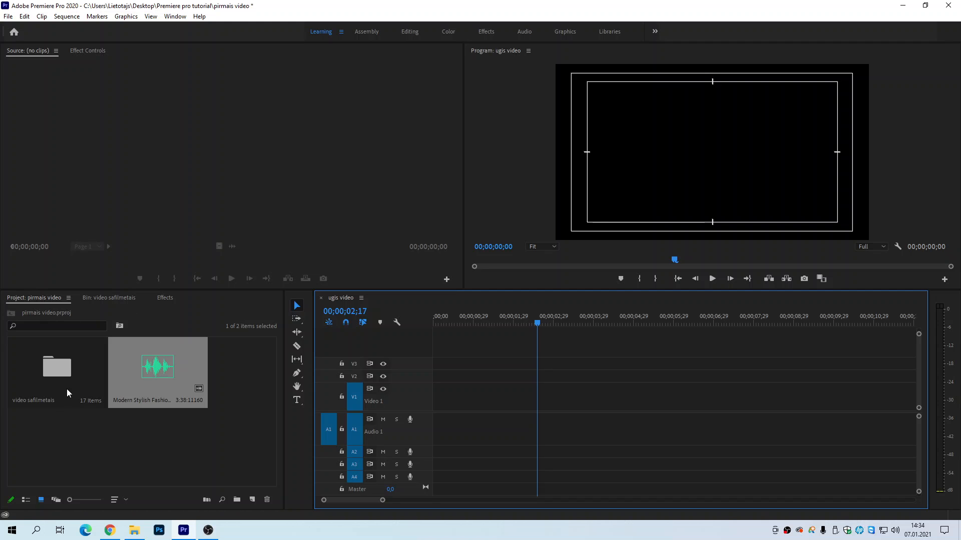
Step: Open the video safilmetais bin and view IMG_8053.MOV and IMG_8054.MOV in the Source monitor, ending with IMG_8052.MOV loaded
double_click(59, 373)
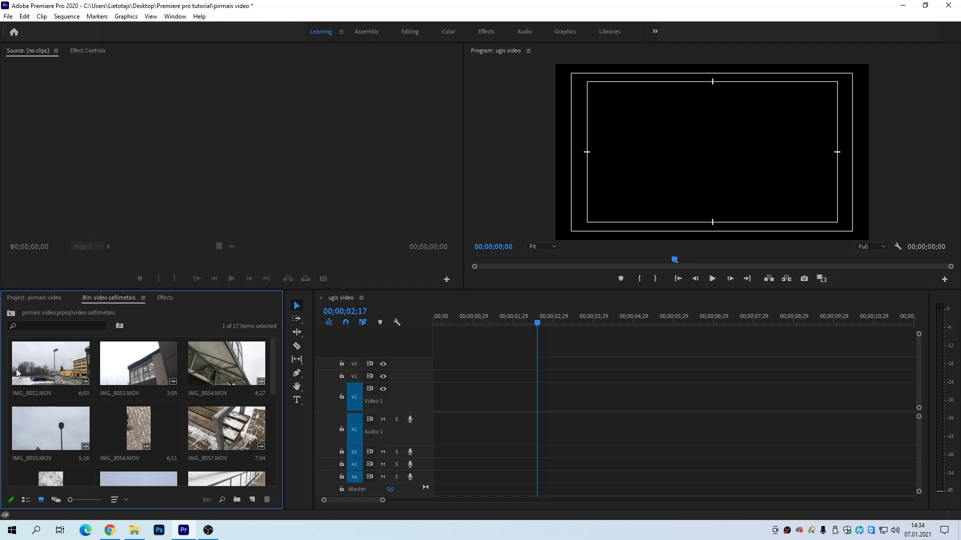
double_click(43, 367)
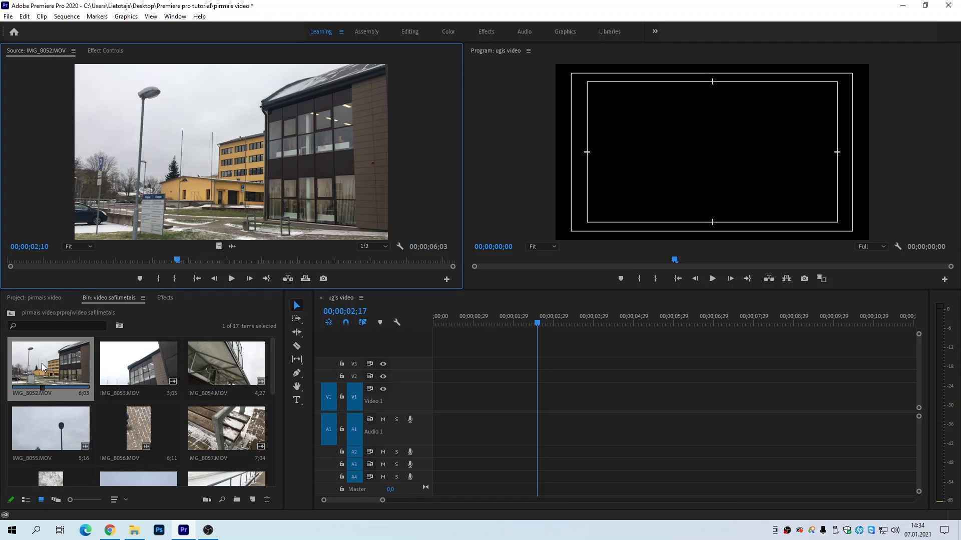
double_click(138, 361)
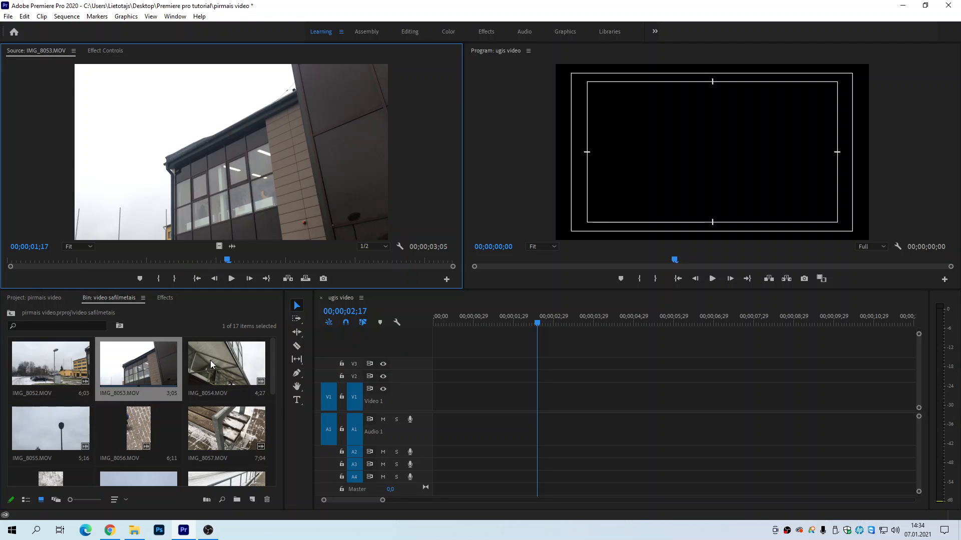
double_click(220, 359)
double_click(36, 357)
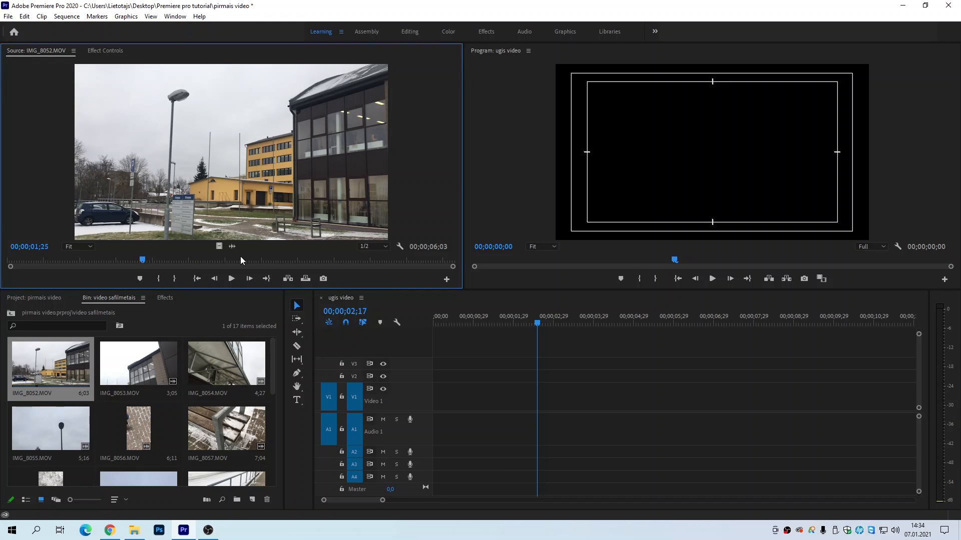
Step: Play IMG_8052.MOV from its beginning in the Source monitor
drag(142, 263, 11, 269)
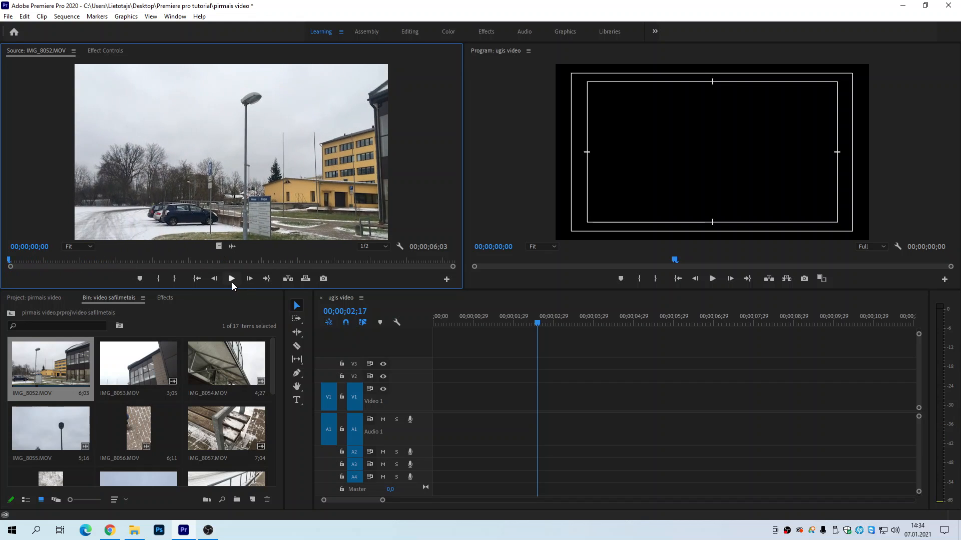
click(231, 280)
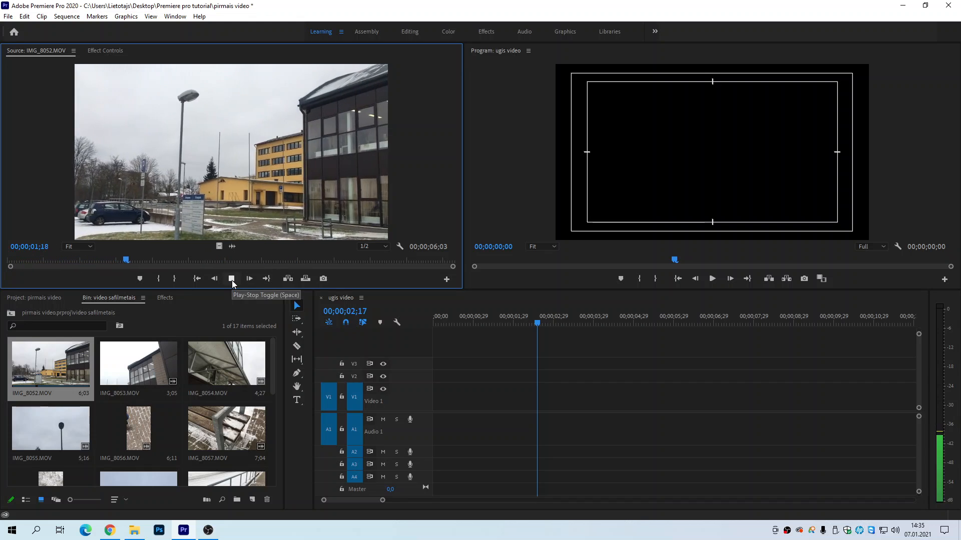
click(232, 278)
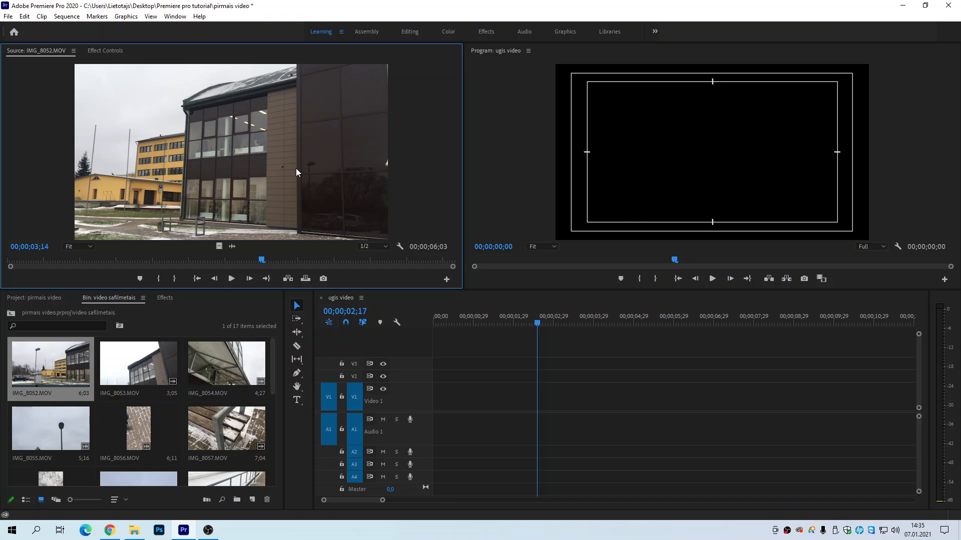
Step: Narrow the Source monitor in favour of the Program monitor and mark the In point of IMG_8052.MOV at 00;00;02;21
drag(261, 259, 206, 261)
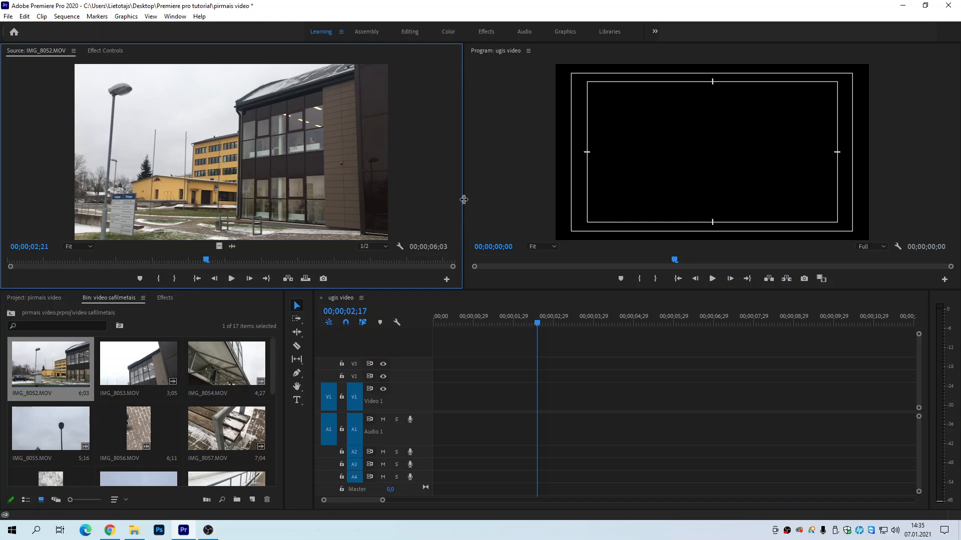
drag(464, 199, 164, 198)
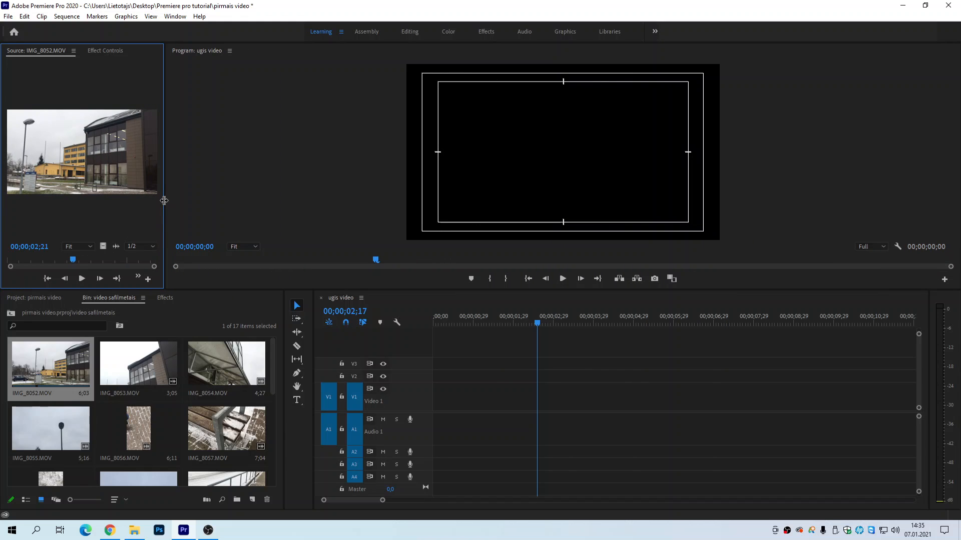
drag(164, 199, 326, 200)
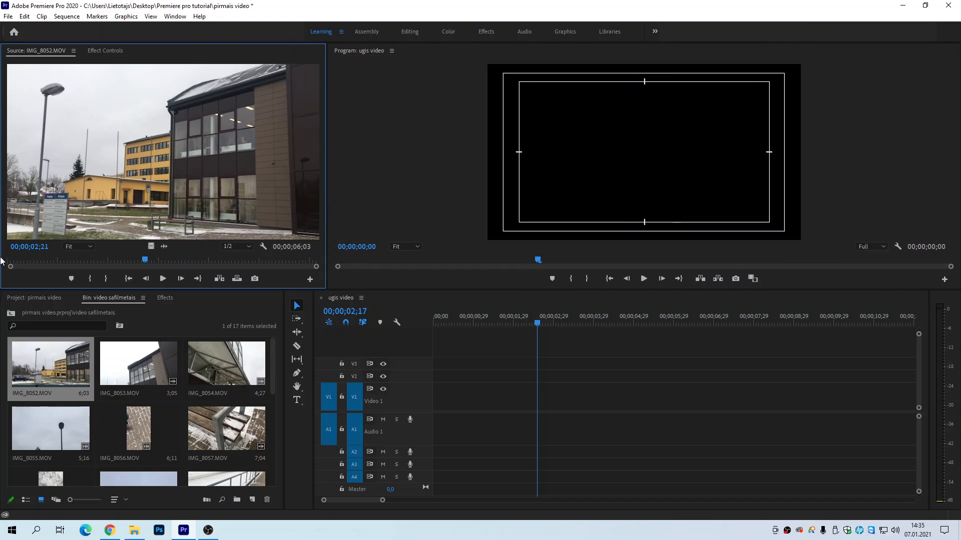
click(90, 279)
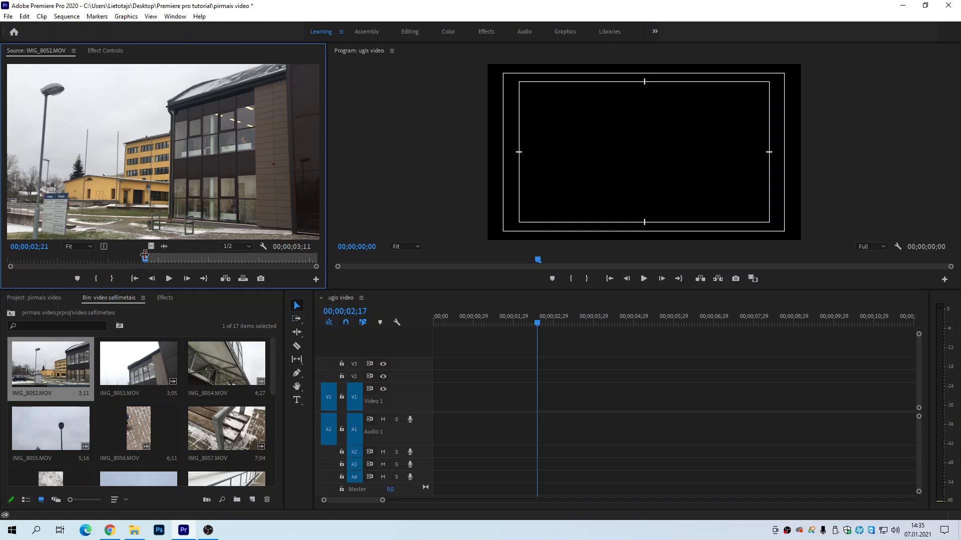
Step: Mark the Out point of IMG_8052.MOV at 00;00;05;05 and place only its video at the start of Video 1
key(space)
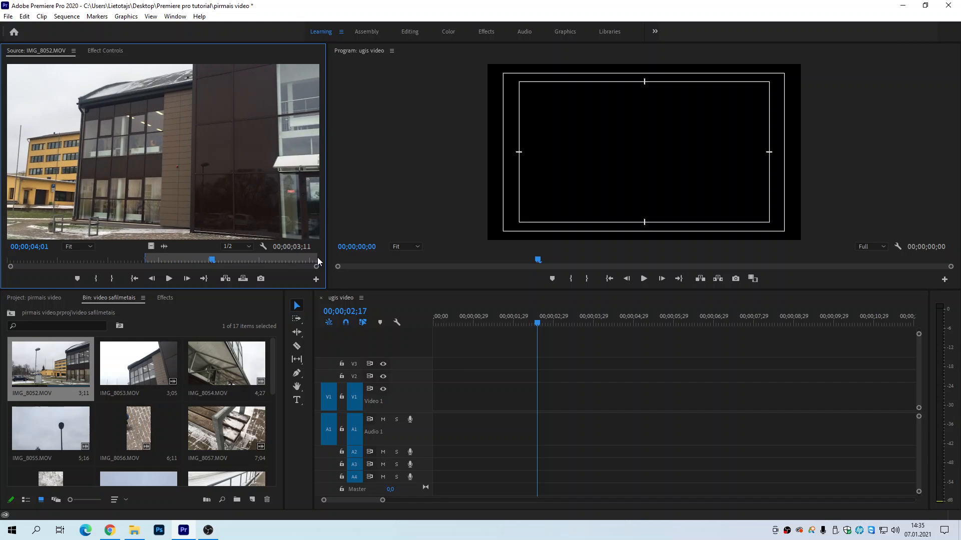
drag(213, 260, 269, 262)
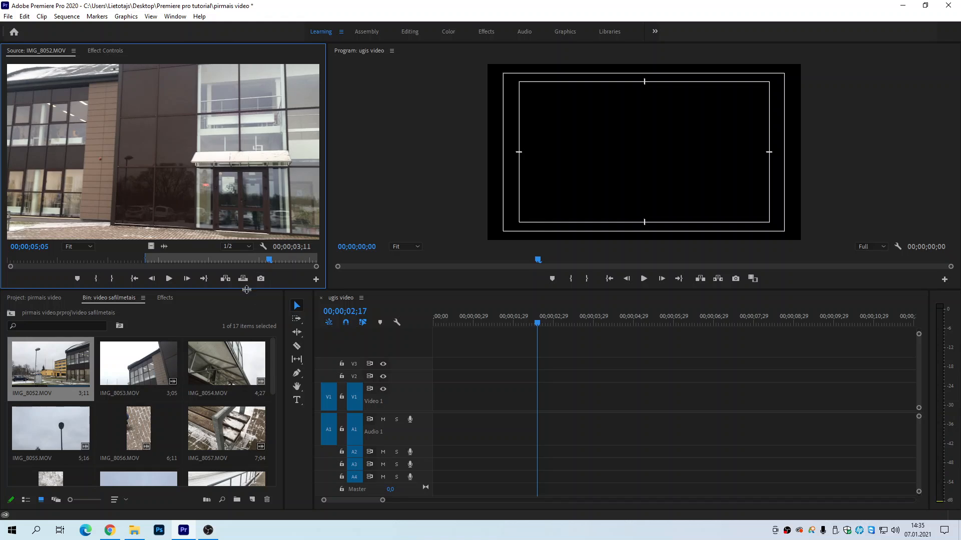
click(112, 279)
drag(150, 247, 431, 389)
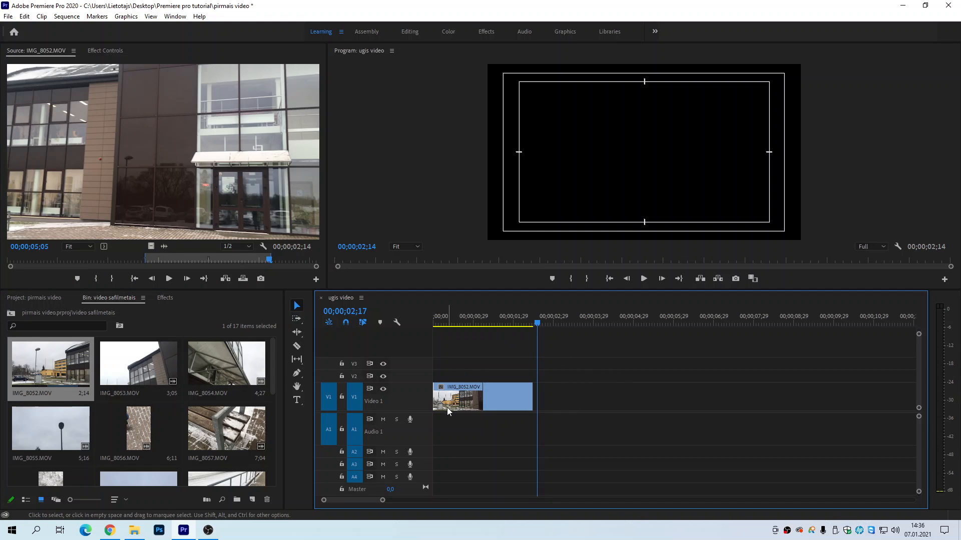
key(Home)
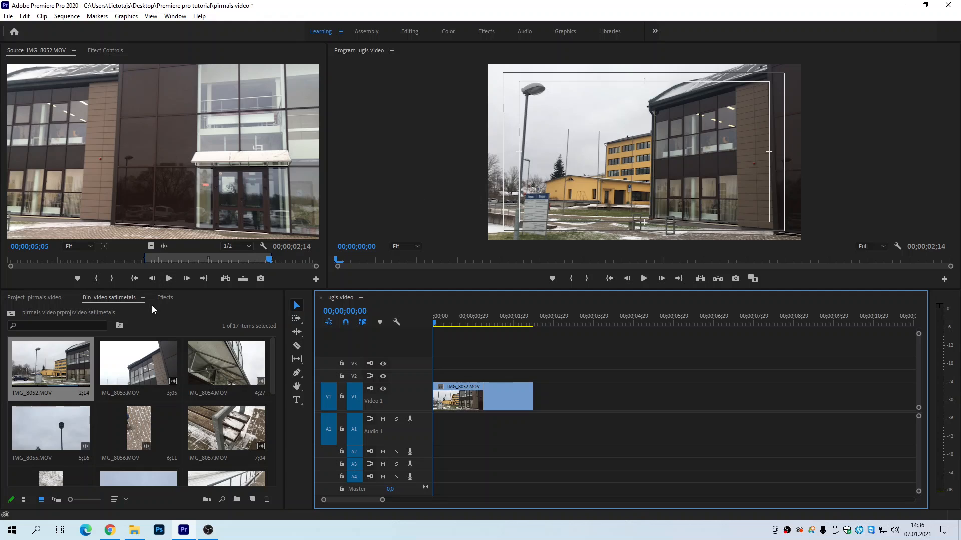
Step: Mark IMG_8053.MOV from 00;00;00;19 to 00;00;02;08, place only its video directly after IMG_8052.MOV on Video 1, and play the sequence
double_click(129, 375)
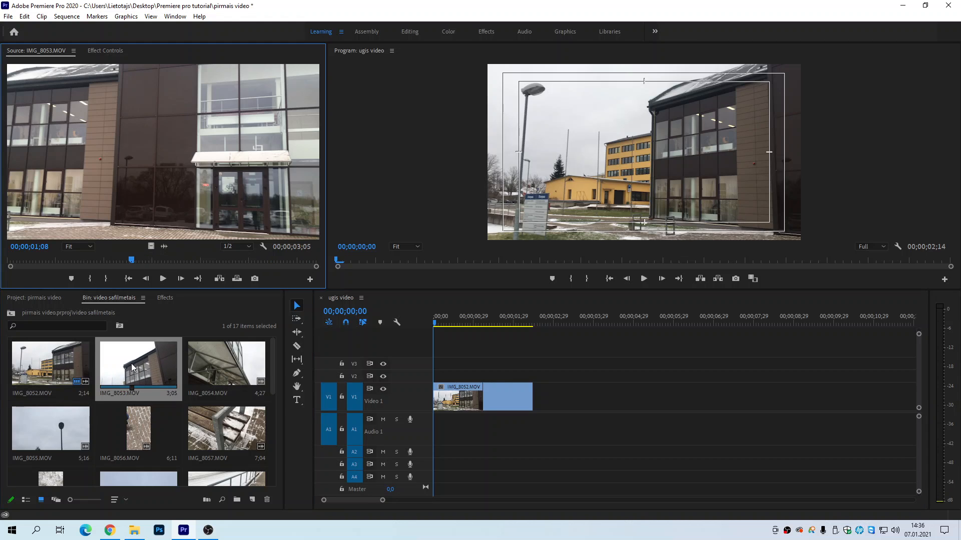
click(24, 259)
drag(24, 260, 73, 260)
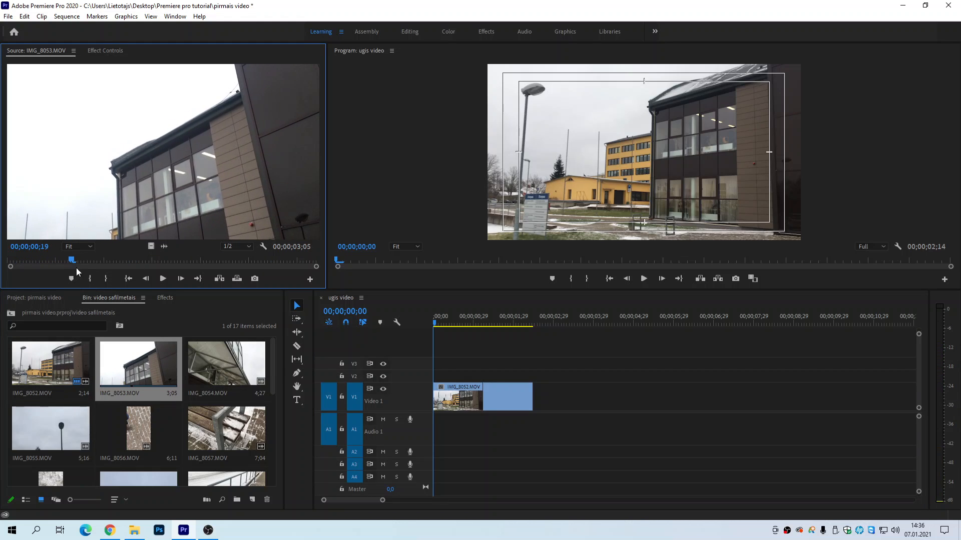
click(90, 279)
key(space)
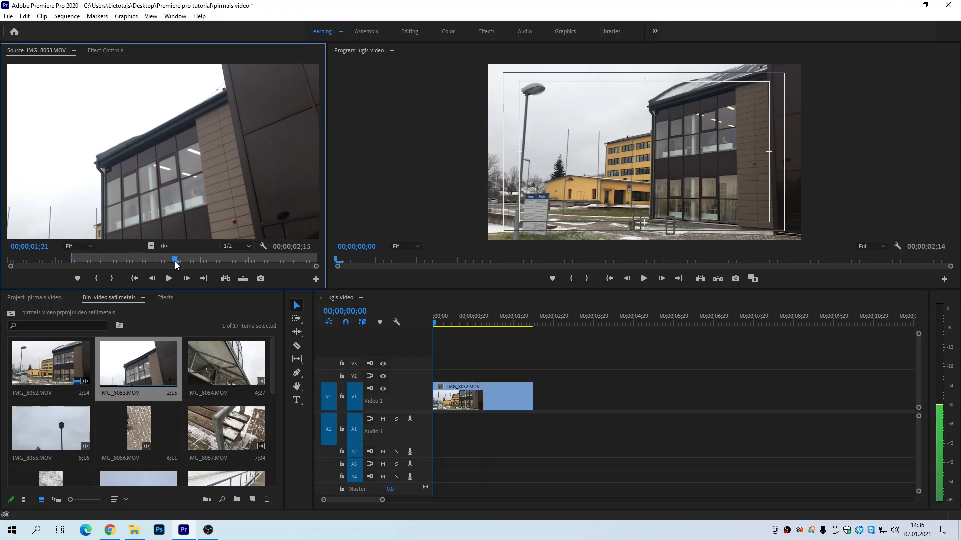
key(space)
click(110, 279)
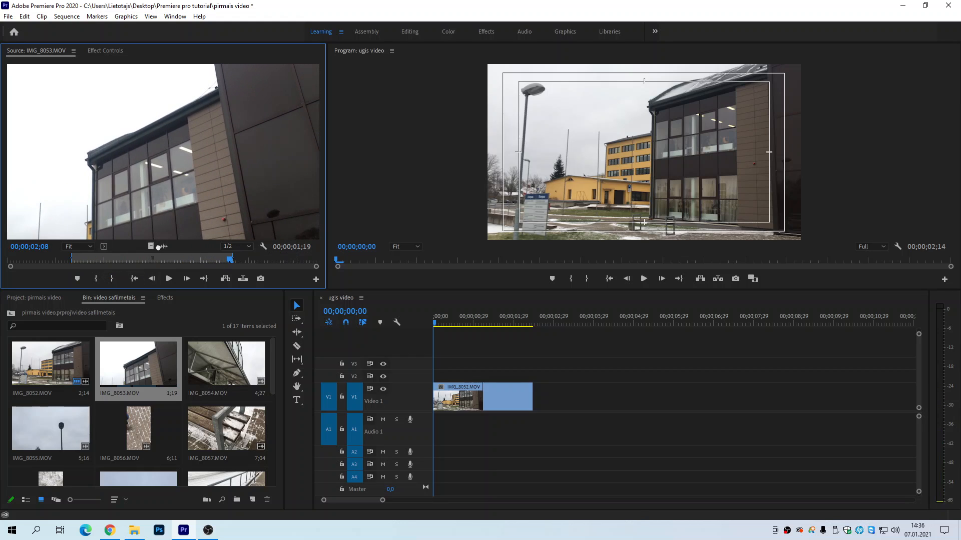
drag(152, 246, 542, 398)
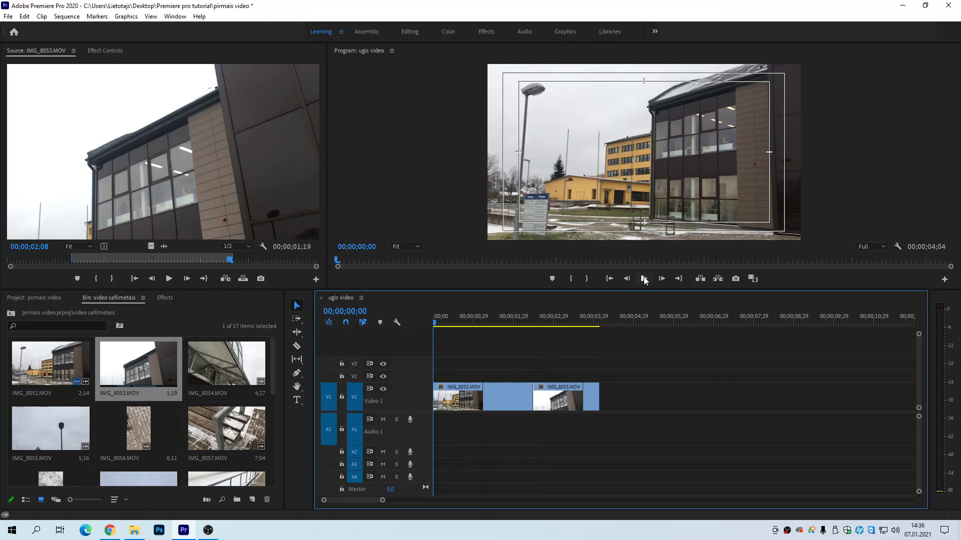
click(643, 279)
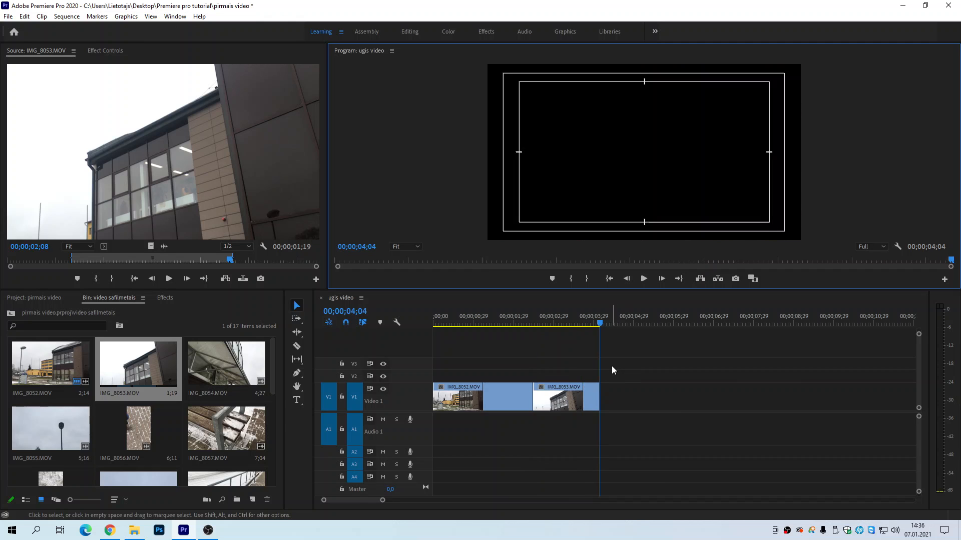
Step: Mark a 2;25 section of IMG_8057.MOV ending at 00;00;03;29 and place only its video after IMG_8053.MOV on Video 1
double_click(208, 425)
drag(88, 260, 601, 404)
click(89, 279)
click(112, 279)
Step: Play the assembled sequence from its beginning and stop at 00;00;02;02
drag(601, 326, 419, 340)
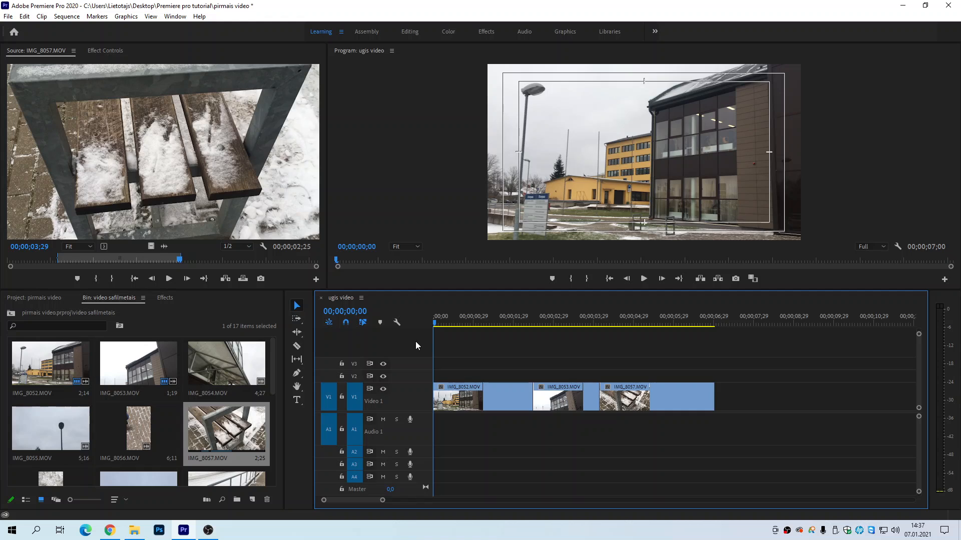
key(space)
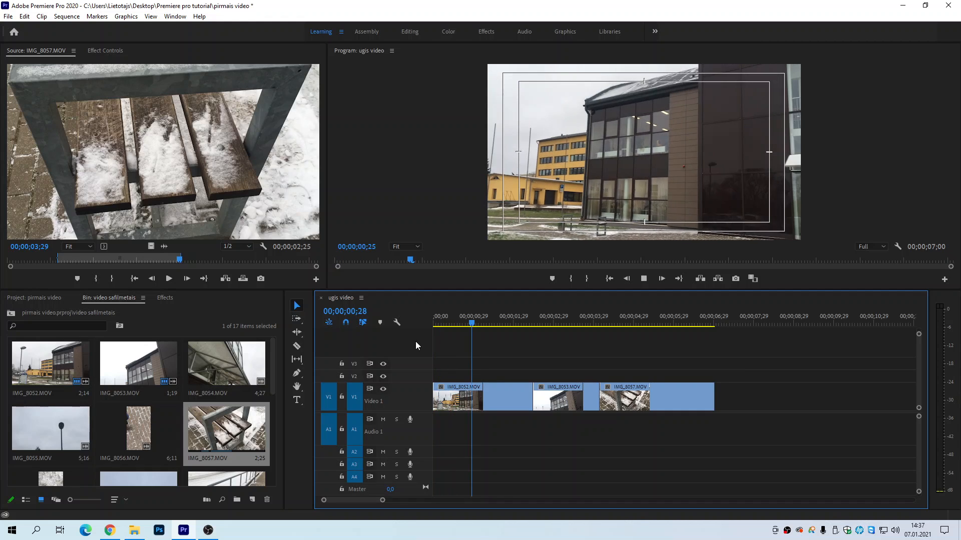
key(space)
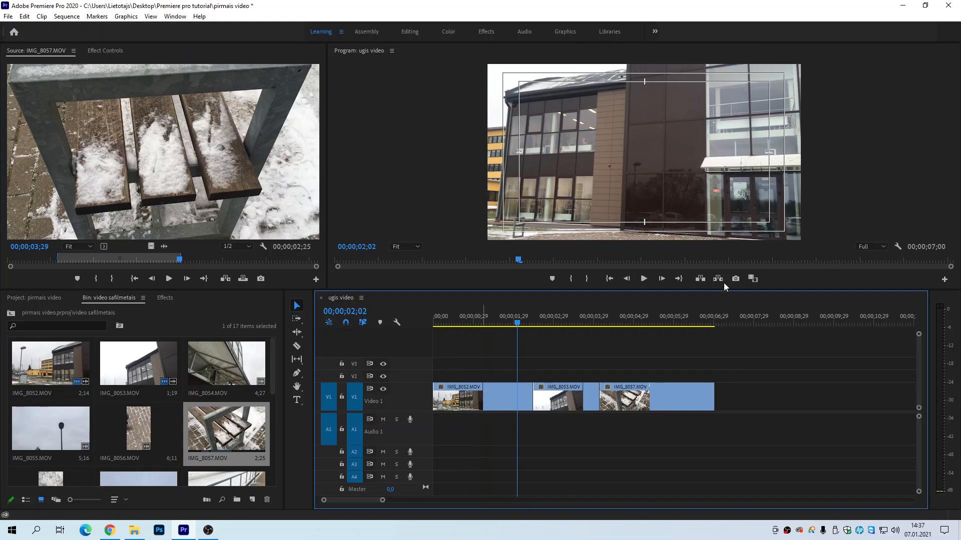
Step: Set the Program monitor's playback resolution to 1/4 and return the playhead to the start of the sequence
click(868, 247)
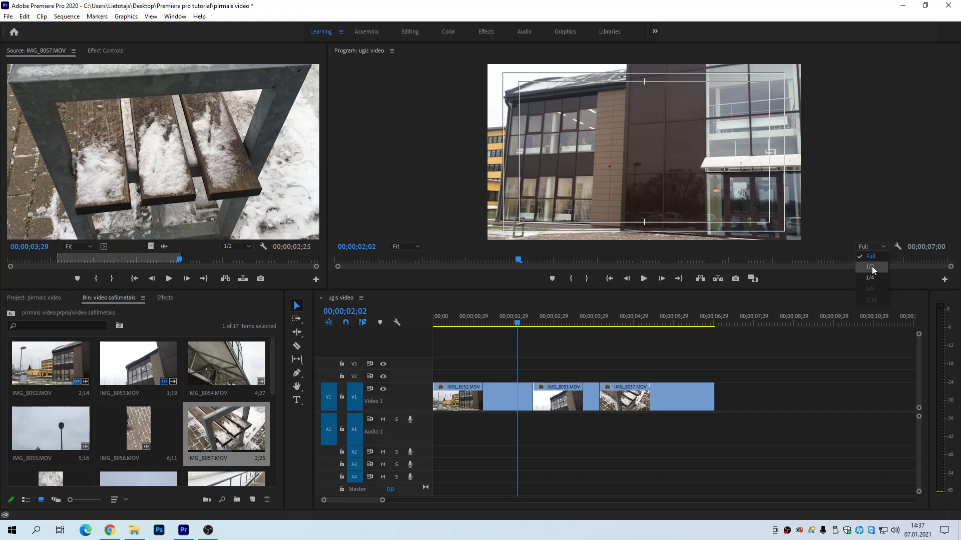
click(872, 266)
click(869, 247)
click(871, 278)
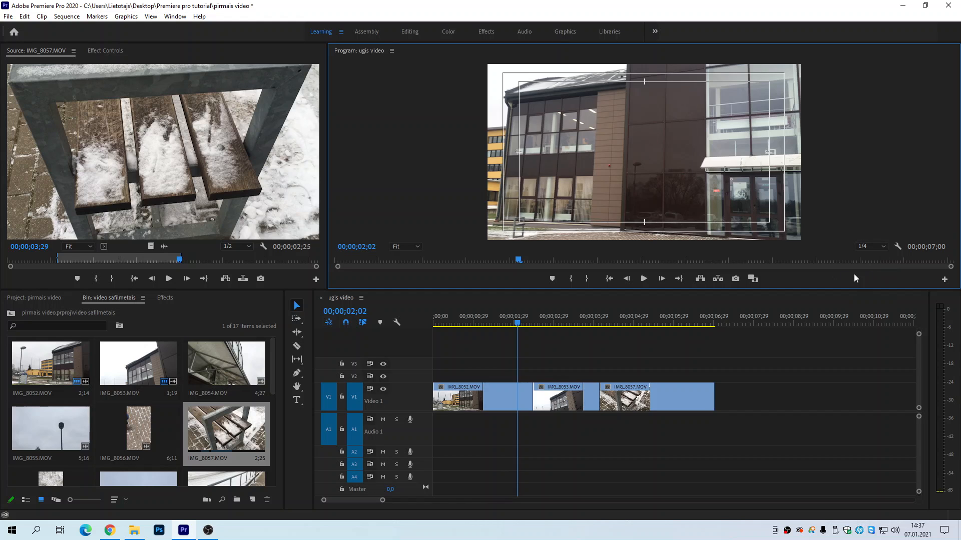
click(430, 331)
key(Home)
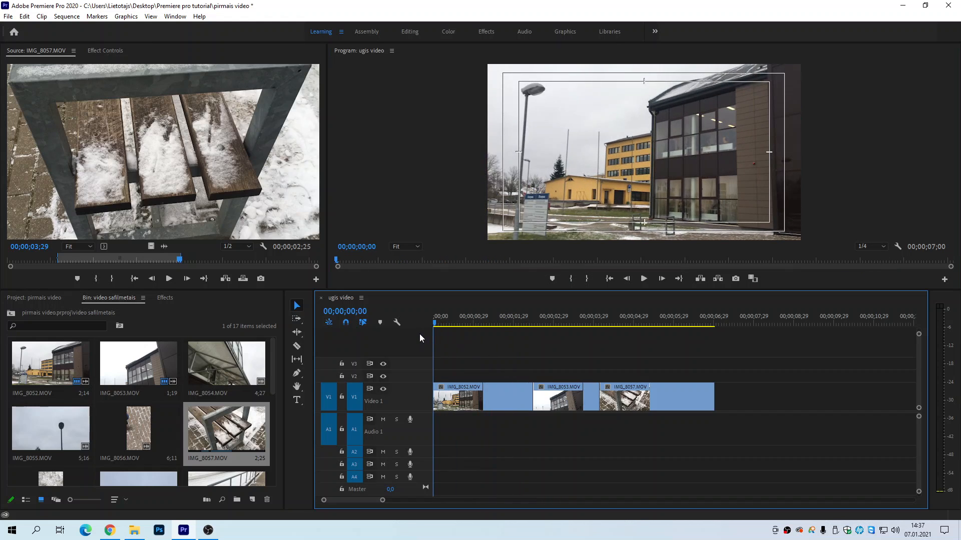
Step: Play the sequence from its start to 00;00;04;11 and look through the Program monitor's playback options
key(space)
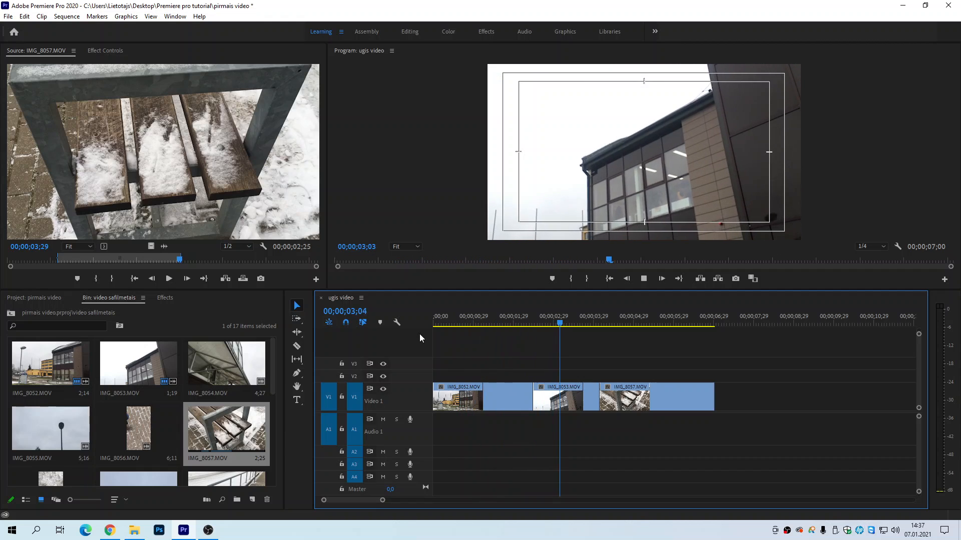
key(space)
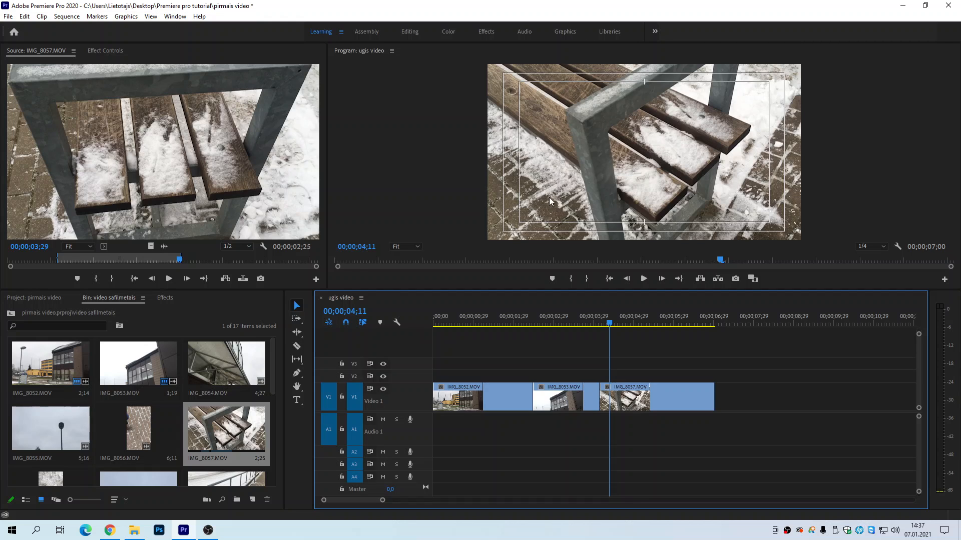
right_click(599, 198)
click(644, 374)
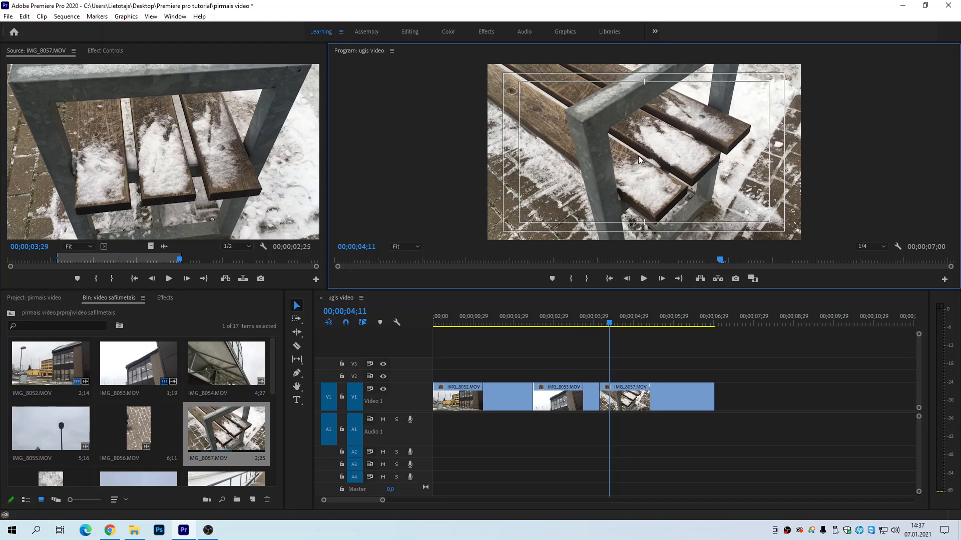
right_click(653, 156)
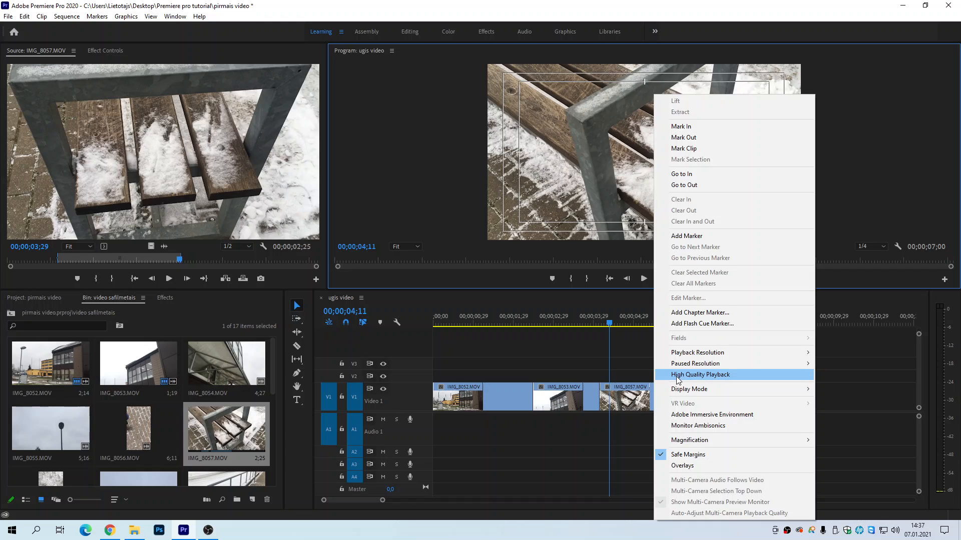
click(614, 362)
click(584, 325)
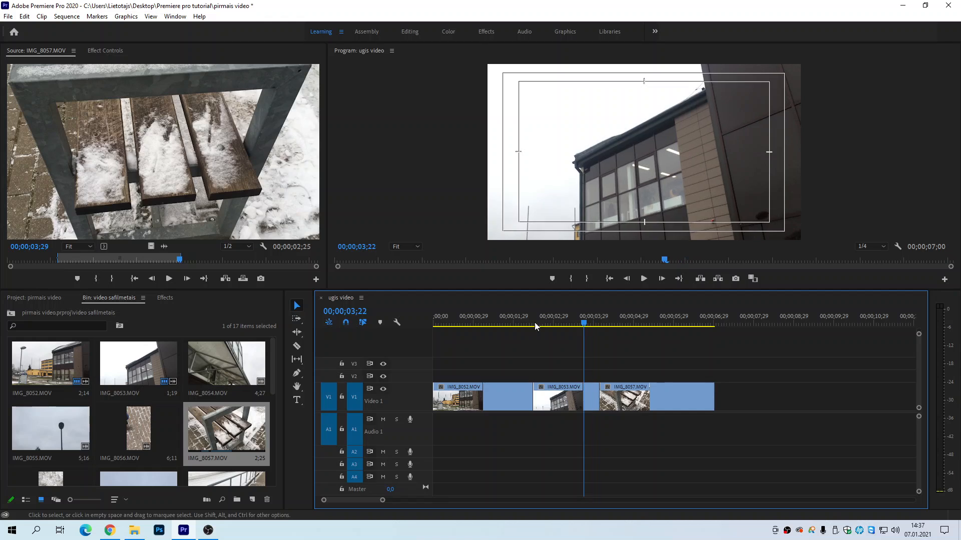
Step: Open the Modern Stylish Fashion background music in the Source monitor and listen to its opening up to 00;00;08;18
click(48, 299)
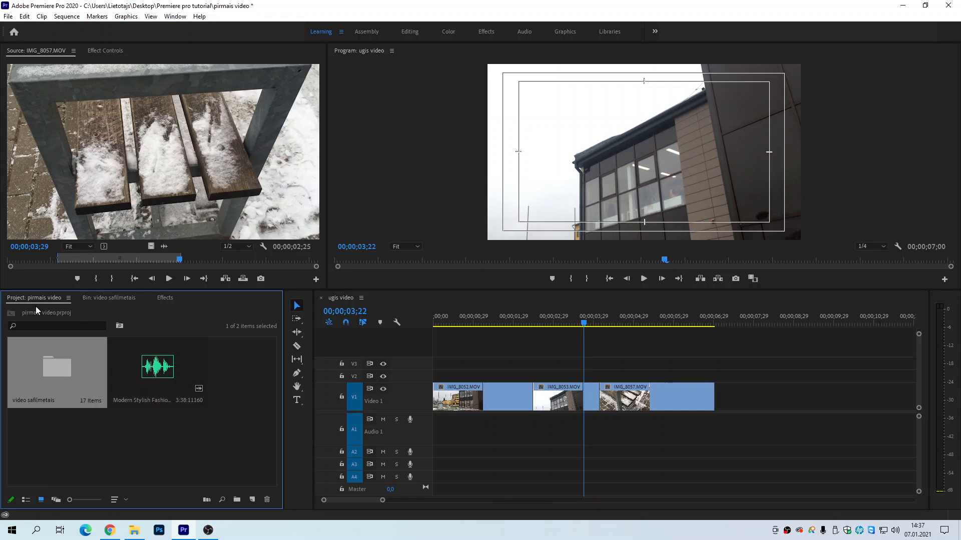
click(156, 369)
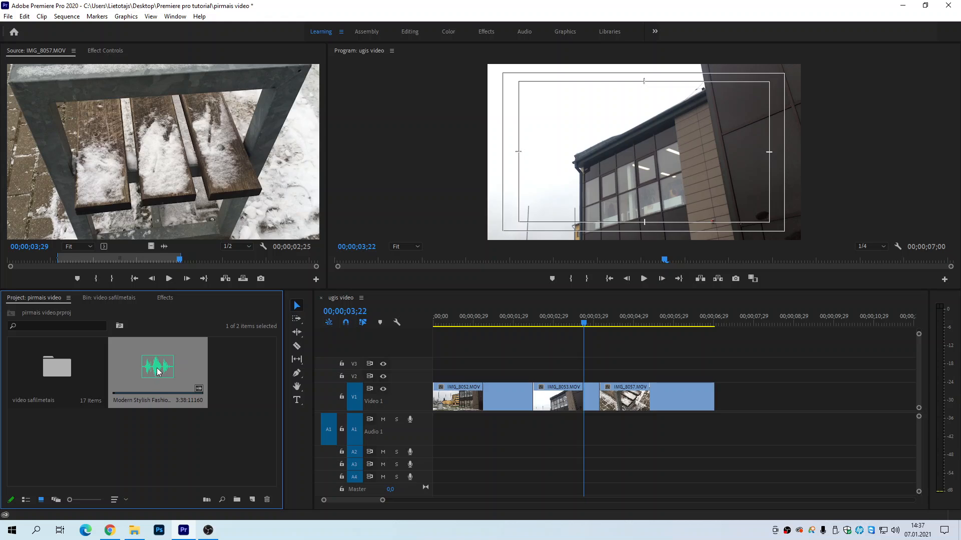
double_click(158, 371)
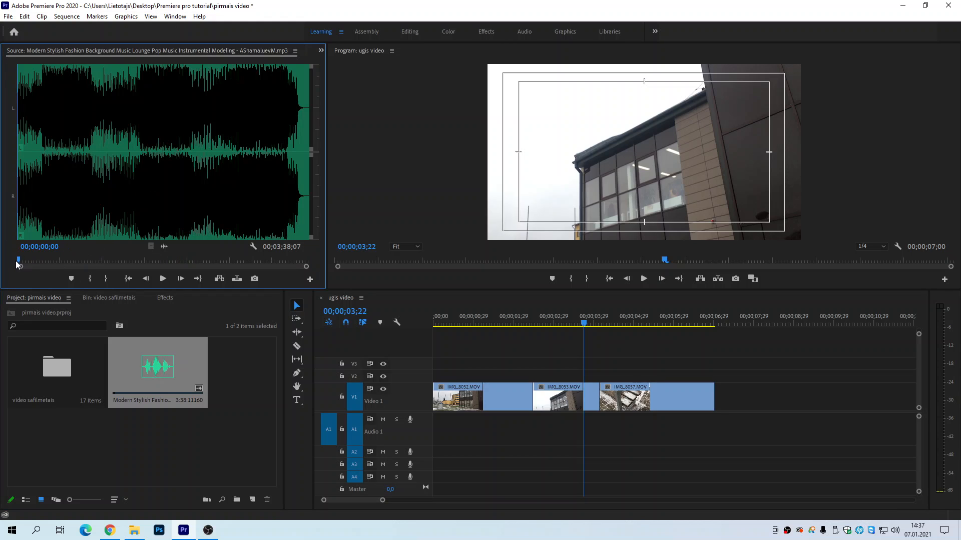
drag(20, 260, 24, 260)
click(163, 279)
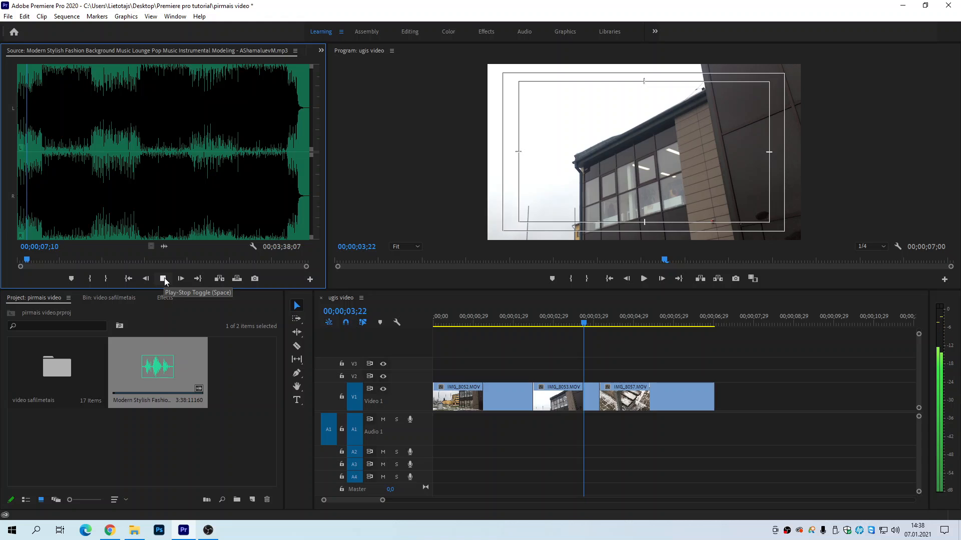
click(164, 277)
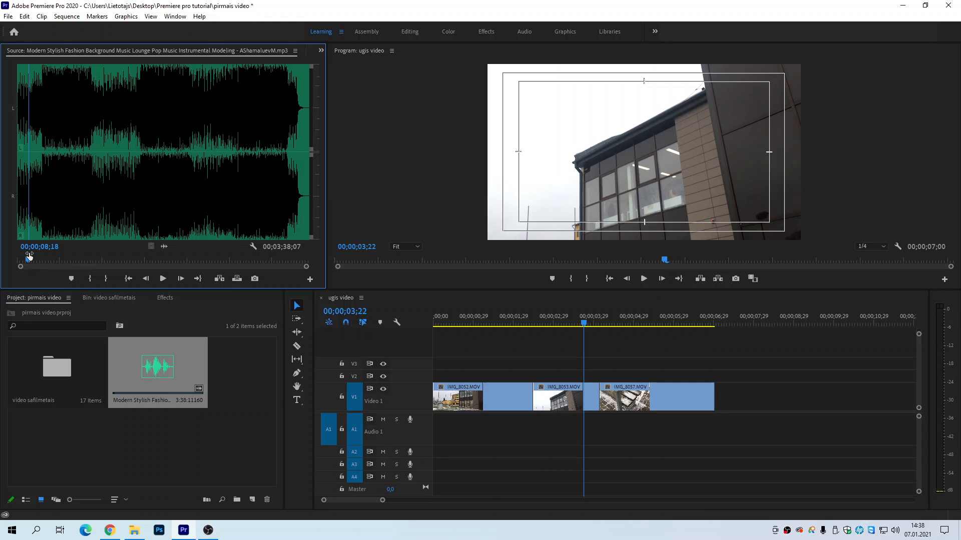
Step: Mark a 45;09 section of the music ending at 00;01;02;21, and clear both the In and Out marks
drag(29, 256, 102, 266)
click(90, 282)
click(111, 281)
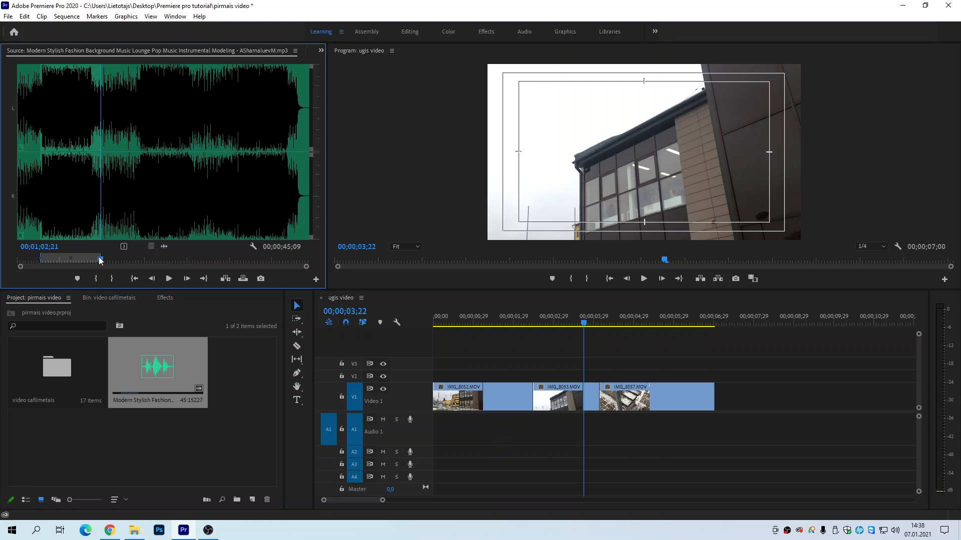
key(ctrl+shift+x)
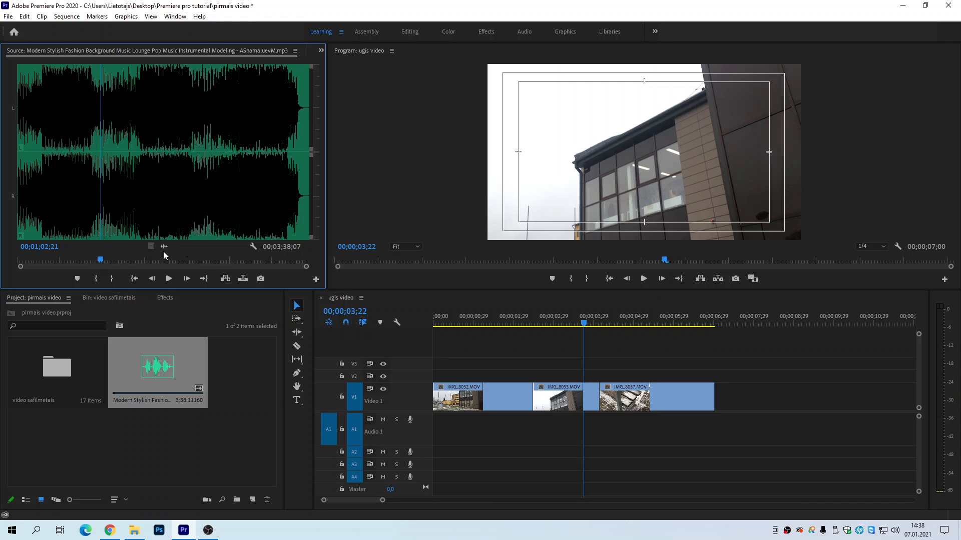
Step: Place the full music track on Audio 1 at the sequence start and play the sequence to 00;00;07;22
drag(340, 337, 433, 431)
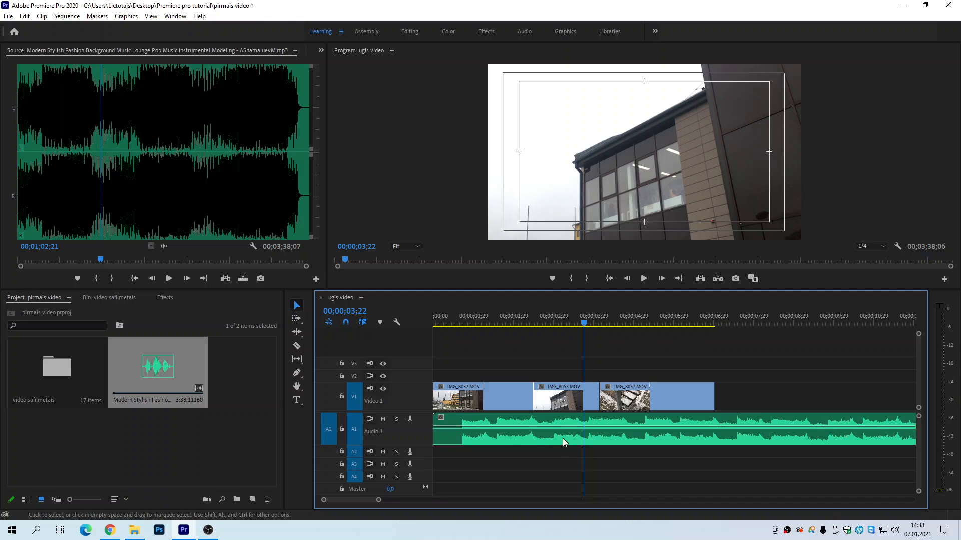
drag(464, 324, 413, 324)
key(space)
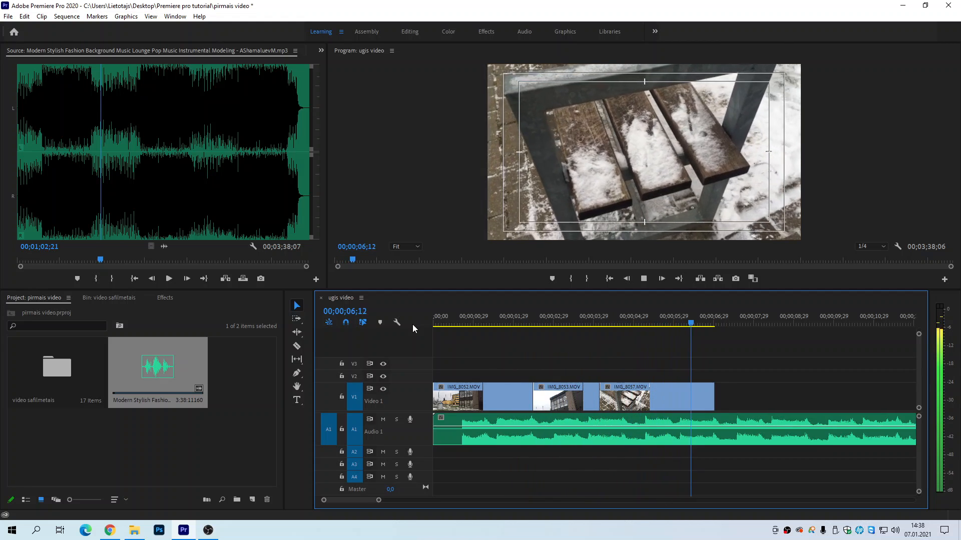
key(space)
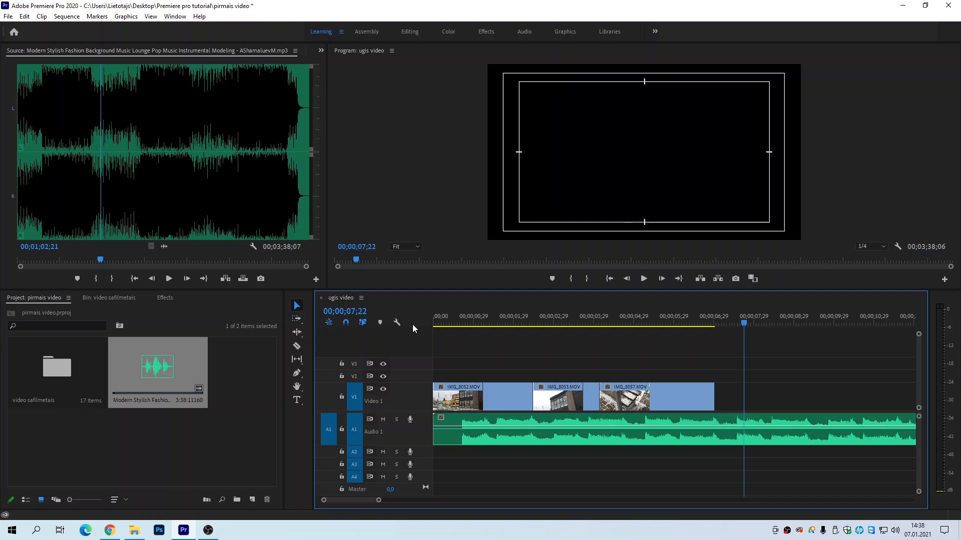
Step: Trim the music's silent opening at about 00;00;00;19, align the clip with the sequence start, and play the result
mouse_move(448, 322)
mouse_down()
mouse_move(433, 323)
mouse_move(459, 332)
mouse_up()
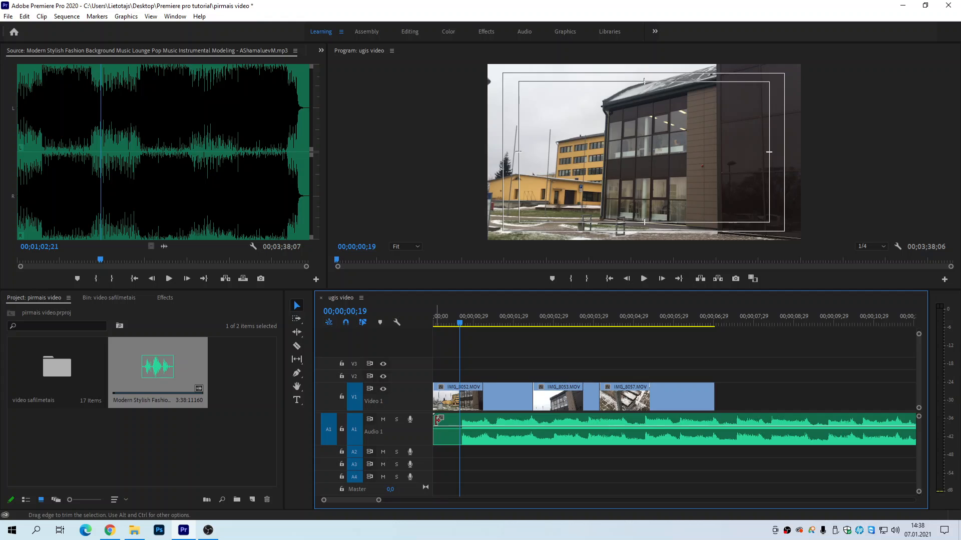
drag(435, 421, 486, 416)
drag(452, 325, 406, 328)
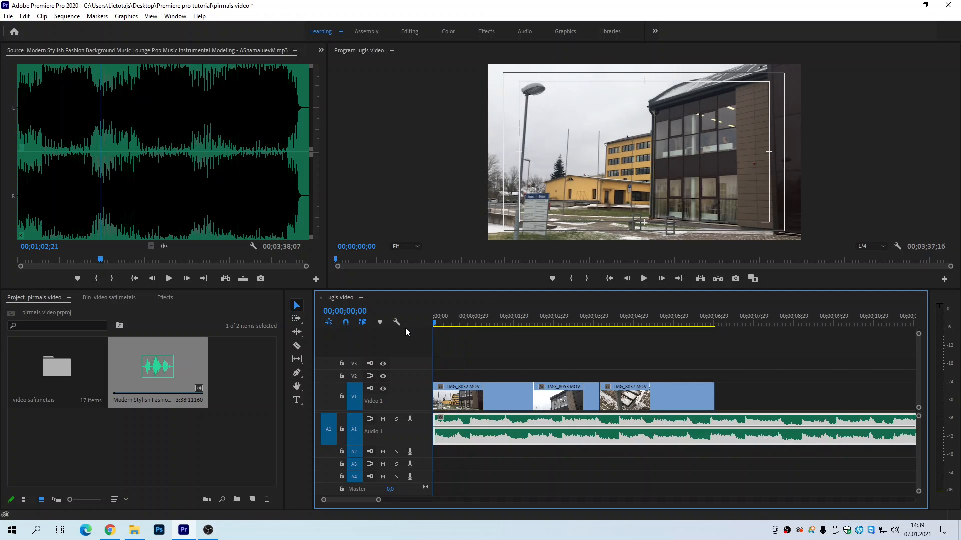
key(space)
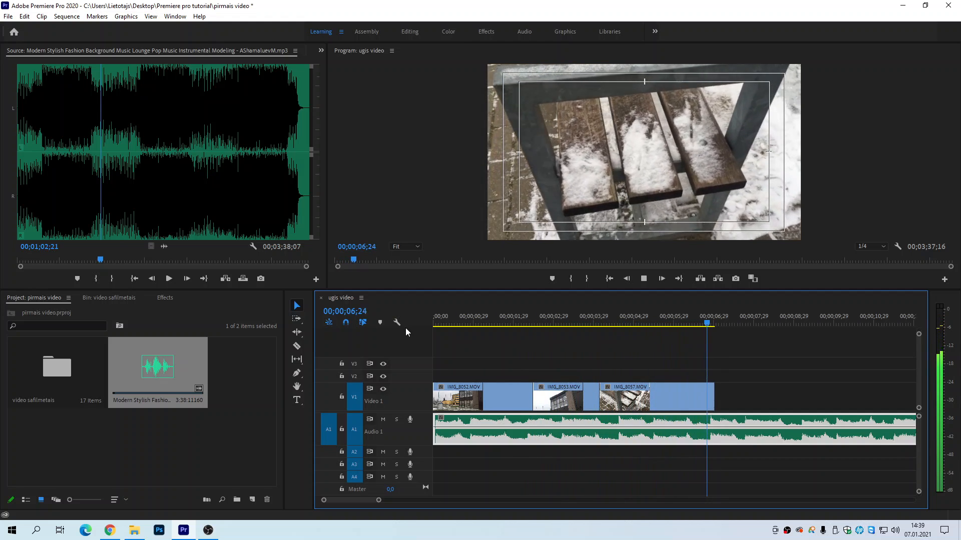
key(space)
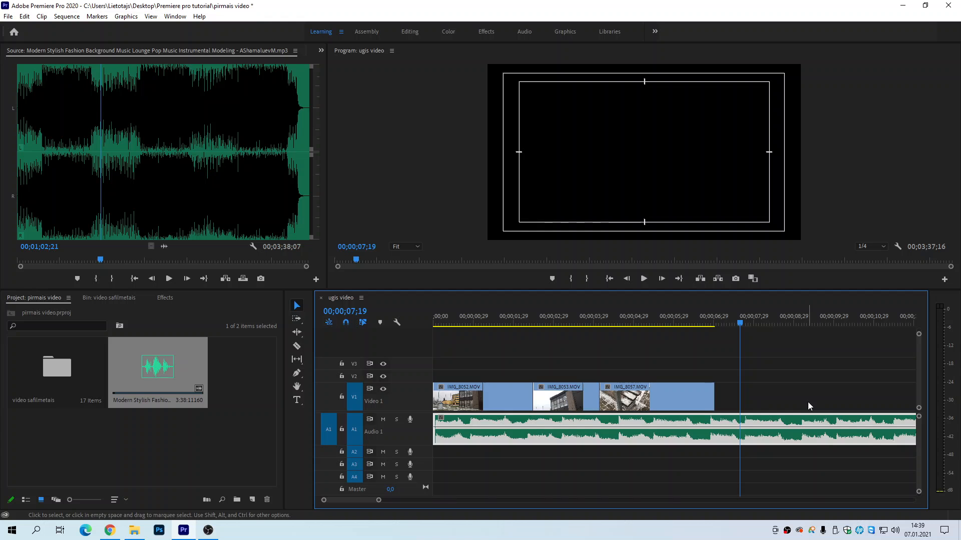
drag(457, 324, 418, 331)
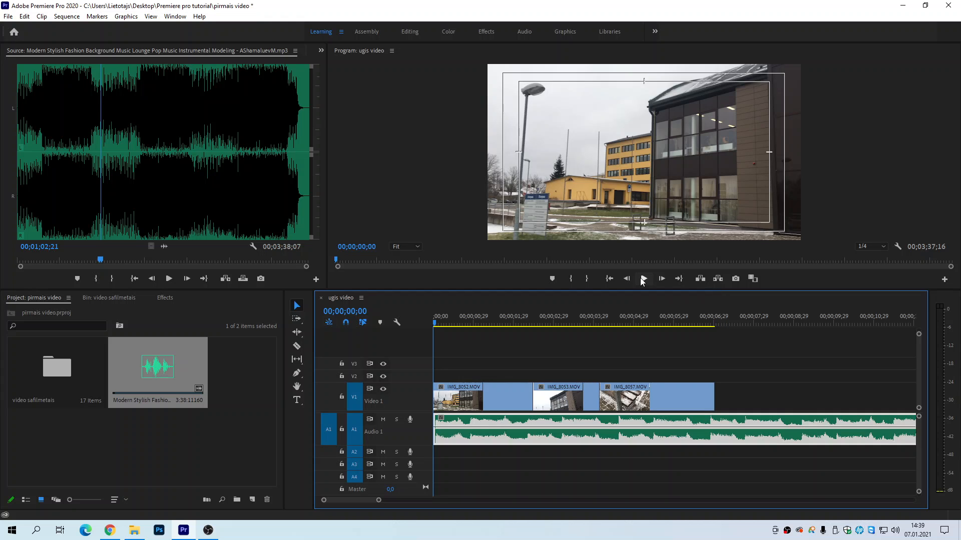
Step: Switch to Chrome, search Google for keyboard, and open the image of the black V7 full-size keyboard
click(109, 530)
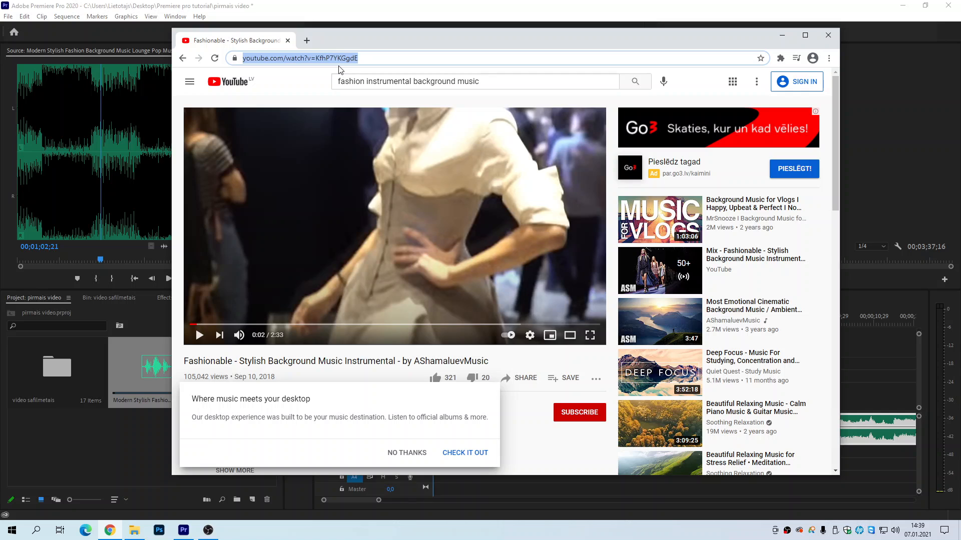
text(keyboard)
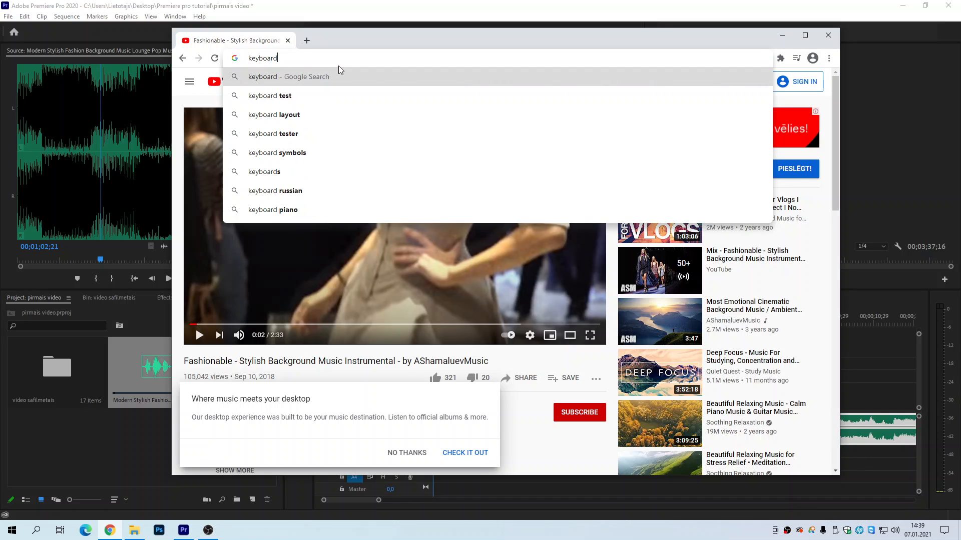
key(Return)
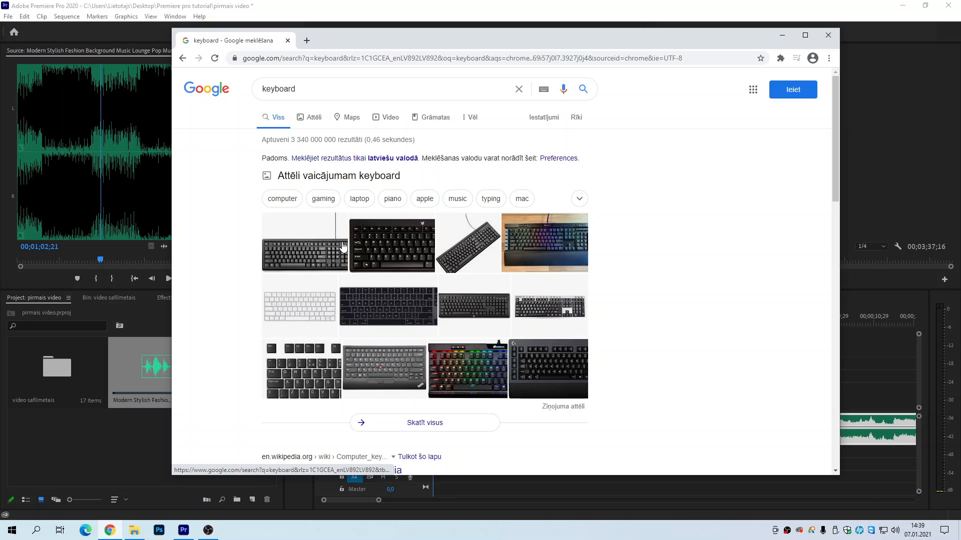
click(403, 253)
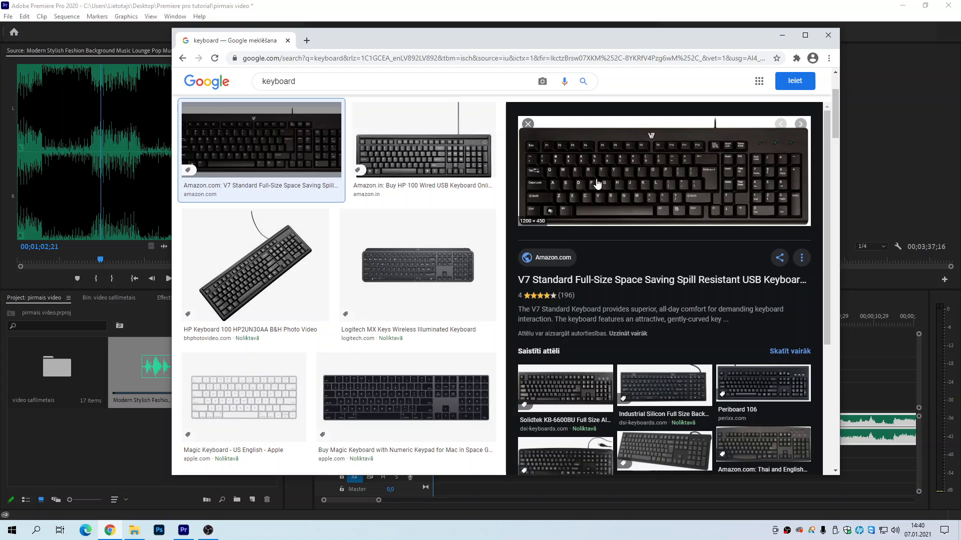
Step: Switch back to Premiere Pro and play the sequence with music from its start to 00;00;03;01
click(402, 6)
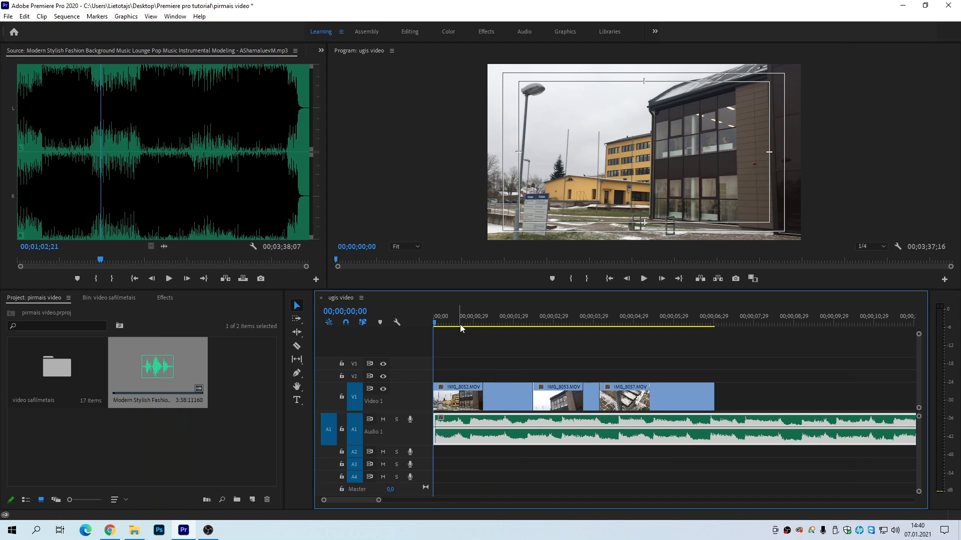
drag(461, 320, 433, 323)
key(space)
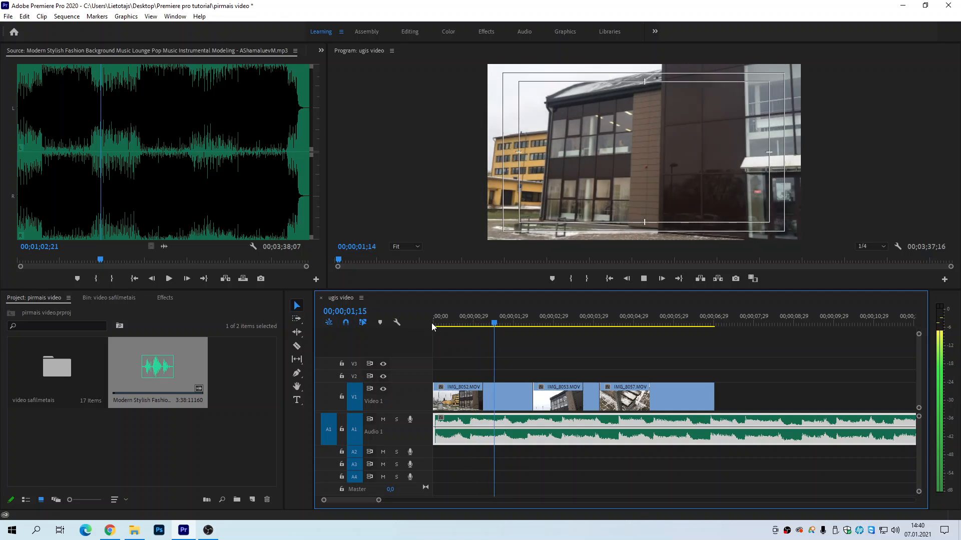
key(space)
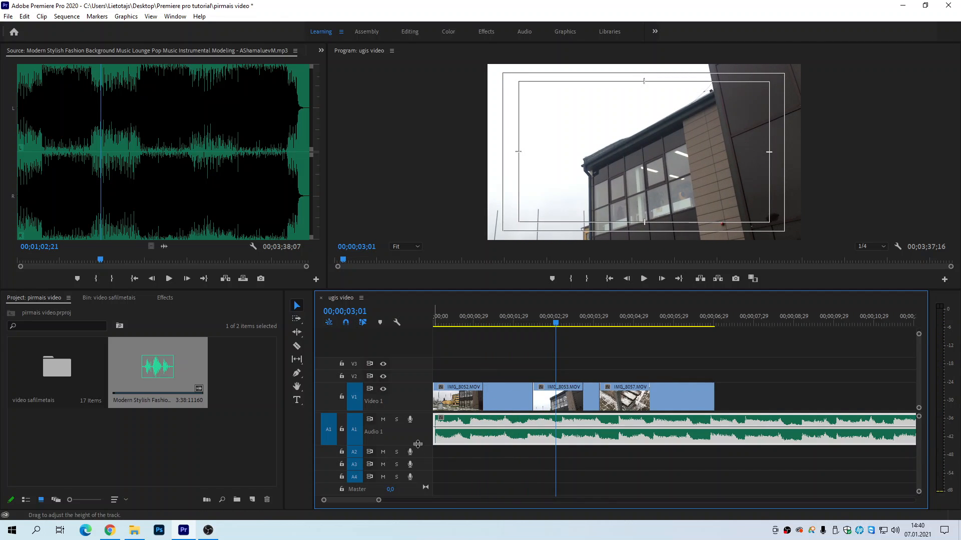
Step: Increase the height of the Audio 1 track and trim the end of IMG_8052.MOV slightly to match the music waveform
drag(418, 444, 394, 470)
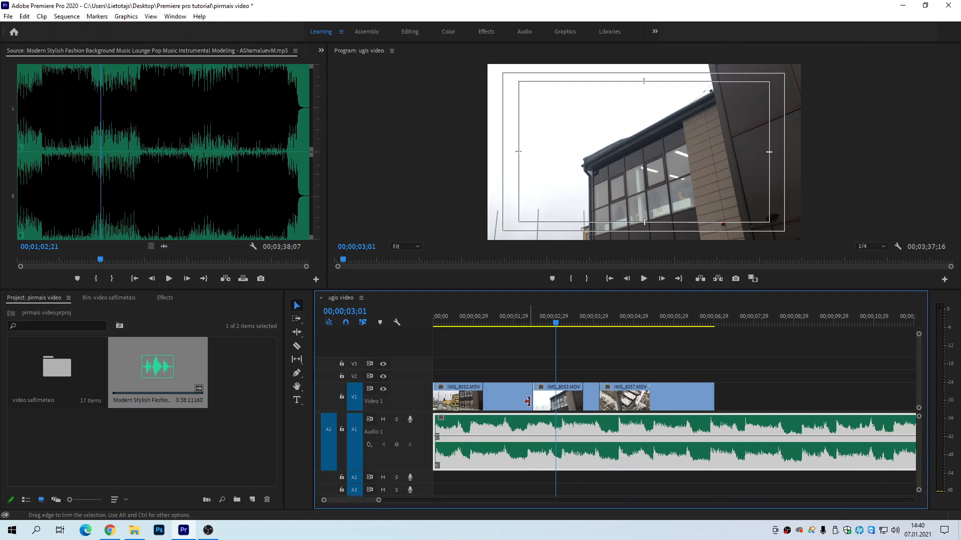
click(502, 392)
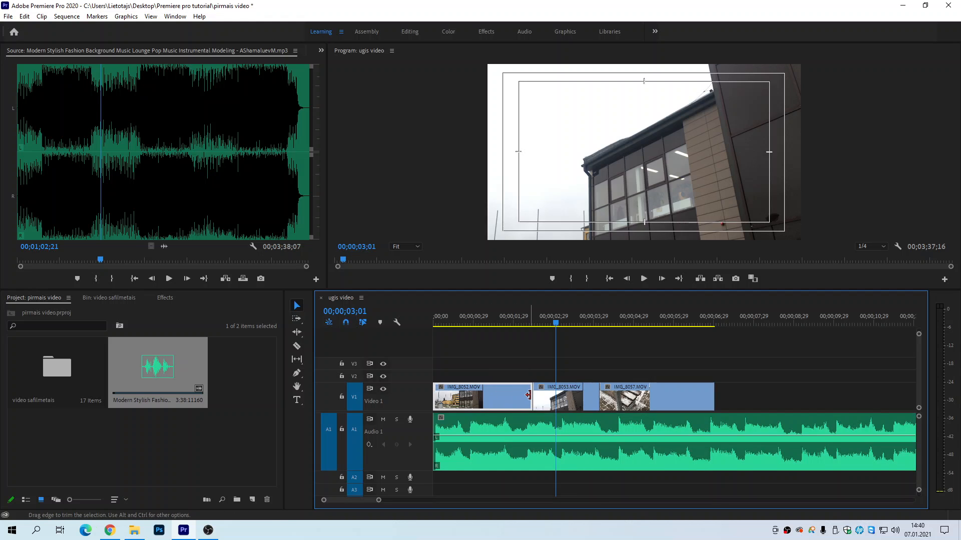
mouse_move(530, 395)
mouse_down()
mouse_move(542, 400)
mouse_move(516, 385)
mouse_up()
Step: Move IMG_8053.MOV and IMG_8057.MOV earlier to close the gaps on Video 1, and play the sequence to 00;00;04;29
click(548, 403)
drag(494, 319, 415, 352)
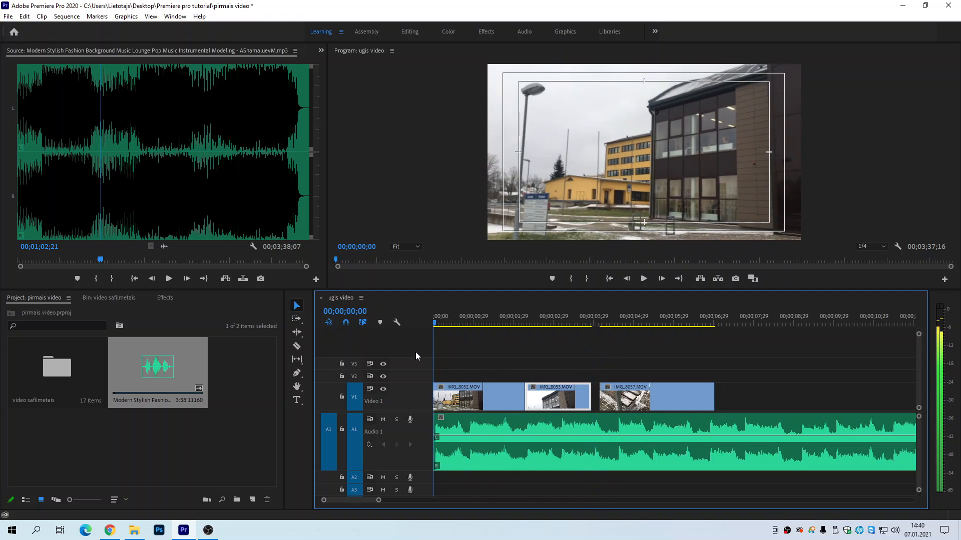
drag(623, 406, 616, 407)
key(space)
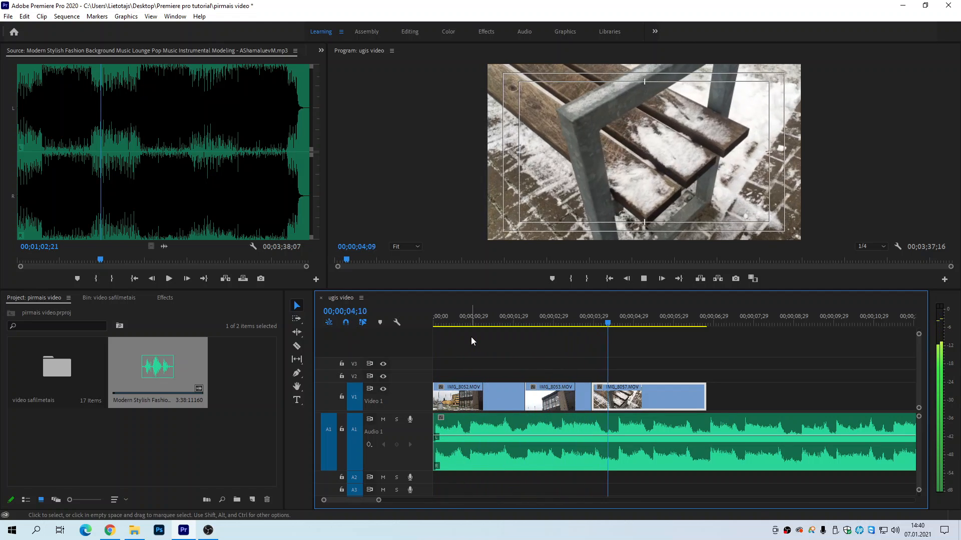
key(space)
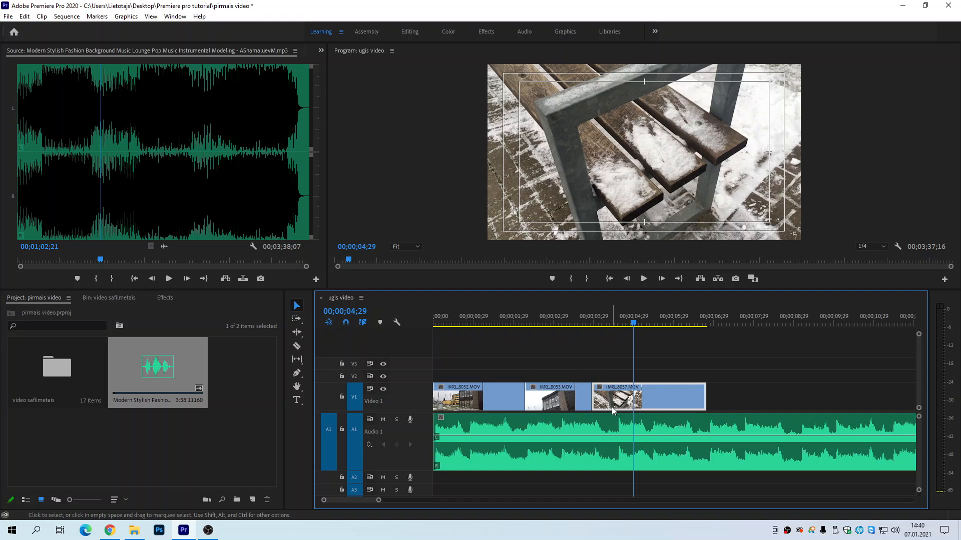
Step: Move IMG_8057.MOV about half a second later on Video 1 and extend the end of IMG_8053.MOV to meet it
drag(613, 405, 636, 403)
click(570, 400)
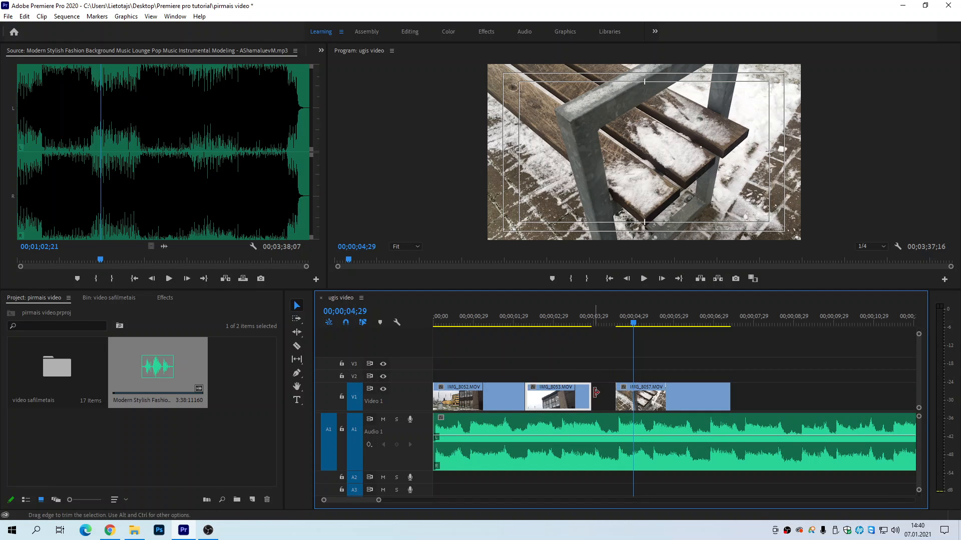
drag(593, 393, 614, 395)
Step: Play the retimed sequence from its beginning and stop at 00;00;07;10, near the end of IMG_8057.MOV
key(Home)
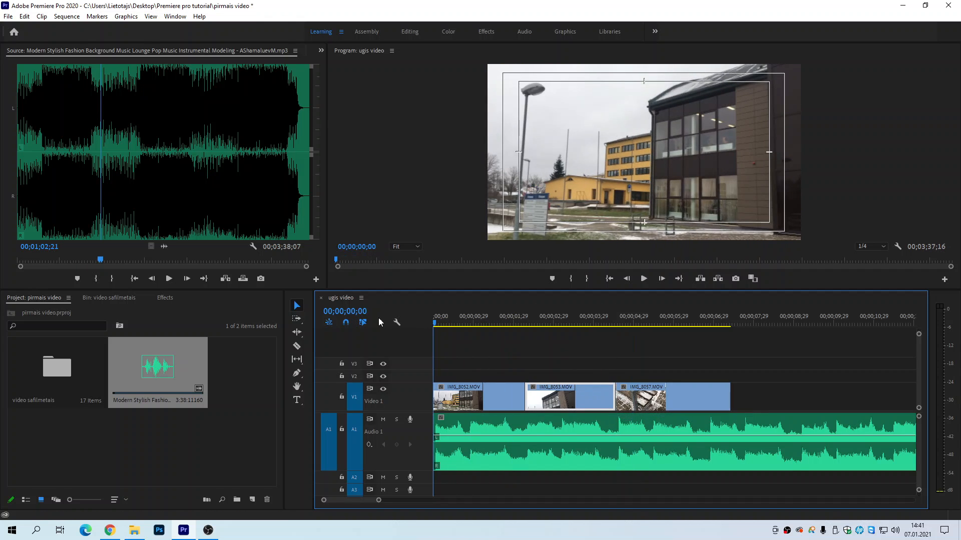
key(space)
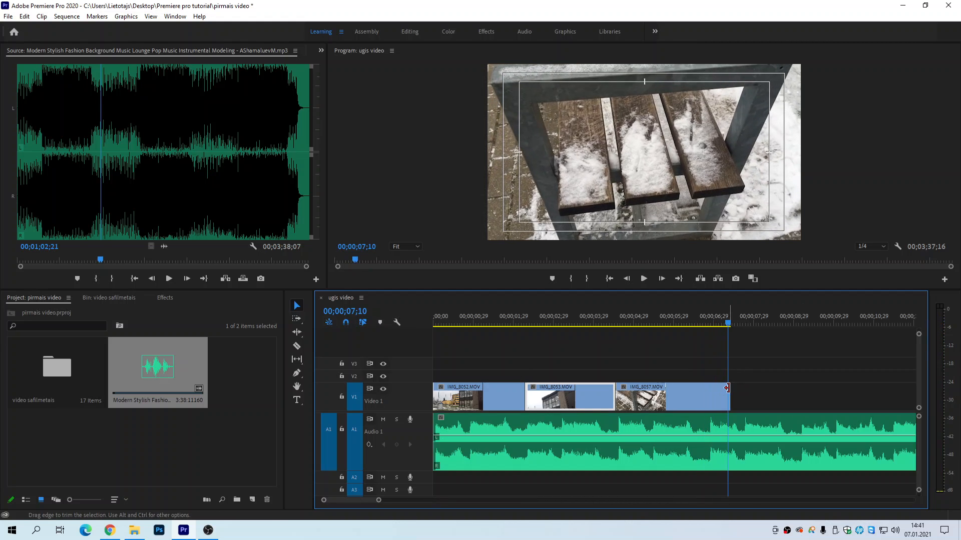
Step: Trim about half a second off the end of IMG_8057.MOV on Video 1, and load IMG_8063.MOV for source trimming
drag(729, 397, 707, 390)
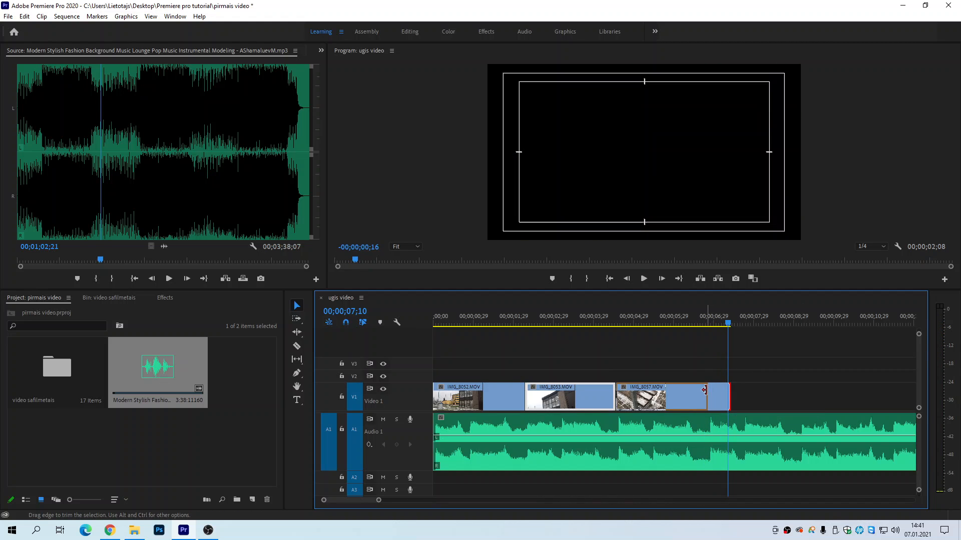
double_click(60, 370)
scroll(149, 434, down, 2)
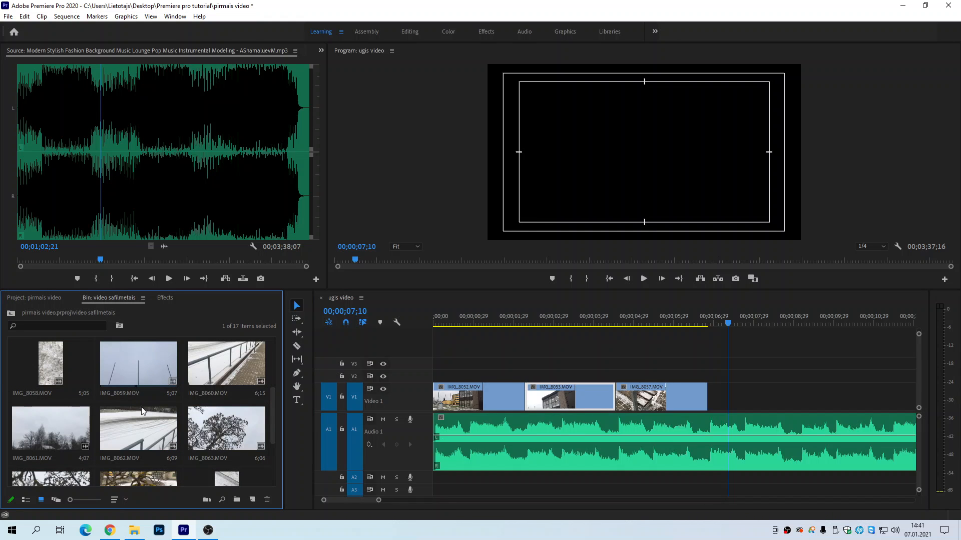
double_click(213, 424)
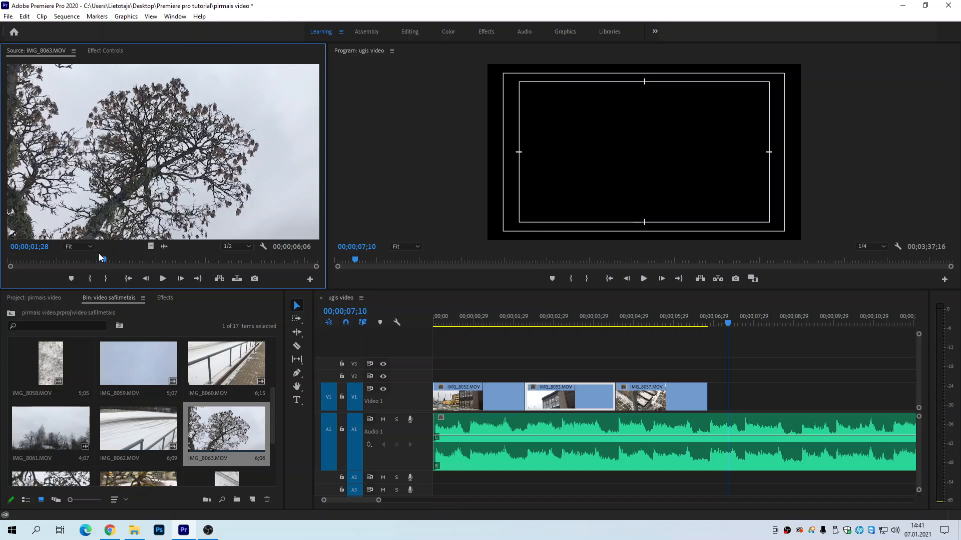
Step: Mark IMG_8063.MOV from 00;00;02;26 to 00;00;04;22 and place only its video directly after IMG_8057.MOV on Video 1
drag(104, 263, 245, 266)
click(91, 280)
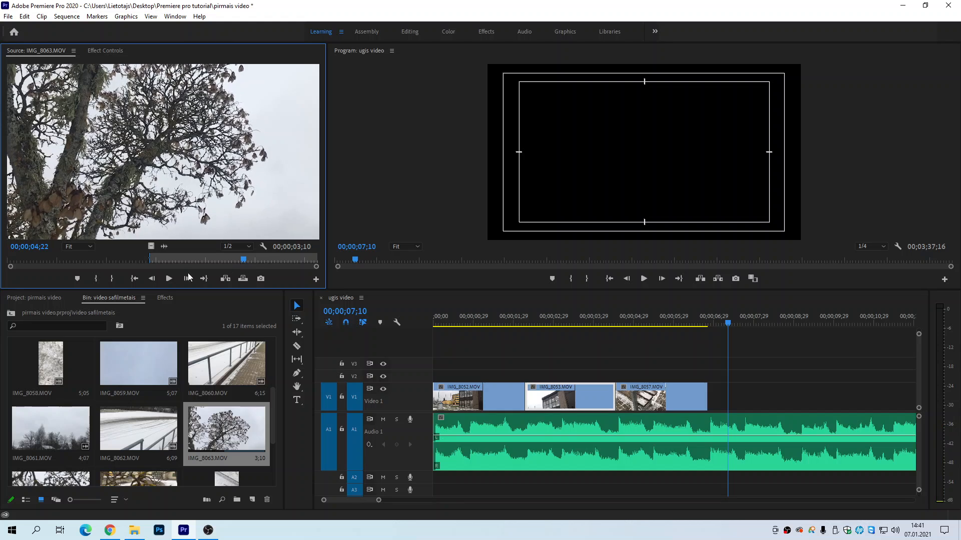
click(111, 279)
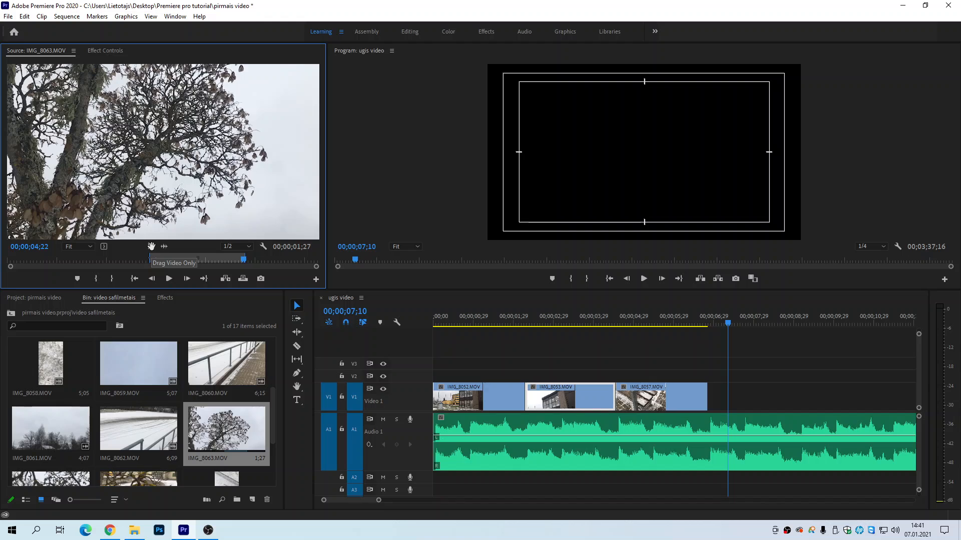
drag(156, 247, 189, 163)
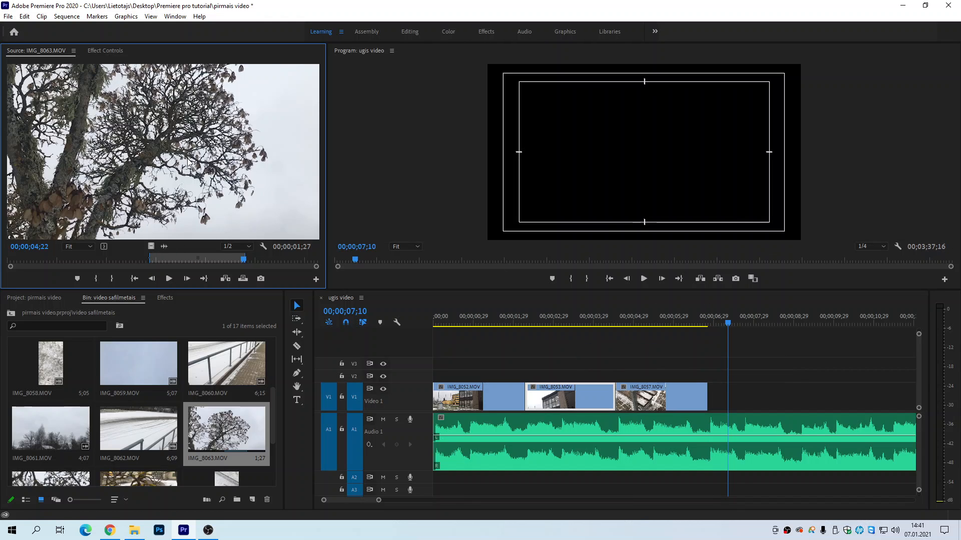
click(150, 260)
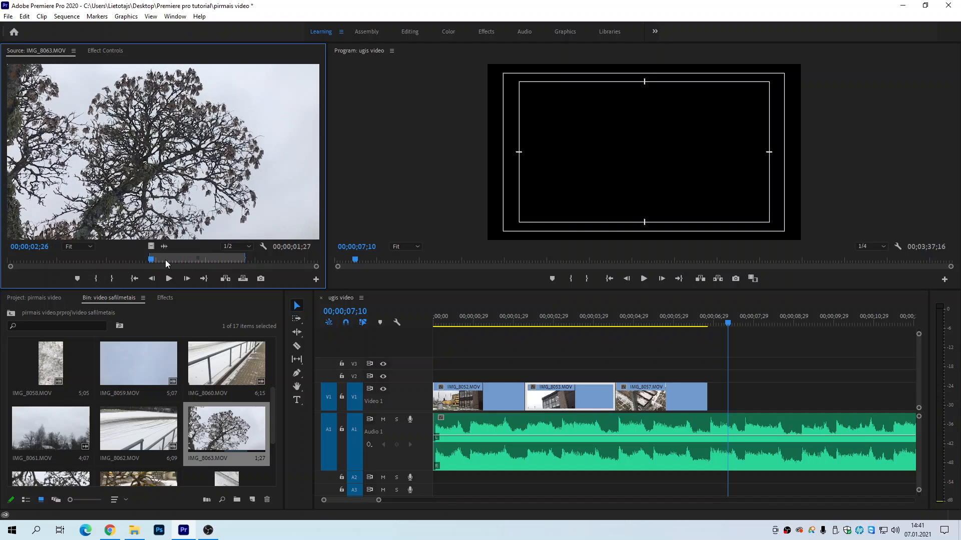
drag(152, 259, 247, 266)
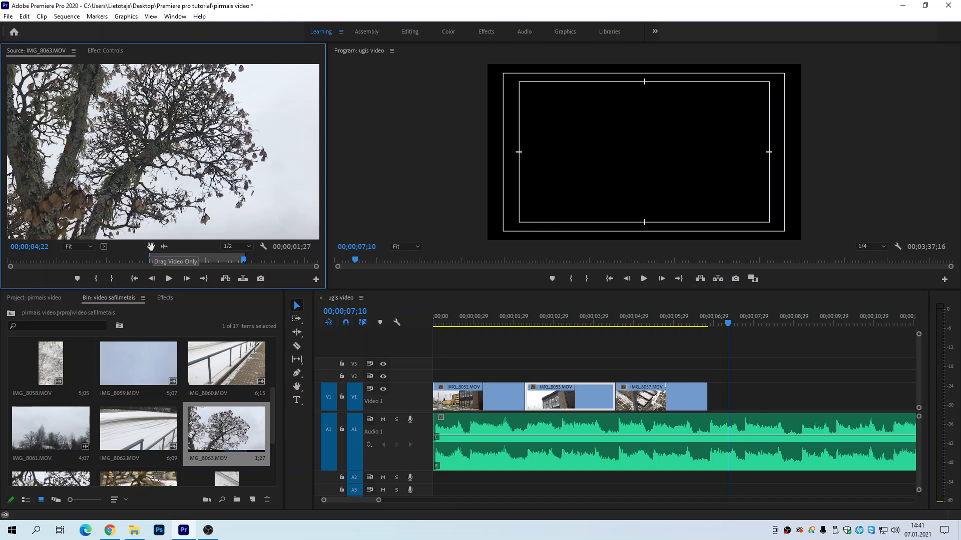
drag(151, 246, 690, 343)
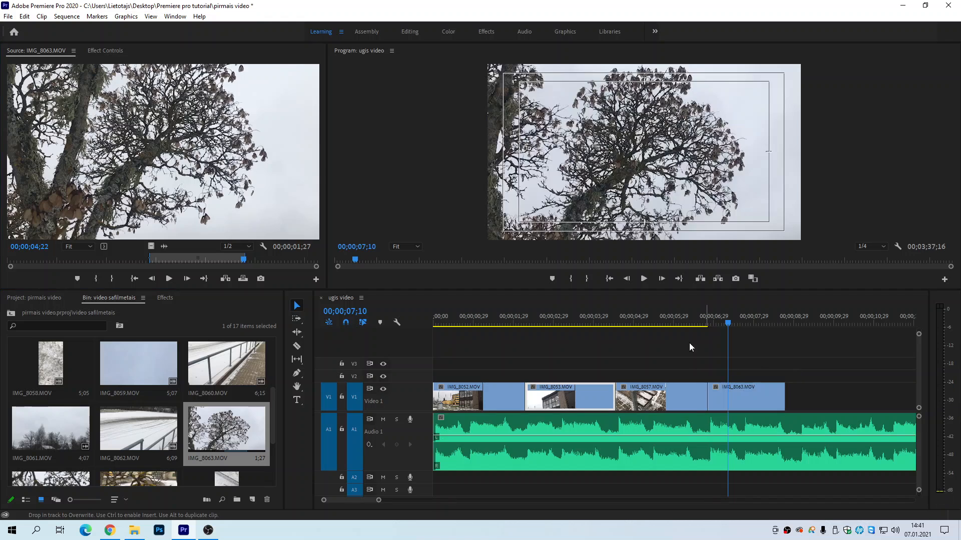
Step: Play the new clip against the music to 00;00;09;15 and extend the end of IMG_8063.MOV by about nine frames
click(669, 319)
key(space)
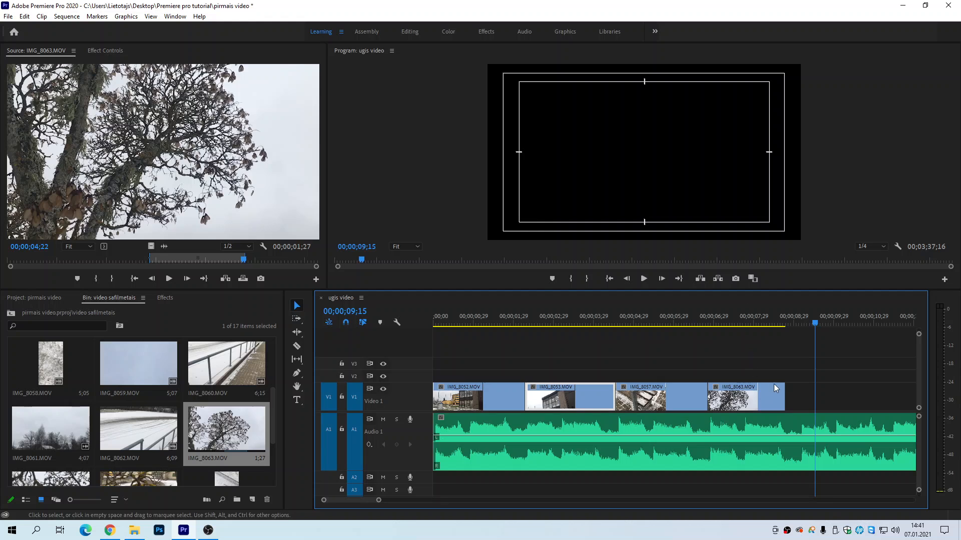
drag(779, 392, 796, 392)
drag(709, 391, 714, 391)
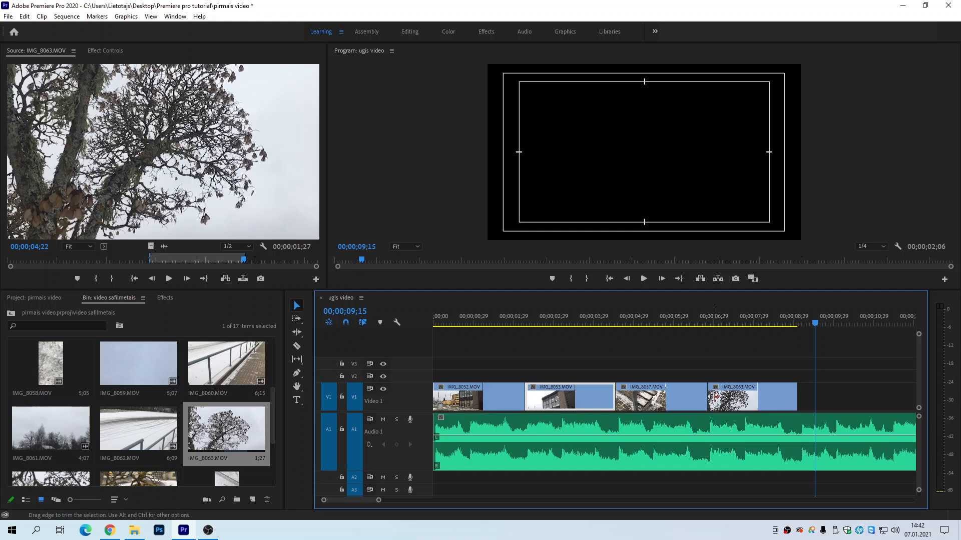
Step: Mark a 00;00;01;26 range of IMG_8060.MOV ending at 00;00;03;12 and place only its video on Video 1 beyond IMG_8063.MOV
scroll(138, 443, down, 1)
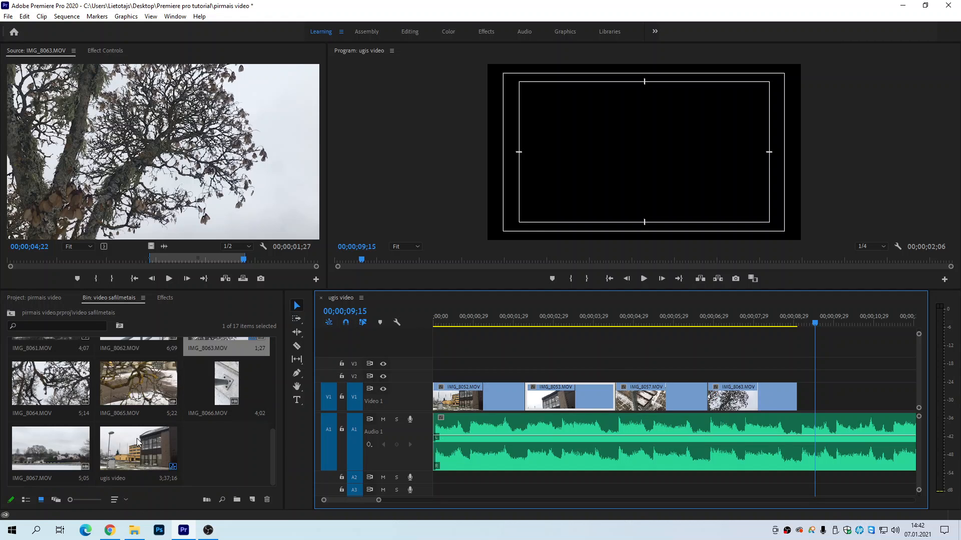
scroll(192, 424, up, 3)
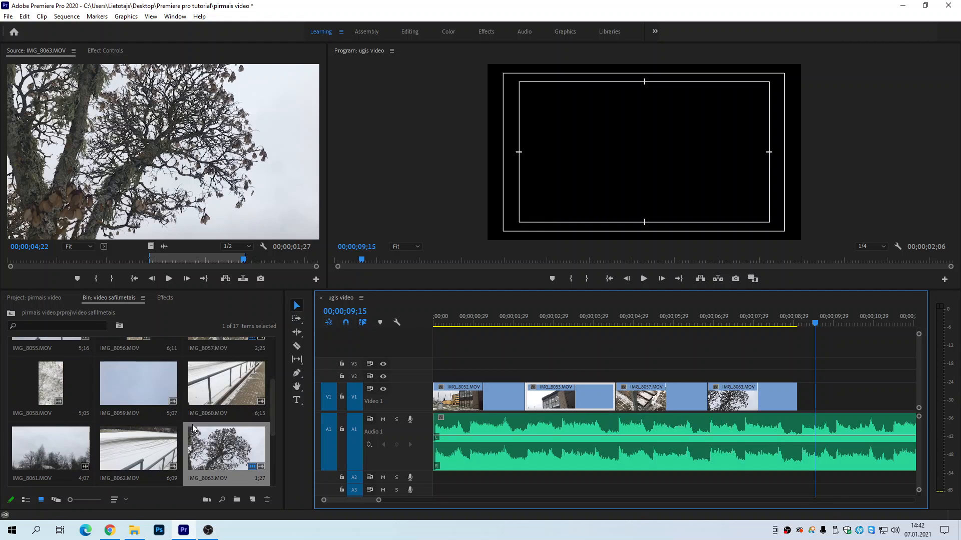
click(226, 425)
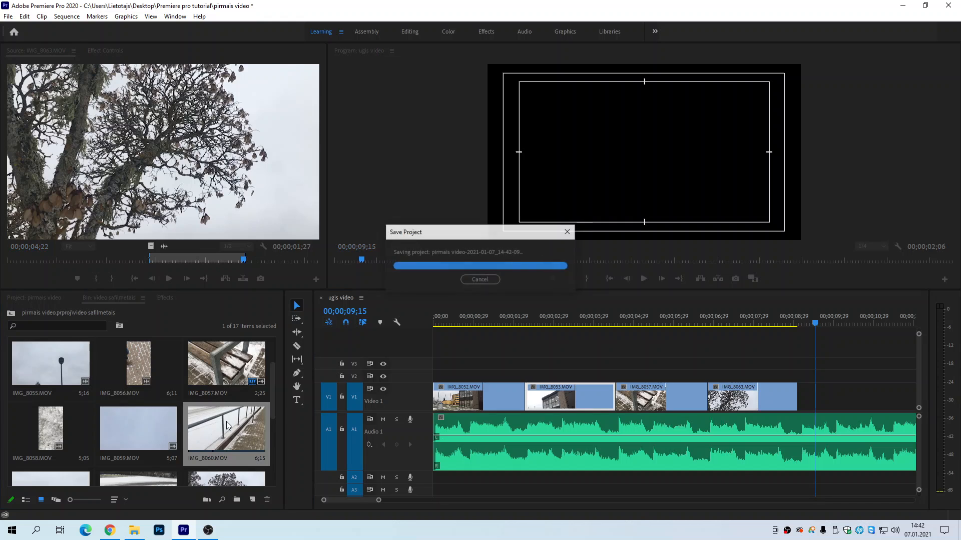
double_click(214, 419)
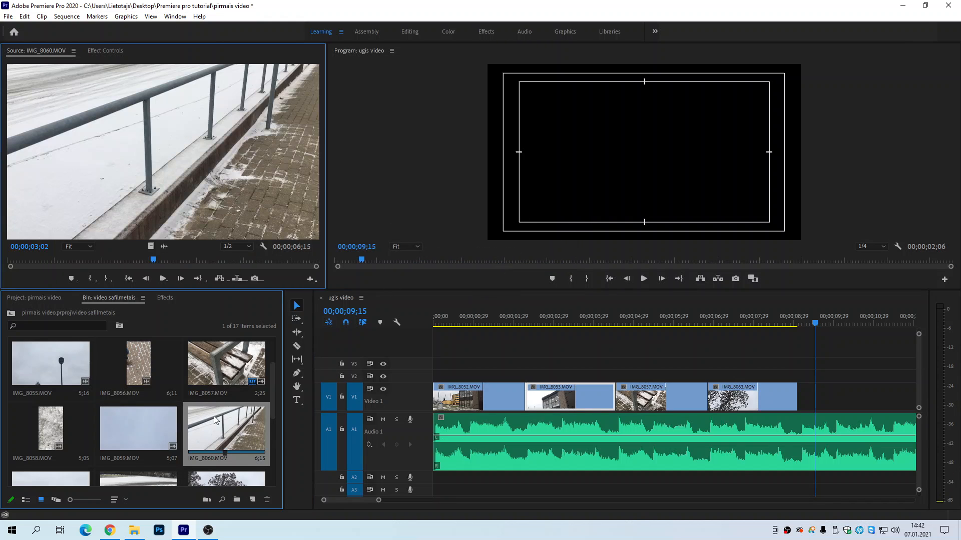
mouse_move(155, 261)
mouse_down()
mouse_move(73, 266)
mouse_move(172, 264)
mouse_up()
click(88, 280)
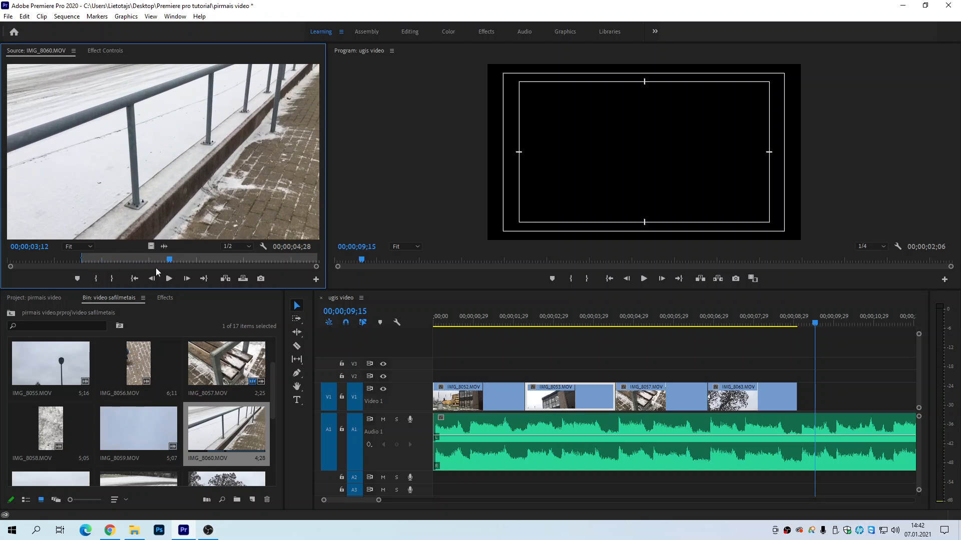
click(112, 278)
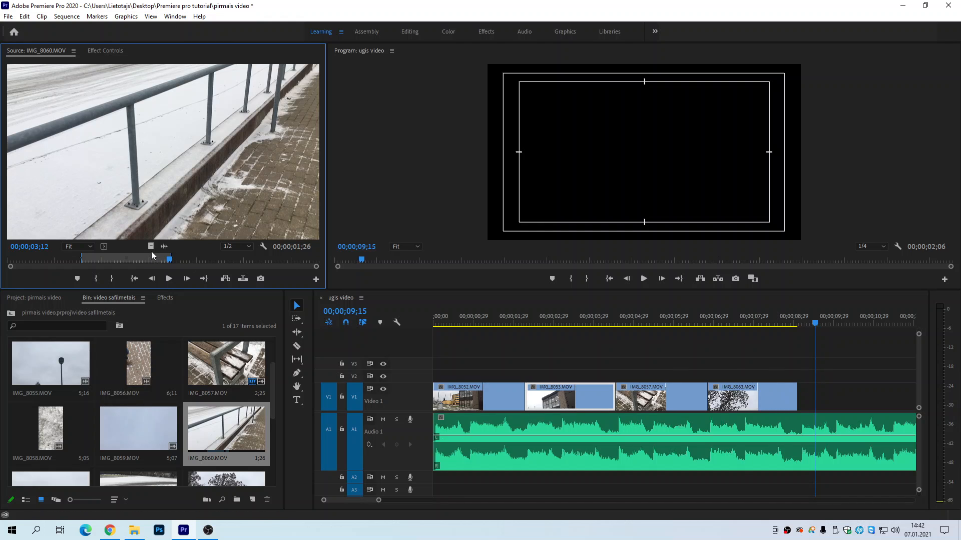
drag(151, 247, 827, 394)
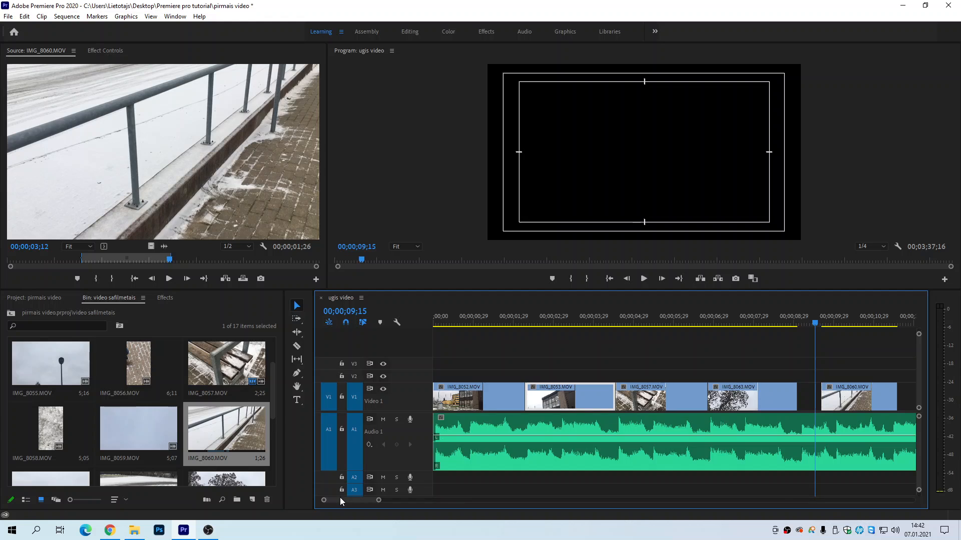
Step: Extend the end of IMG_8060.MOV by about 0.6 seconds and move the clip earlier to meet IMG_8063.MOV
drag(341, 497, 343, 497)
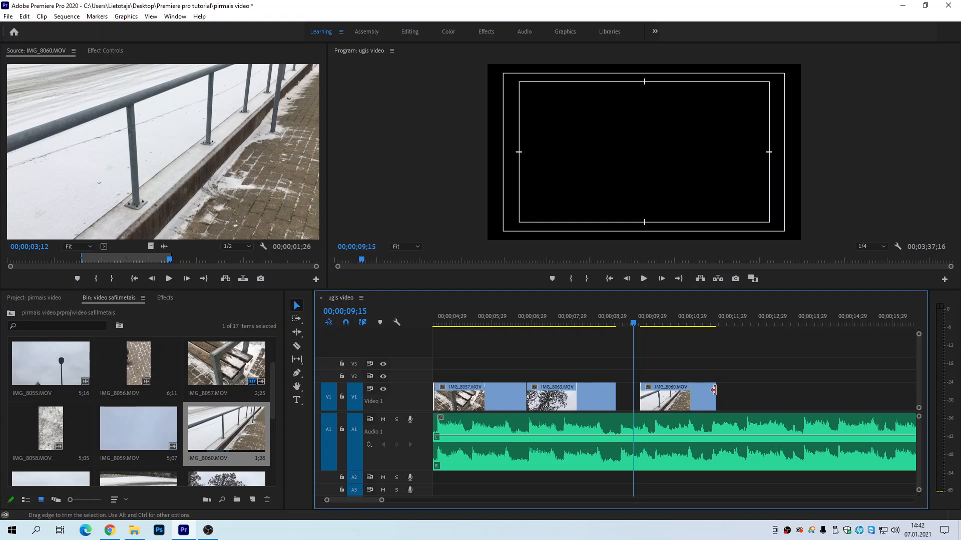
drag(714, 390, 739, 391)
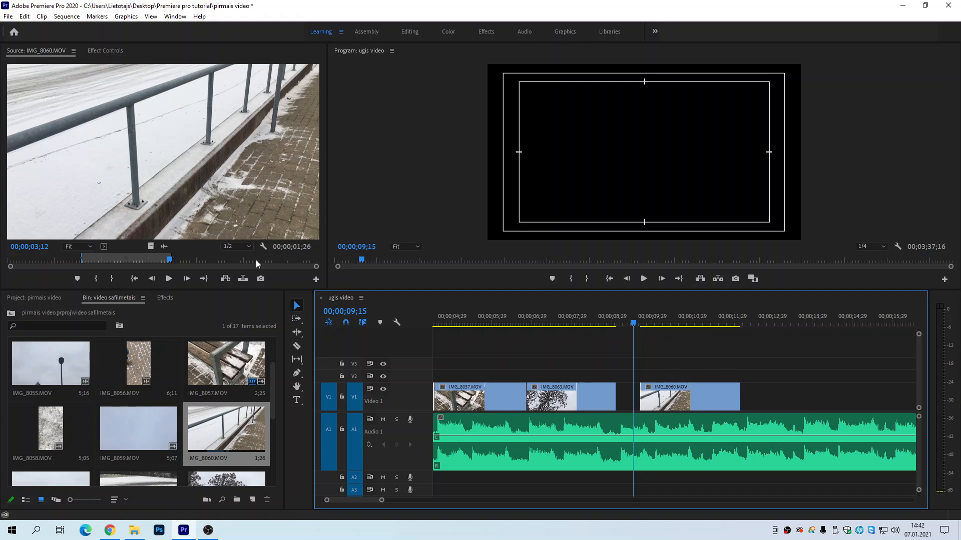
click(671, 405)
drag(670, 405, 647, 406)
Step: Play the sequence from 00;00;08;17 to 00;00;12;08 and trim a few frames off the end of IMG_8060.MOV
click(596, 321)
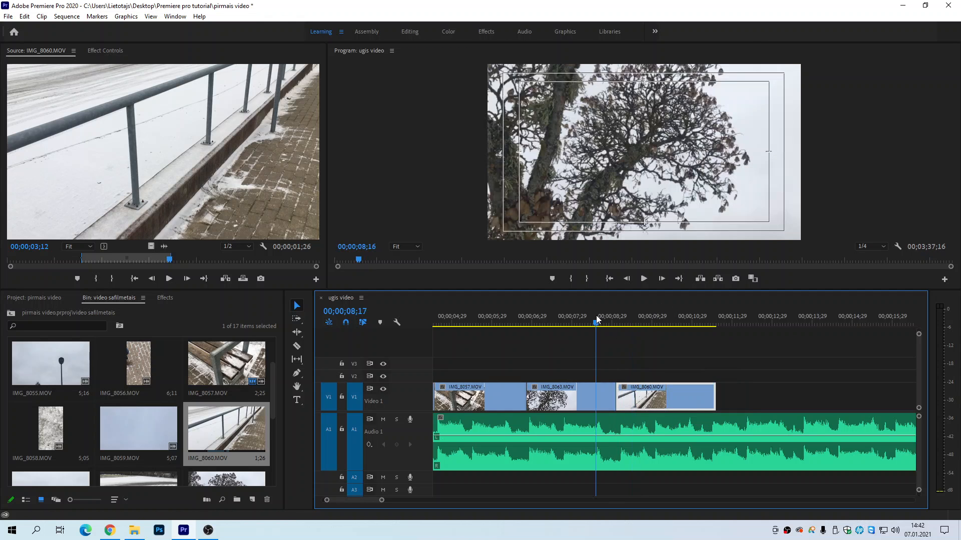
key(space)
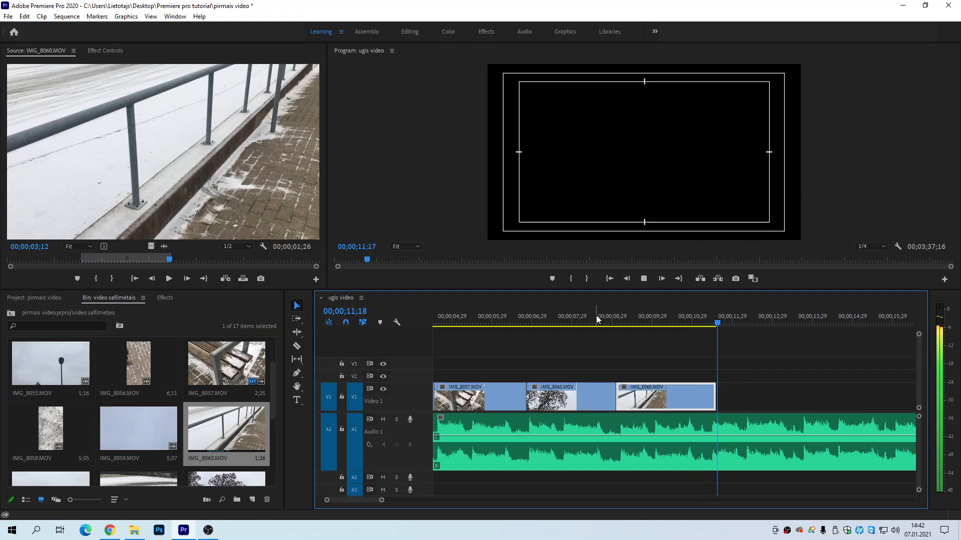
key(space)
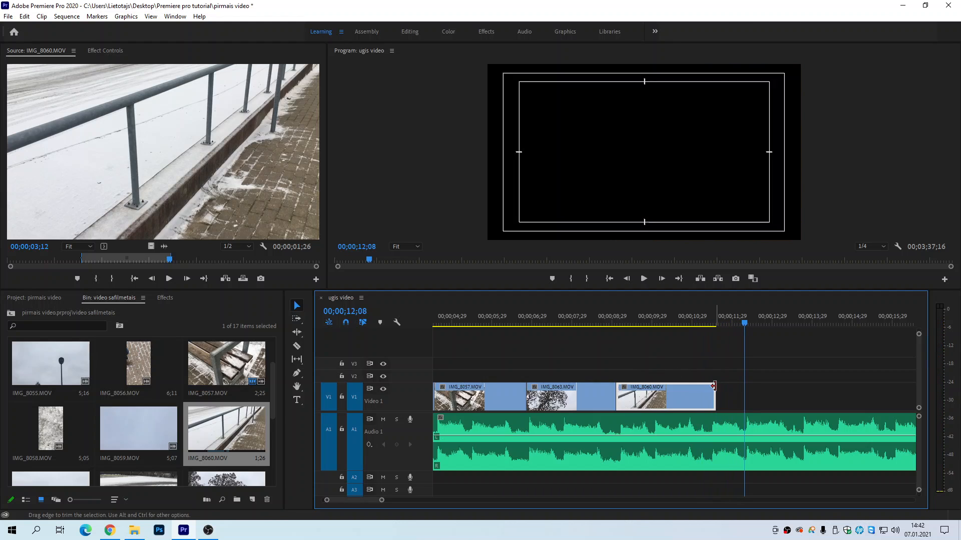
drag(711, 392, 709, 391)
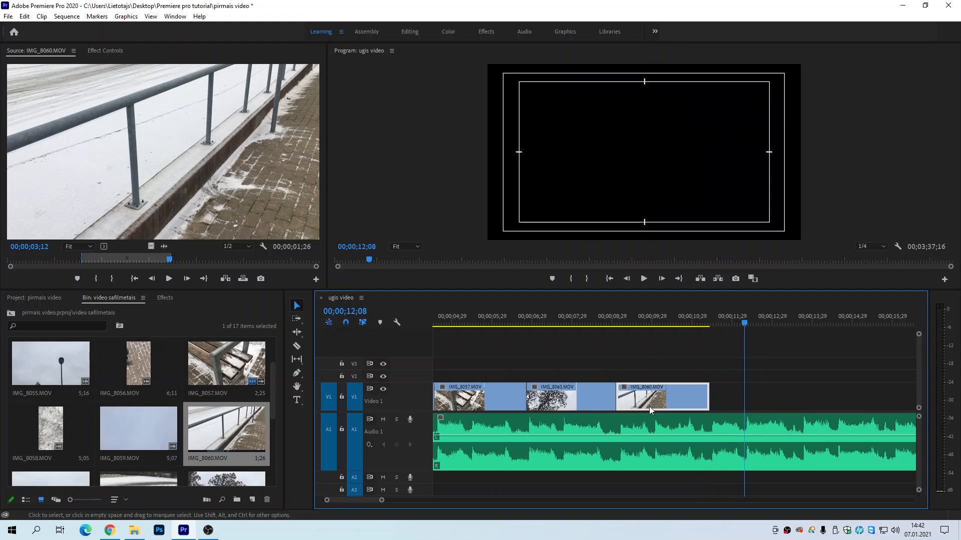
Step: Append a video-only range of IMG_8055.MOV ending at 00;00;03;02 after IMG_8060.MOV, and extend its end by about 0.7 seconds
scroll(137, 430, down, 2)
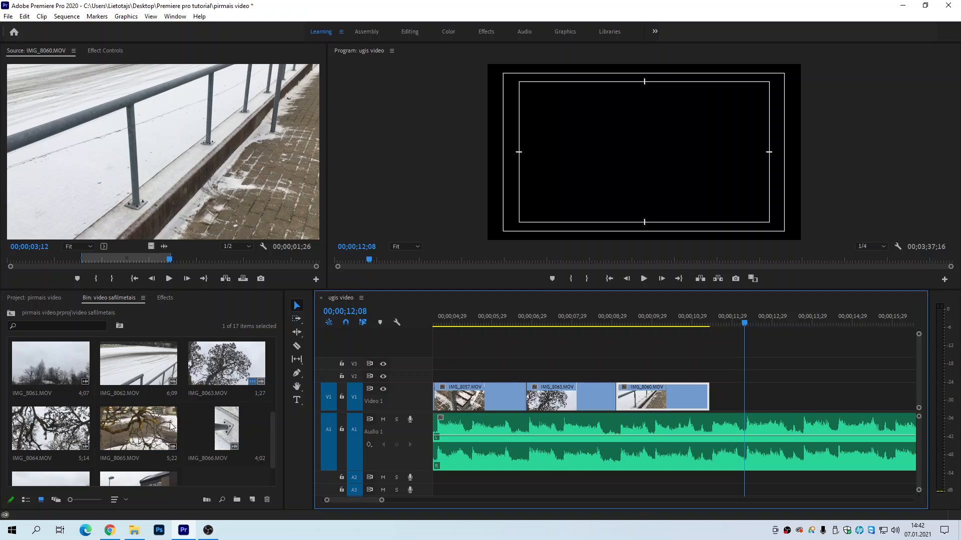
scroll(110, 431, down, 1)
scroll(62, 430, up, 4)
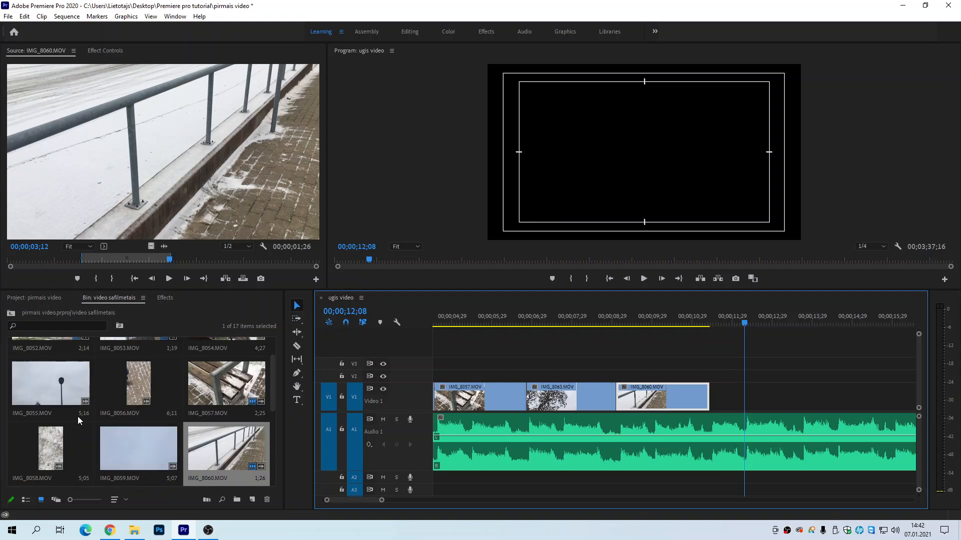
double_click(47, 379)
drag(61, 263, 706, 390)
click(90, 279)
click(112, 279)
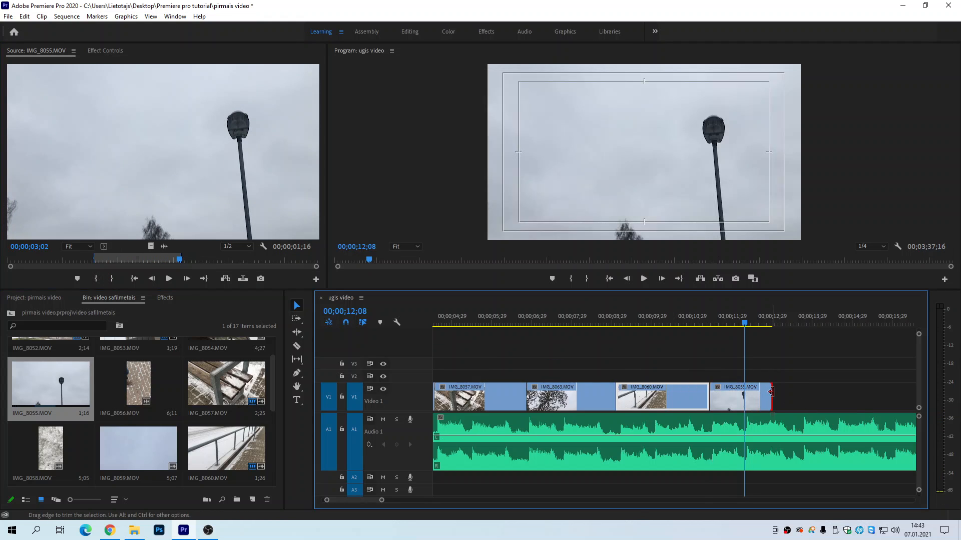
drag(770, 397, 800, 397)
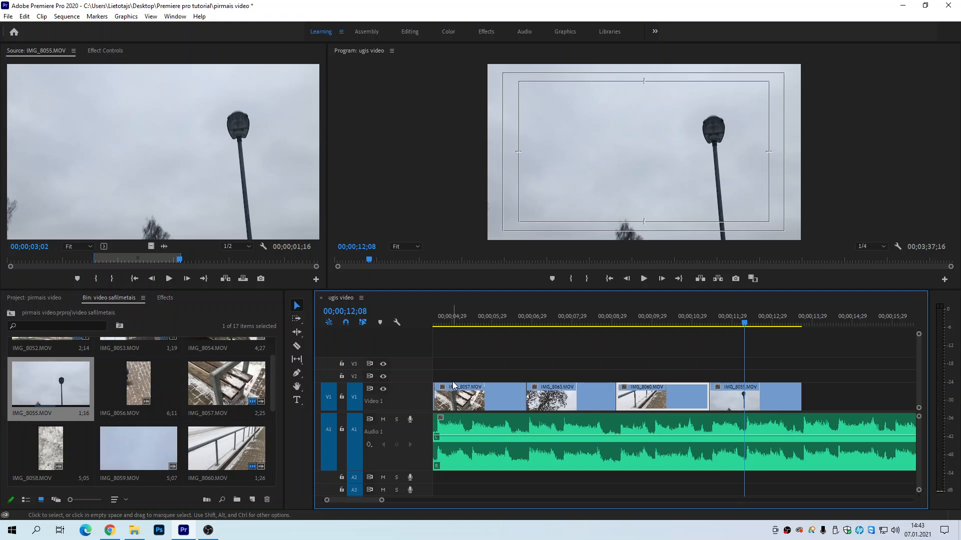
Step: Roughly shorten the background music on Audio 1 to 00;00;19;28 by trimming its end
scroll(453, 385, down, 6)
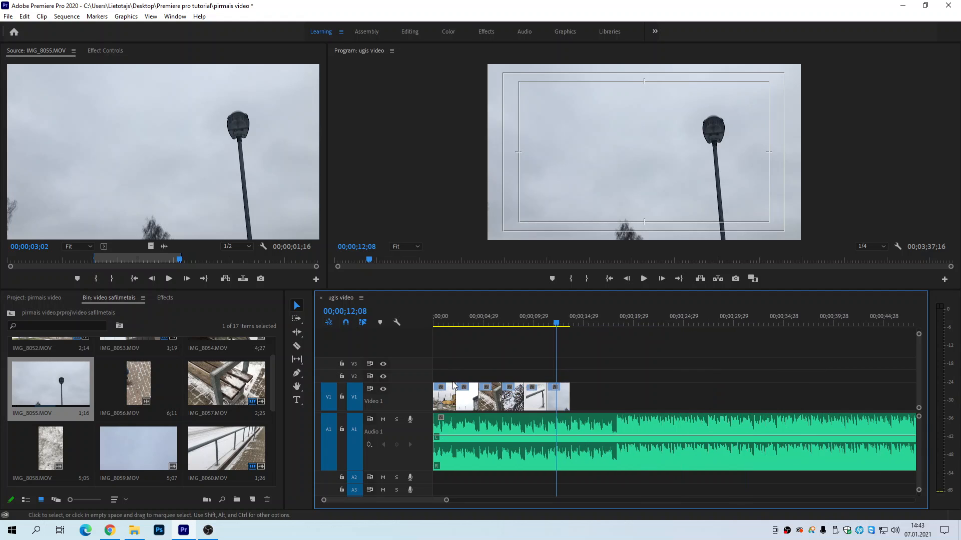
scroll(453, 383, down, 4)
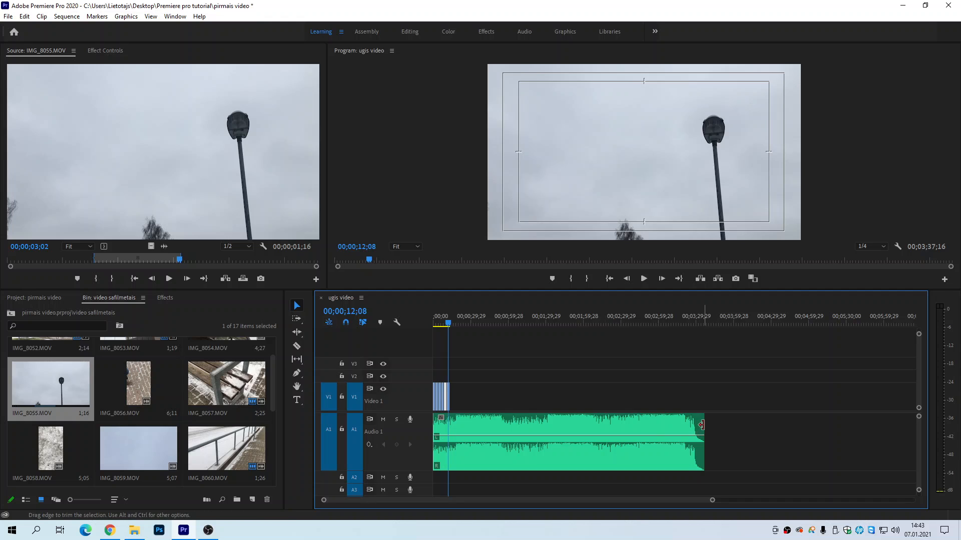
drag(703, 424, 457, 414)
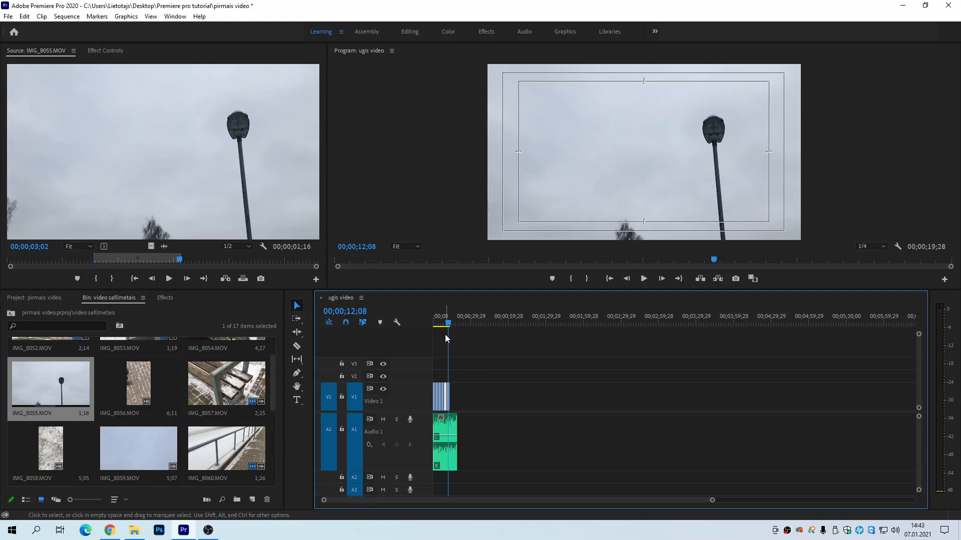
Step: Trim the end of the background music to align with the end of IMG_8055.MOV, at 00;00;13;21
key(equal)
key(equal)
key(equal)
key(equal)
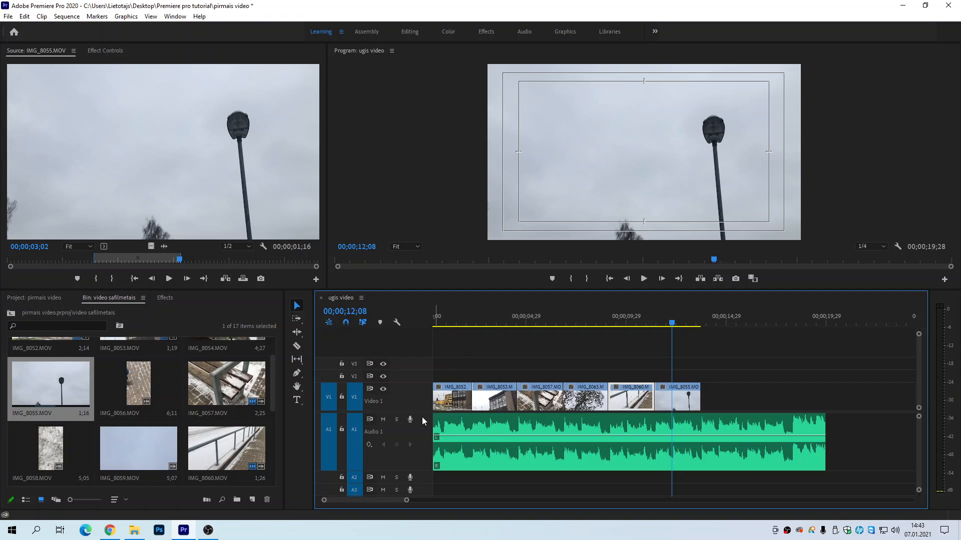
drag(377, 500, 525, 499)
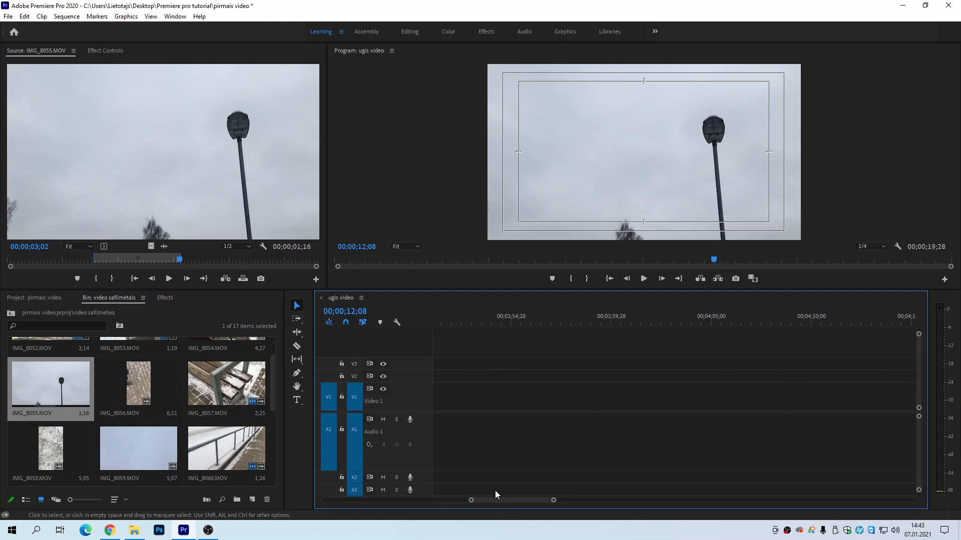
drag(509, 502, 340, 496)
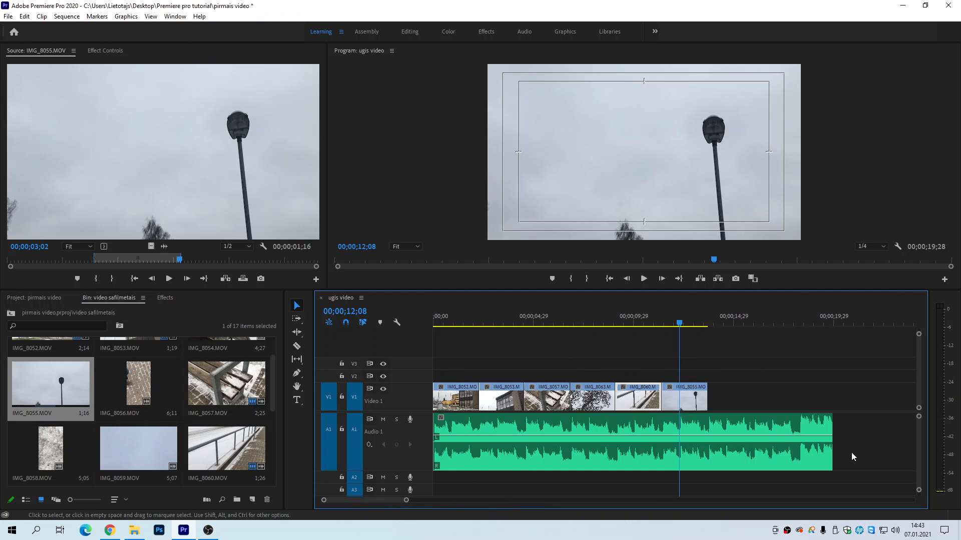
drag(829, 421, 707, 420)
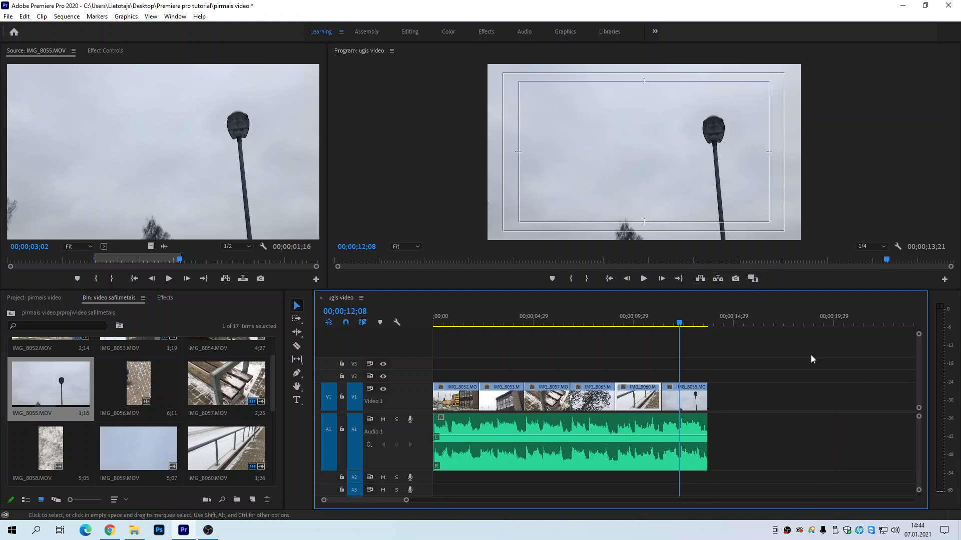
Step: Play the sequence from 00;00;11;11 through to its end
drag(679, 323, 661, 326)
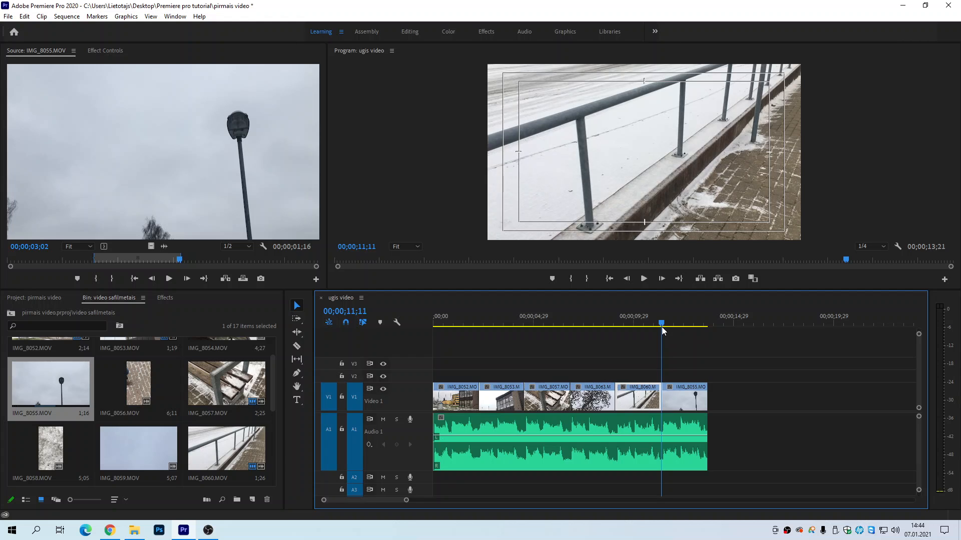
key(space)
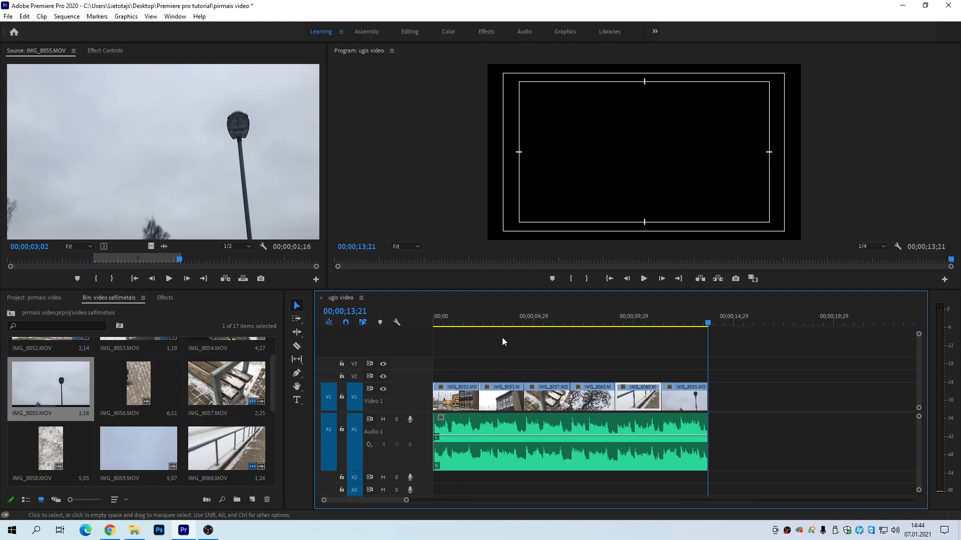
Step: Show the Crossfade group of audio transitions in the effects library
click(165, 298)
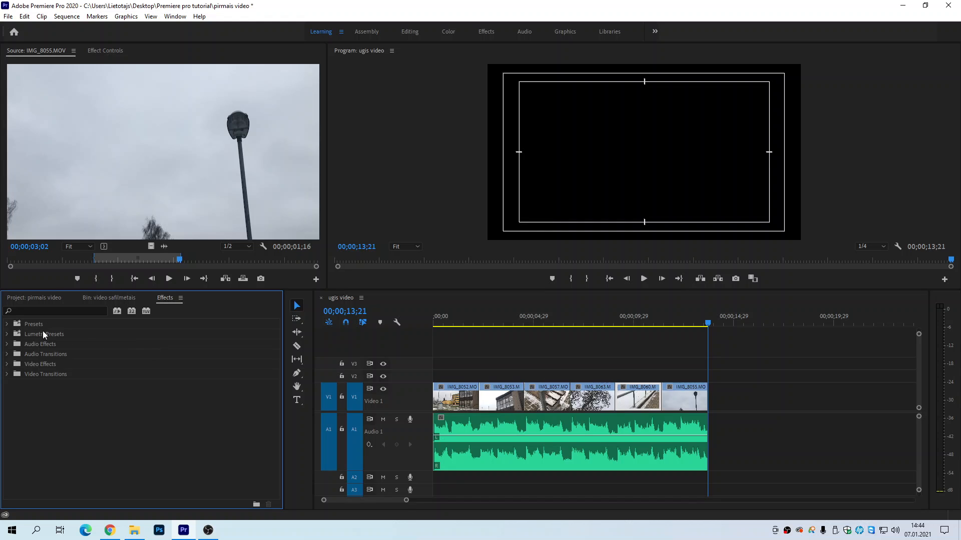
click(54, 355)
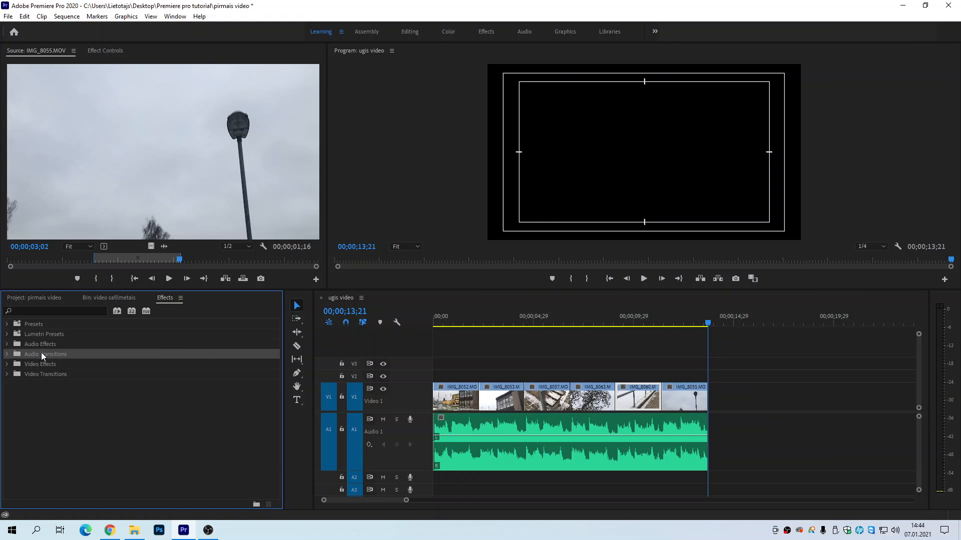
click(7, 355)
click(13, 365)
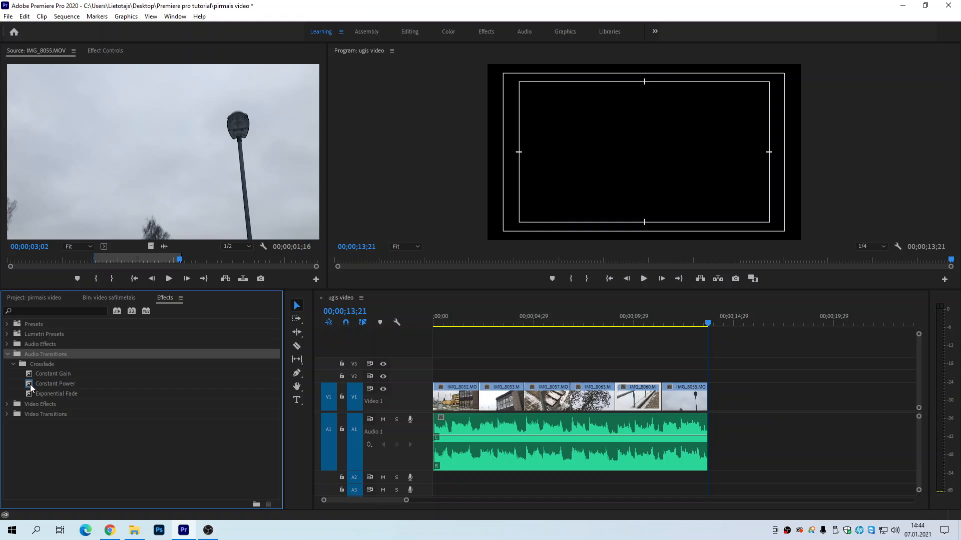
Step: Apply the Constant Power transition to the start of the background music and play the opening up to 00;00;02;12
drag(29, 382, 440, 421)
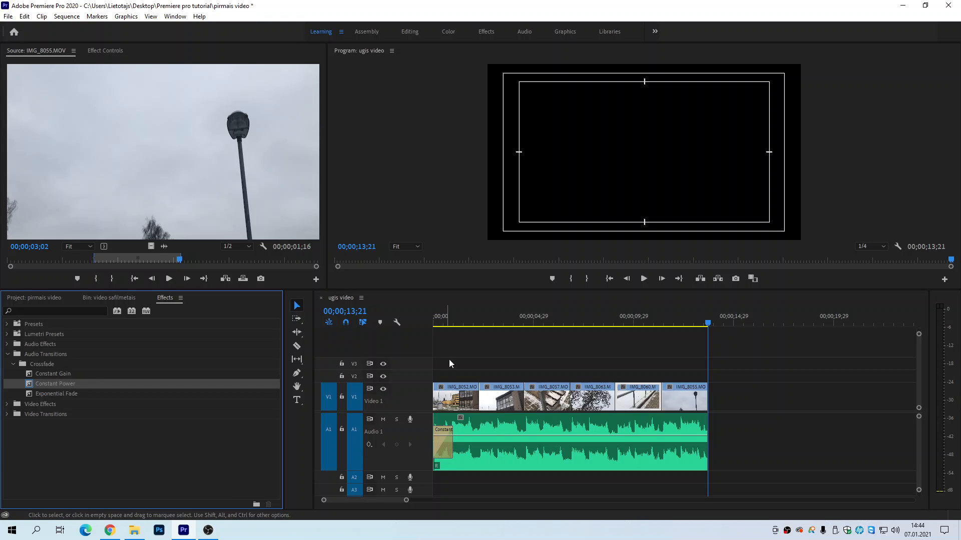
drag(451, 323, 419, 324)
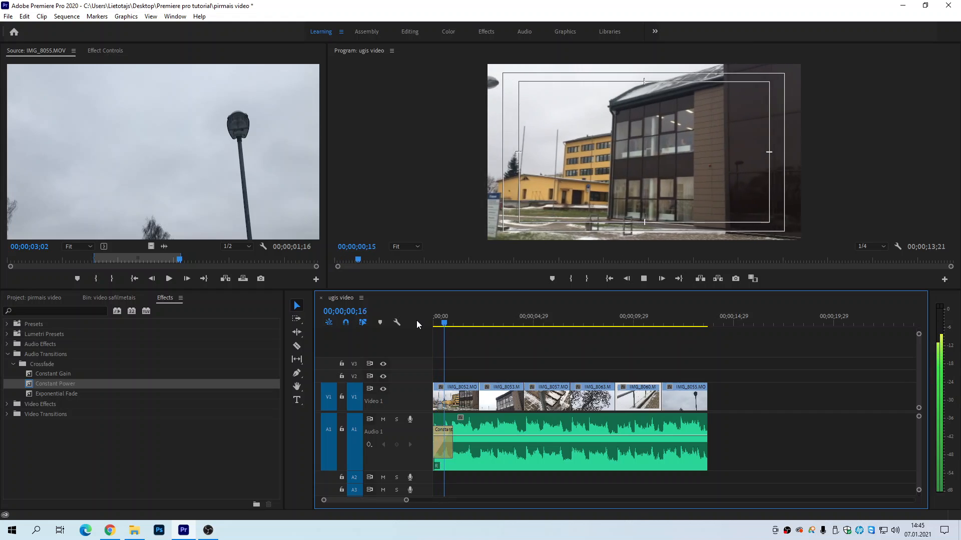
key(space)
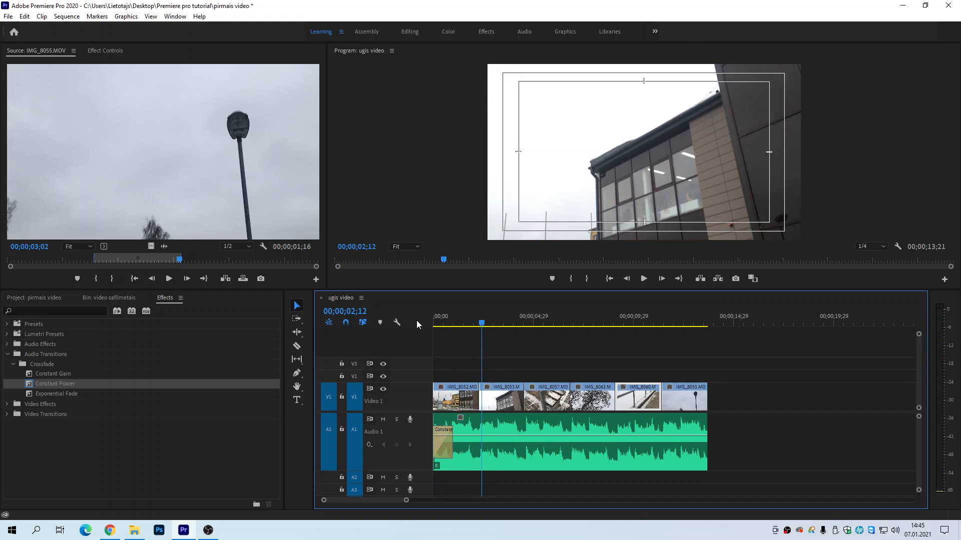
Step: Try selecting the music clip and its opening Constant Power transition separately, deleting only the transition and undoing the deletion
click(444, 450)
click(754, 416)
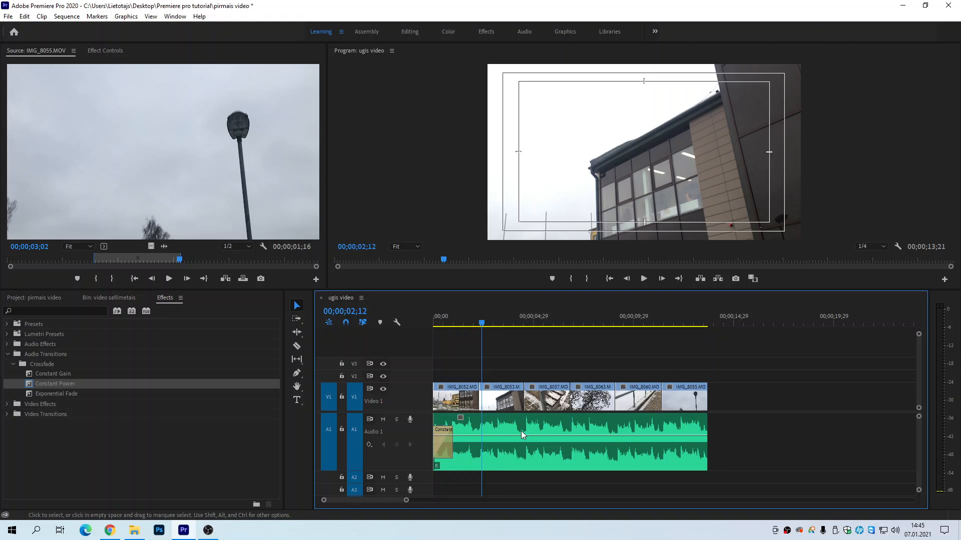
click(445, 446)
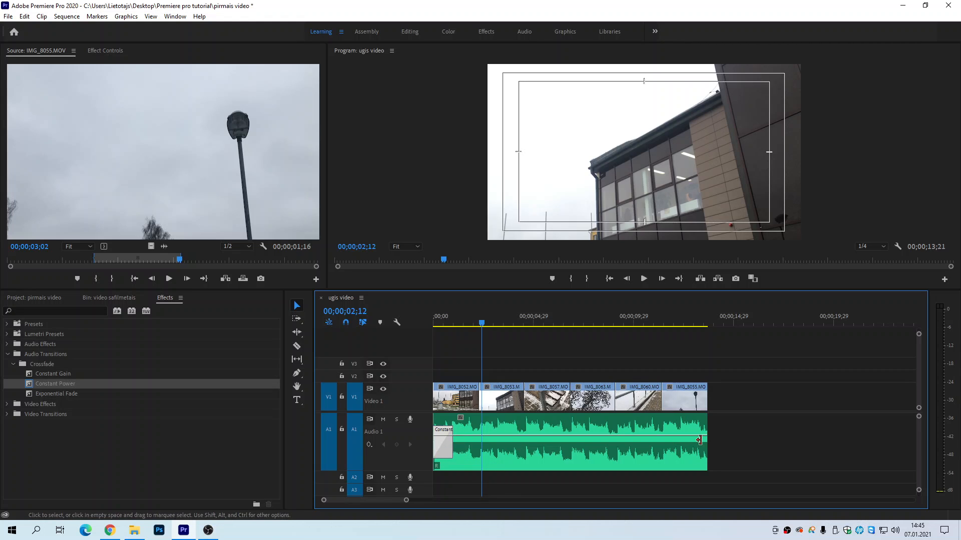
click(638, 421)
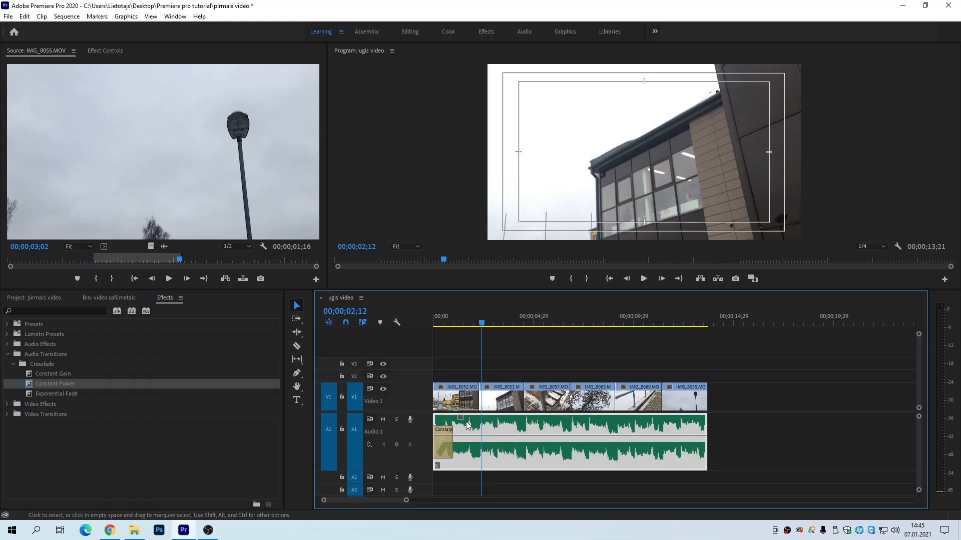
click(442, 449)
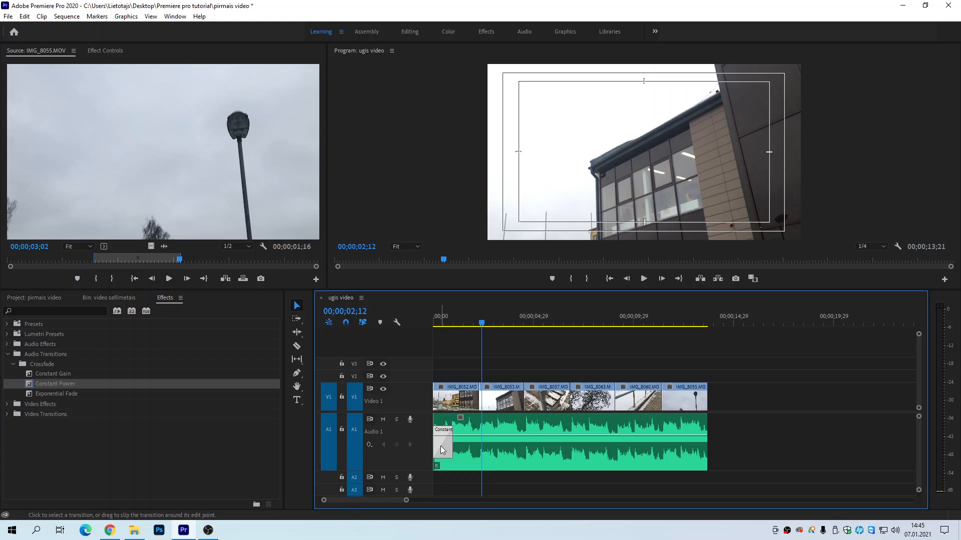
key(Delete)
key(ctrl+z)
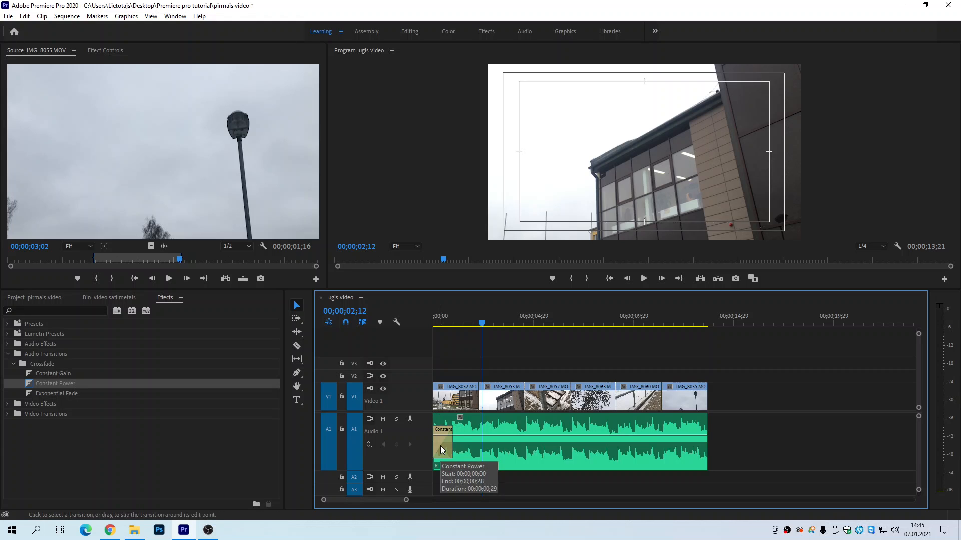
Step: Delete the whole background music clip, undo that, and delete only the Constant Power transition at its start
click(463, 429)
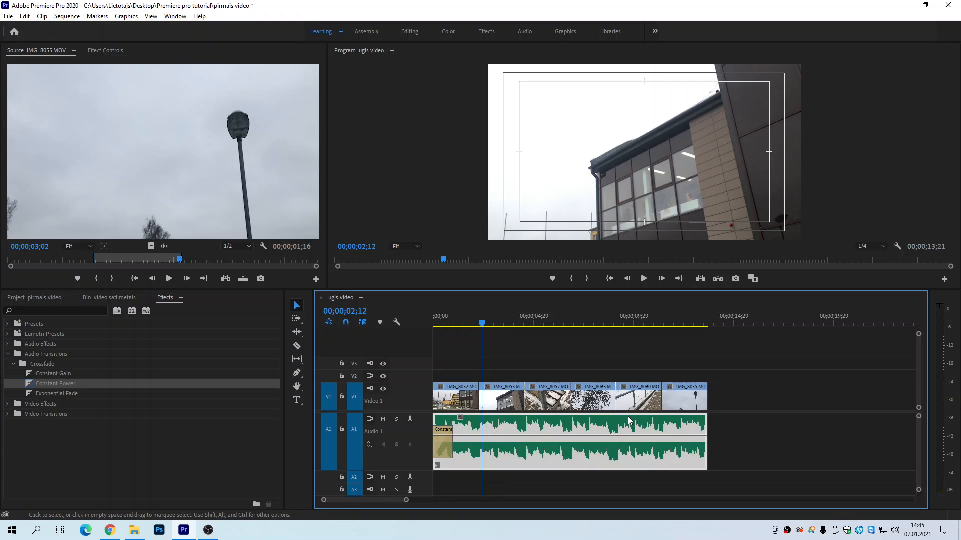
key(Delete)
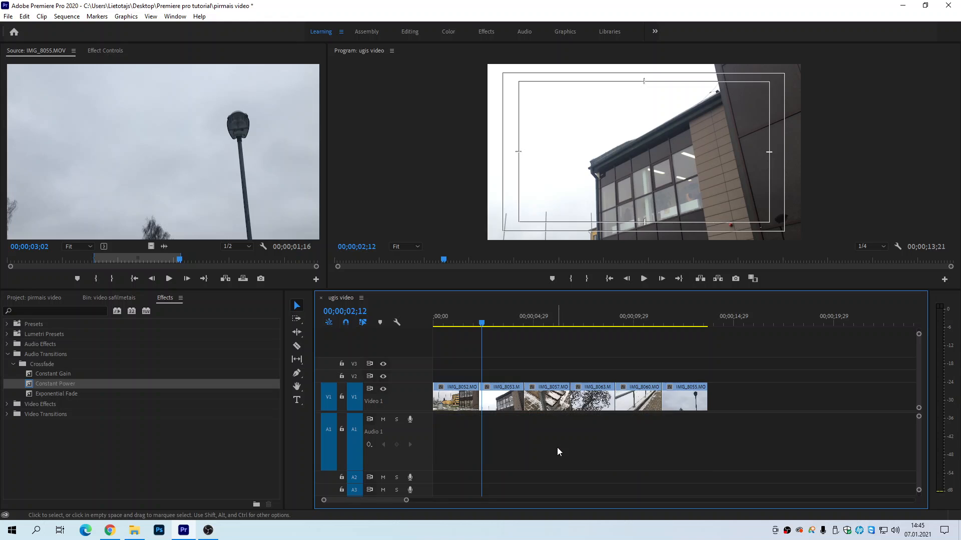
key(ctrl+z)
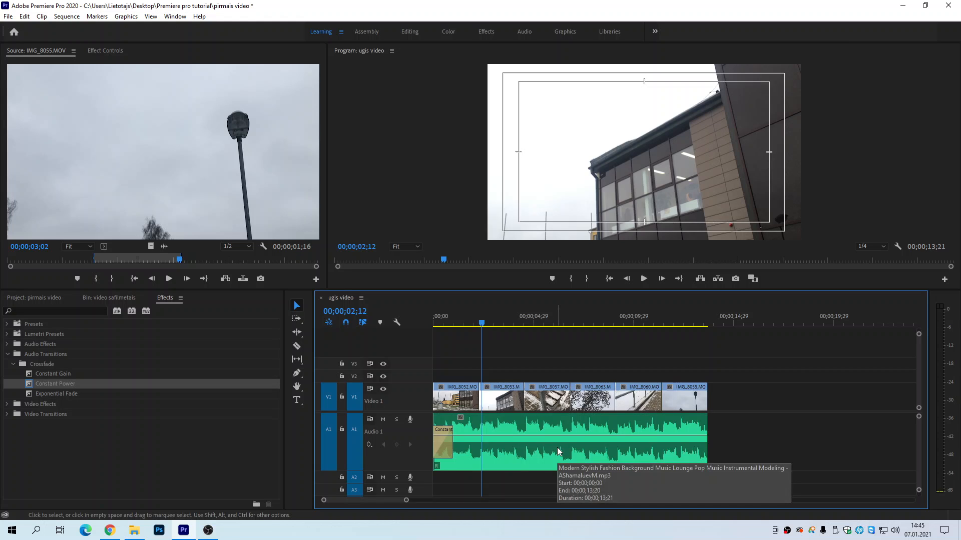
click(441, 443)
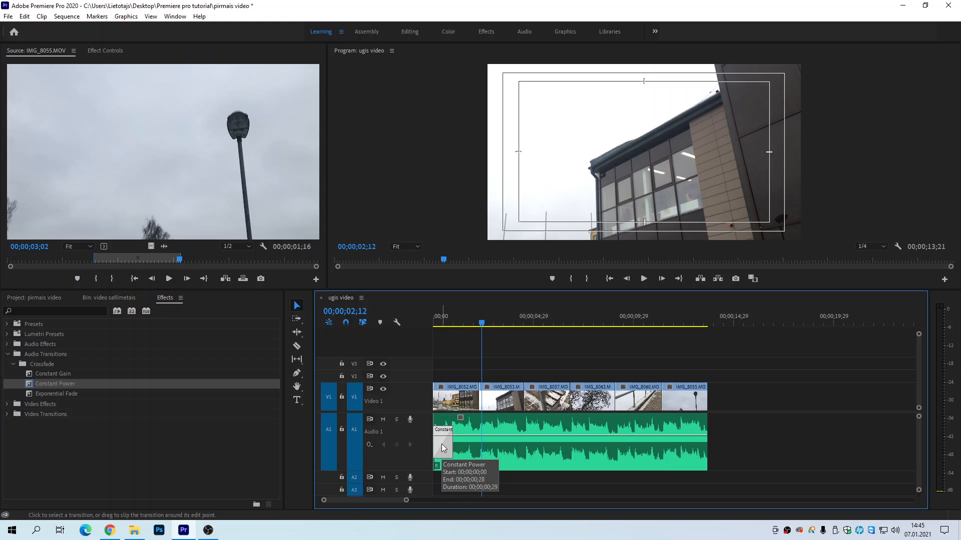
key(Delete)
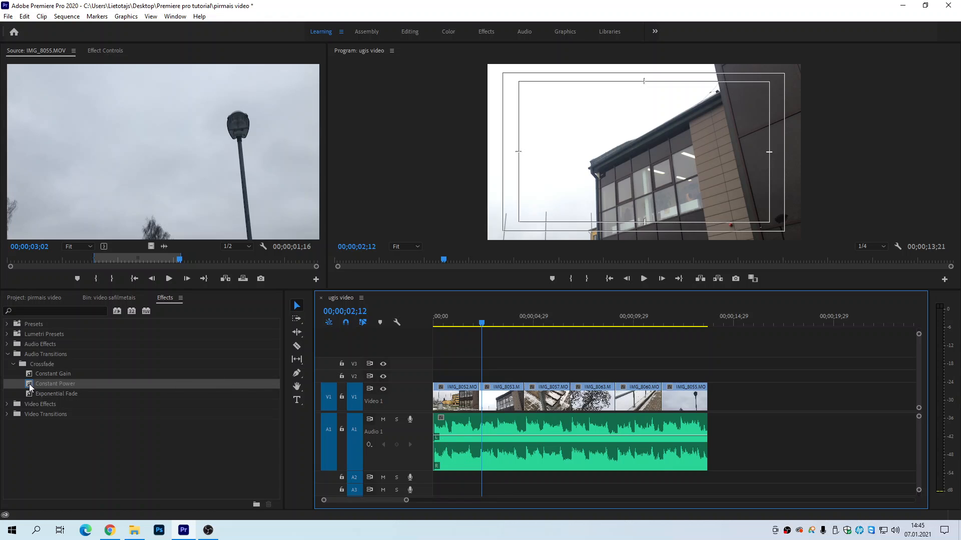
Step: Apply the Constant Power transition to the end of the background music and play the fade-out from 00;00;10;19
drag(29, 383, 704, 424)
drag(621, 326, 649, 322)
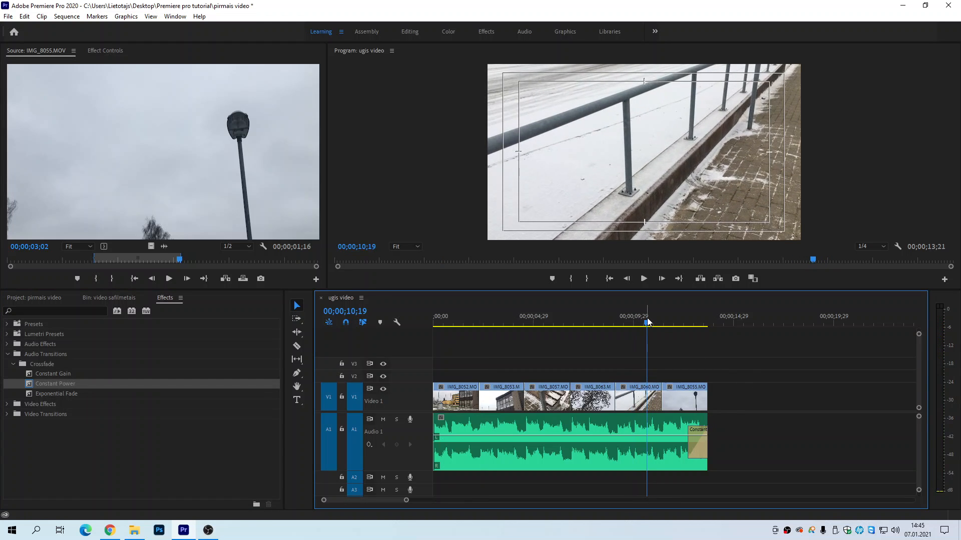
key(space)
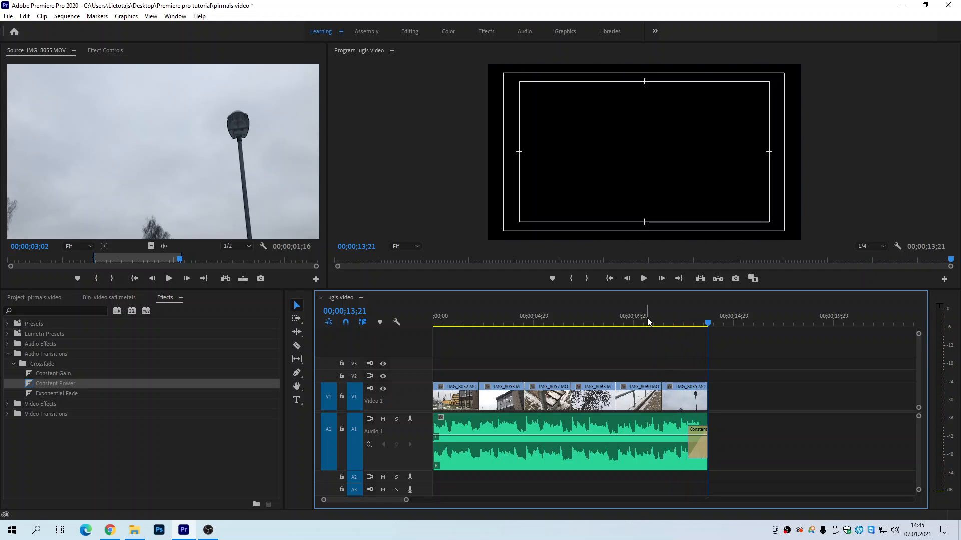
Step: Lengthen the Constant Power fade-out to about 3.6 seconds, starting under IMG_8060.MOV, and play the ending
click(694, 450)
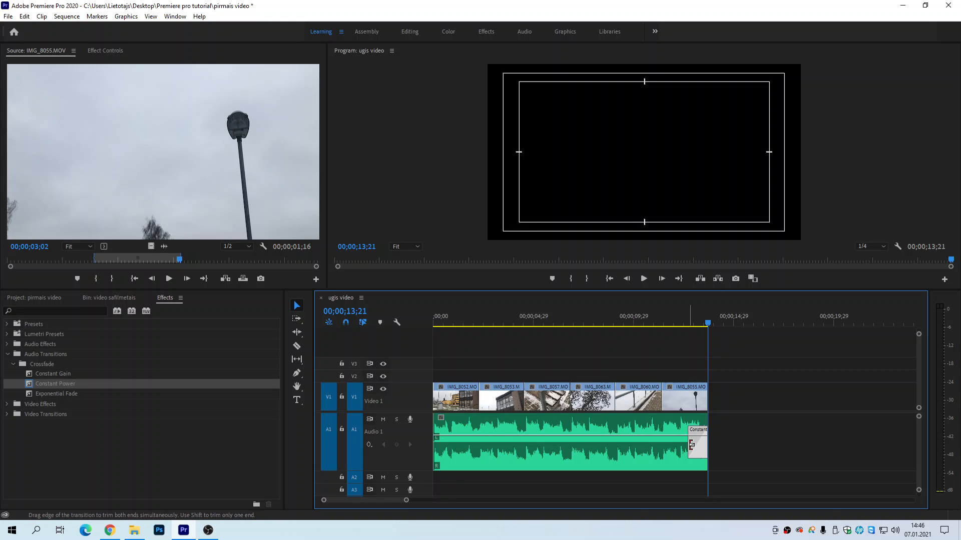
drag(691, 444, 633, 445)
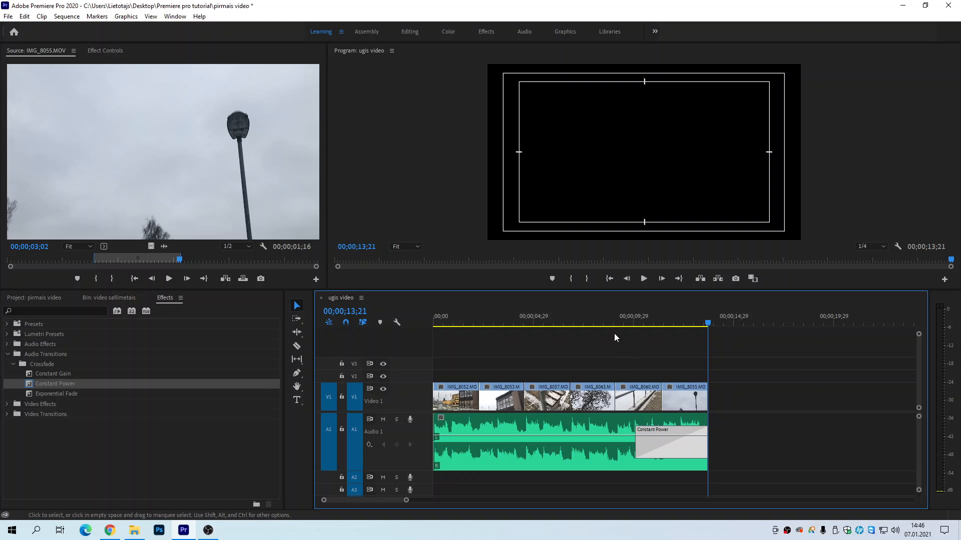
drag(602, 317, 594, 320)
key(space)
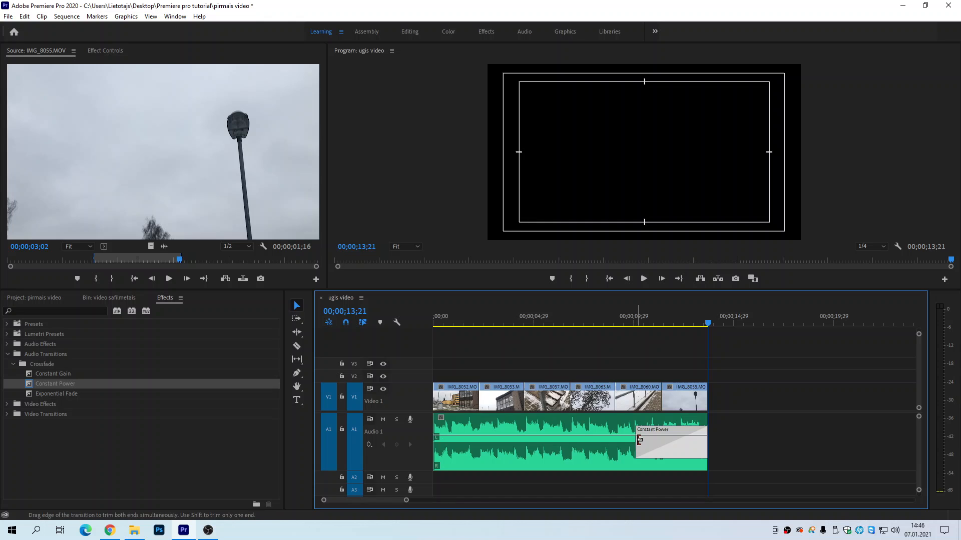
Step: Shorten the Constant Power fade-out to about 1.7 seconds, within the span of IMG_8055.MOV, and play the ending
drag(637, 440, 677, 440)
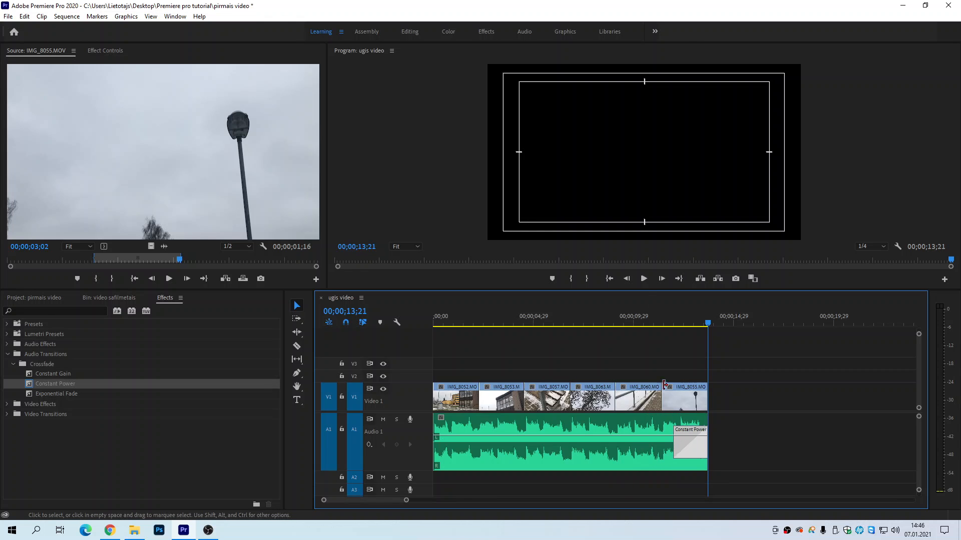
click(663, 323)
key(space)
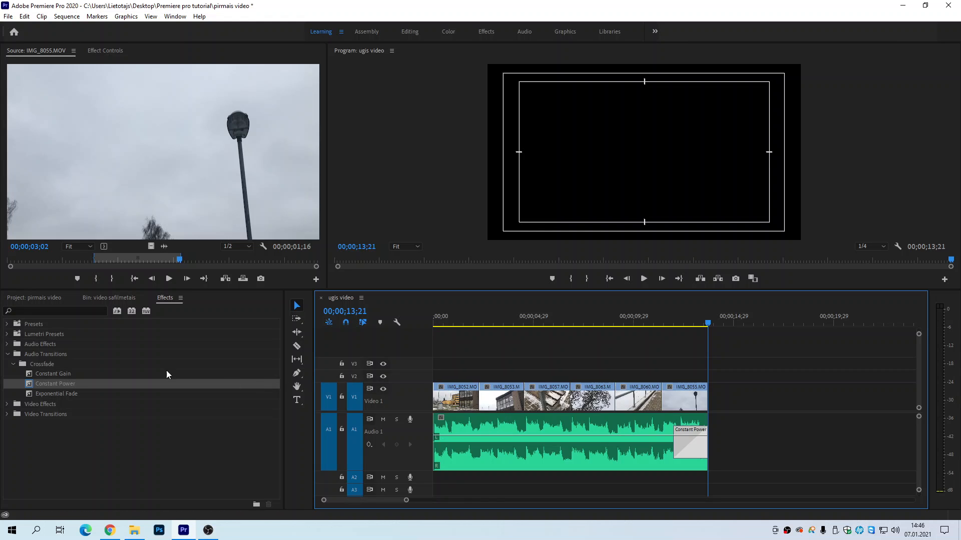
Step: Apply the Cross Dissolve video transition to the start of IMG_8052.MOV on Video 1
click(8, 354)
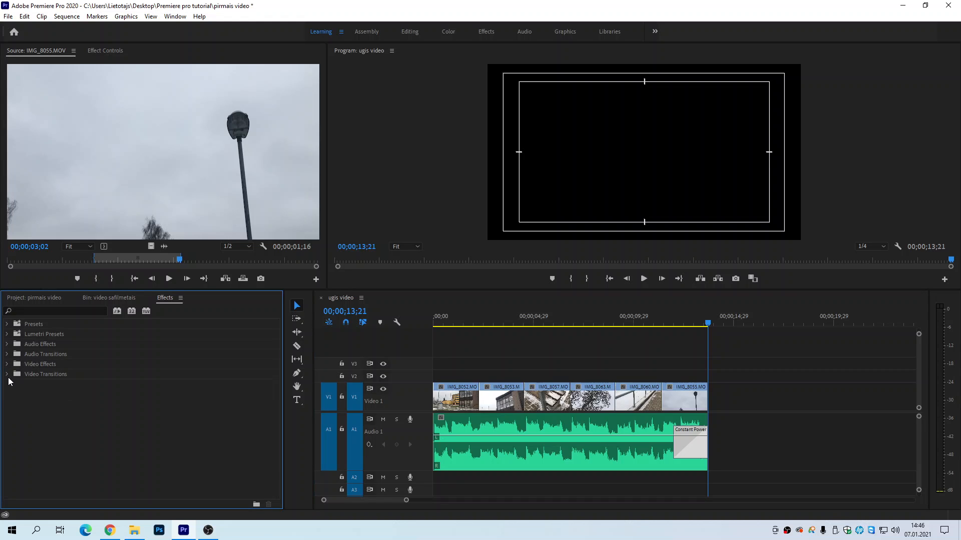
click(26, 375)
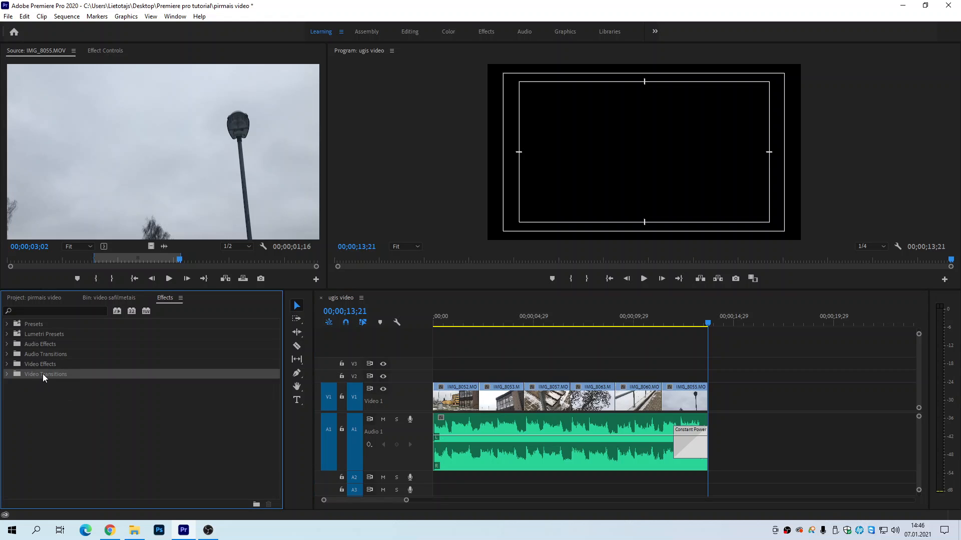
click(7, 375)
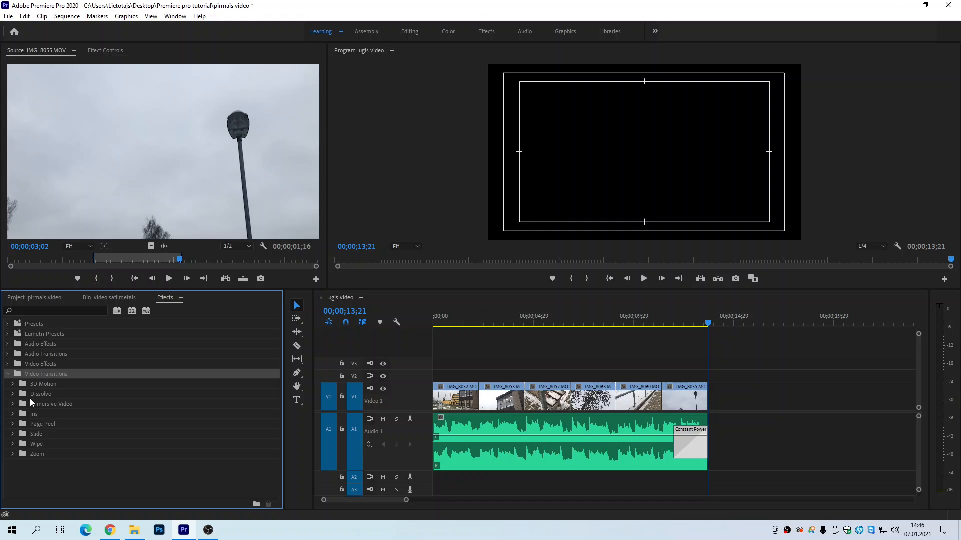
click(34, 394)
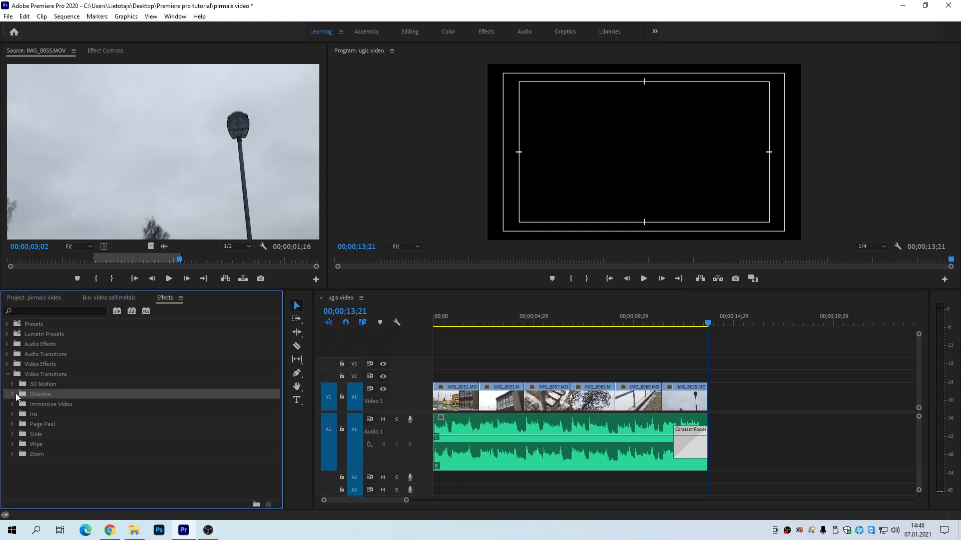
click(13, 395)
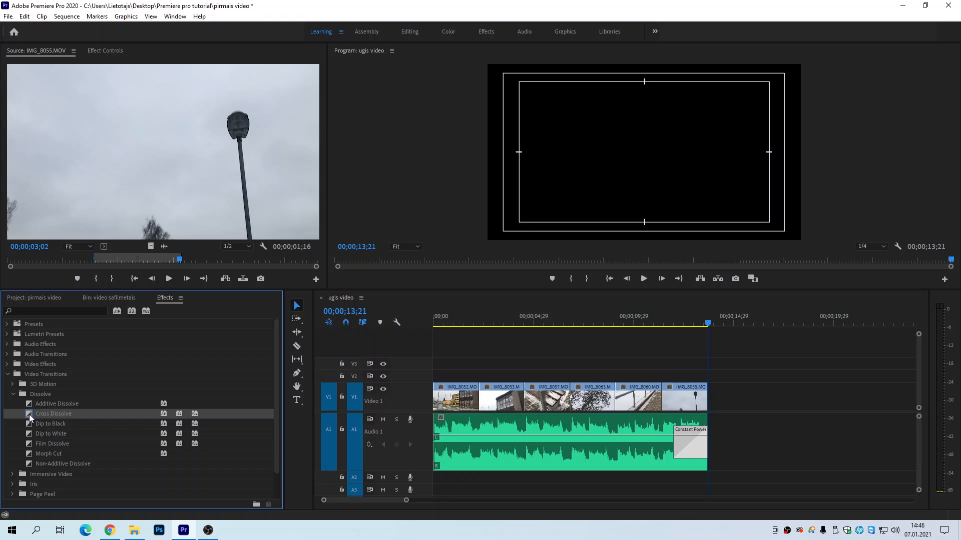
drag(29, 413, 136, 404)
drag(375, 386, 439, 406)
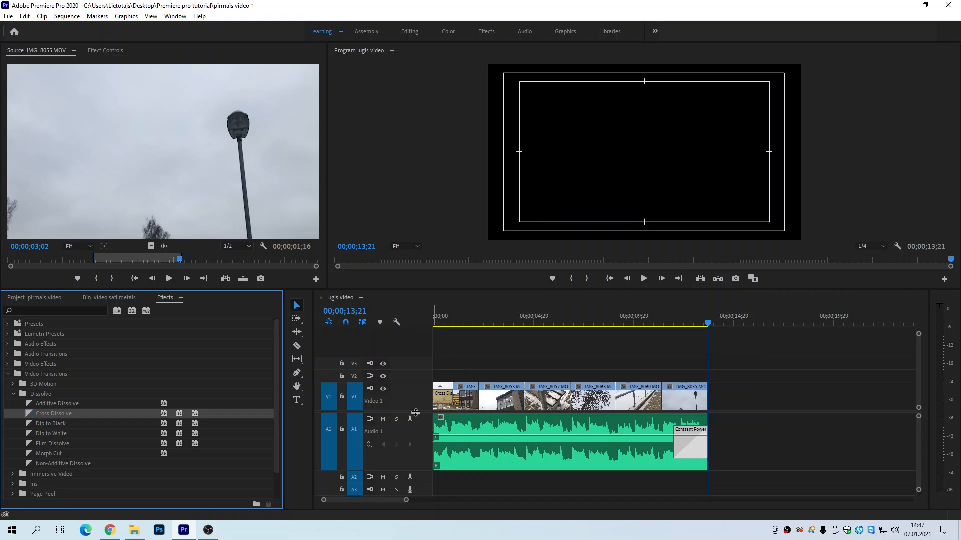
Step: Play the sequence opening twice from 00;00;00;00 to review the Cross Dissolve, stopping at 00;00;01;29
click(436, 322)
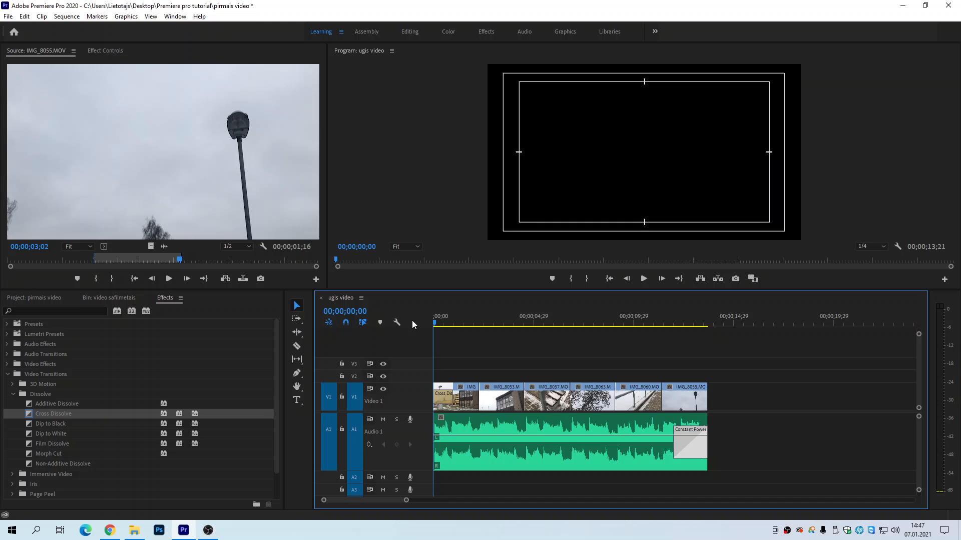
key(space)
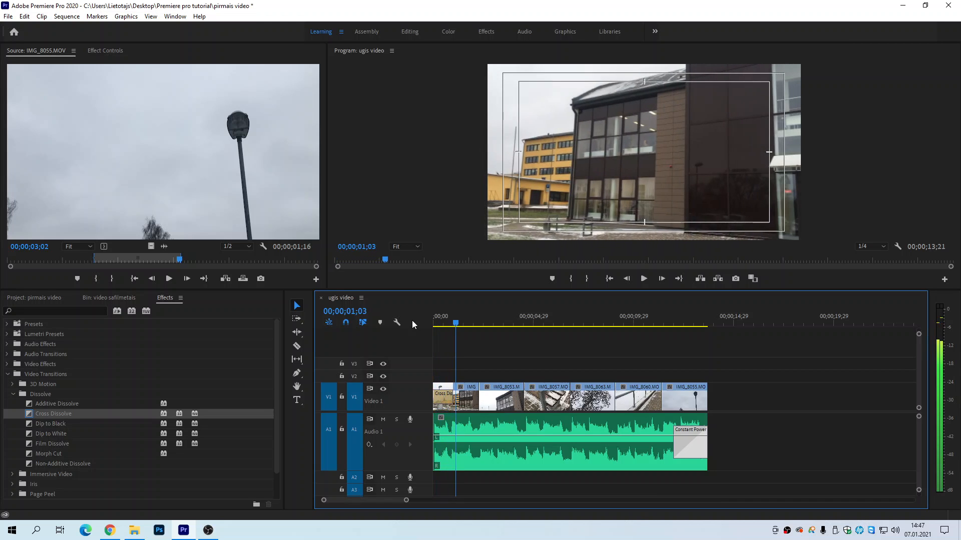
key(Home)
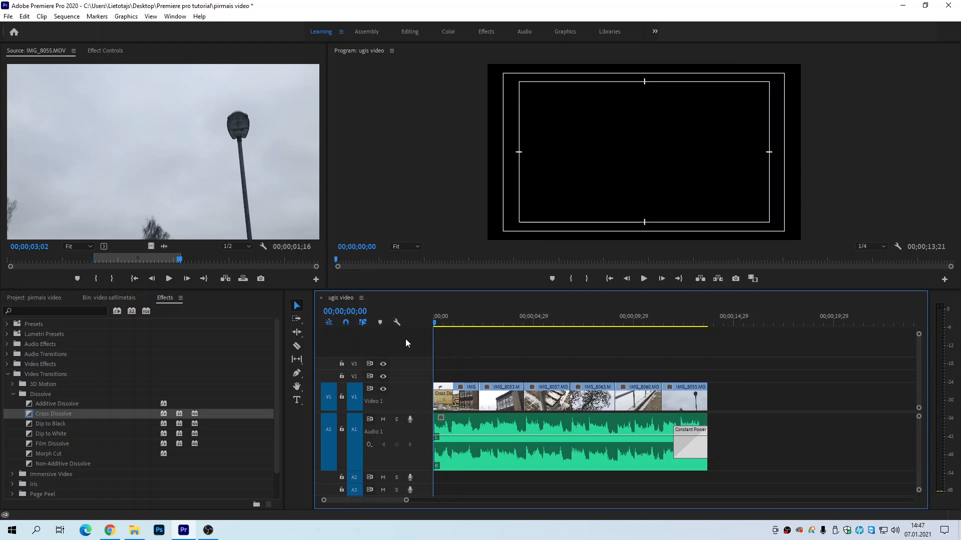
key(space)
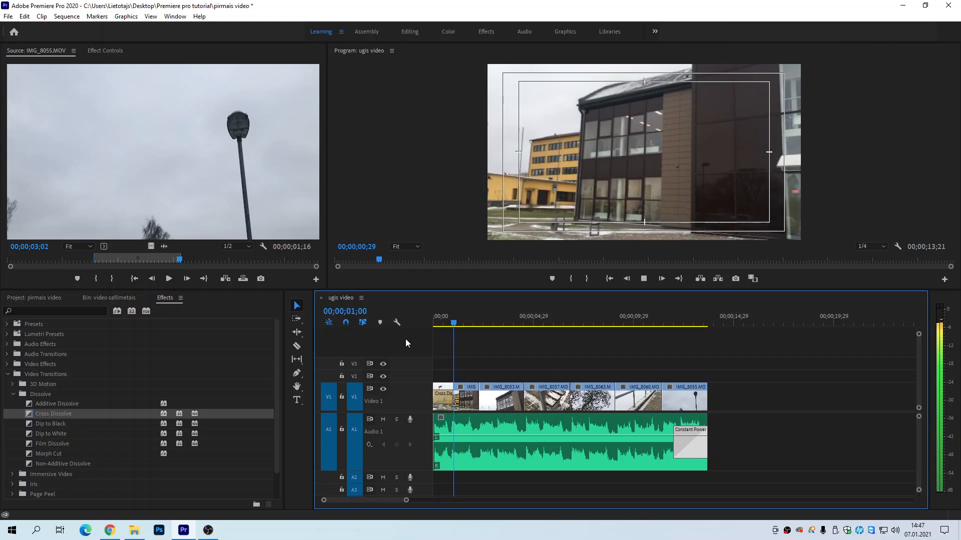
key(space)
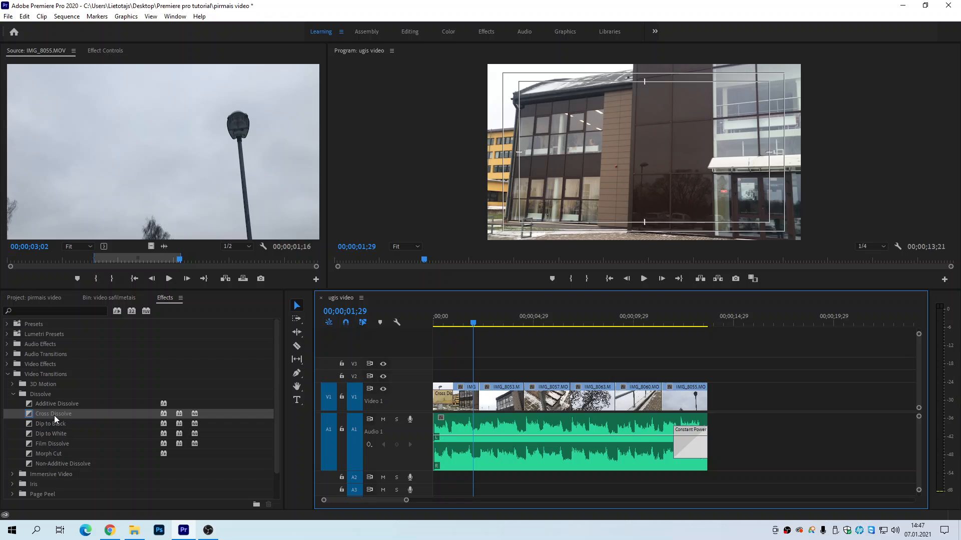
Step: Apply the Cross Dissolve video transition to the end of IMG_8055.MOV on Video 1 and play the ending
drag(29, 414, 336, 376)
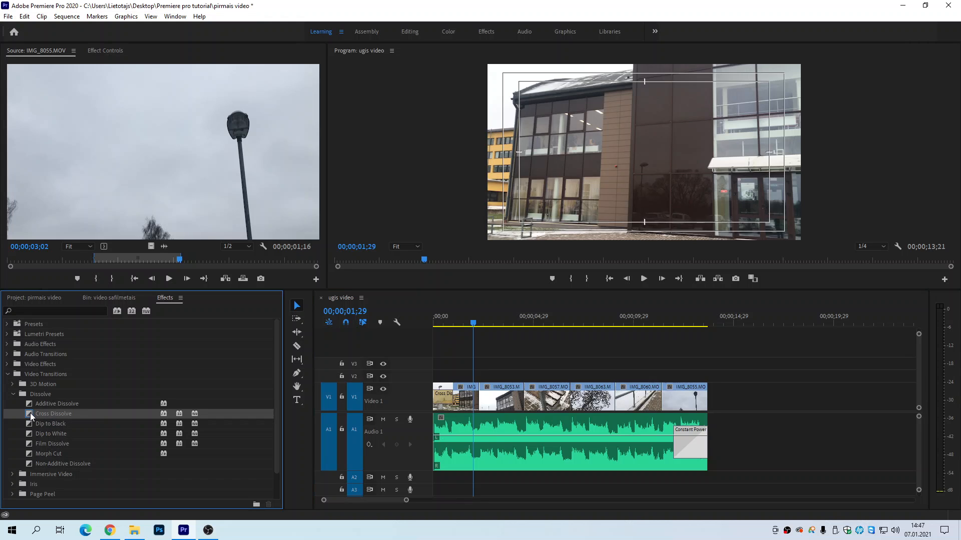
drag(694, 376, 707, 402)
click(658, 323)
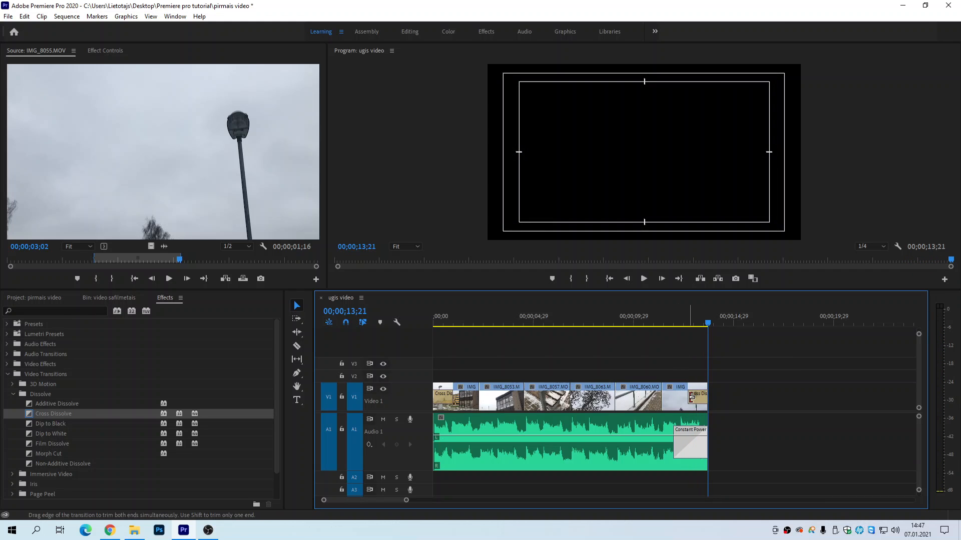
Step: Shorten the Cross Dissolve at the end of IMG_8055.MOV to about 0.5 seconds and review it
drag(691, 397, 699, 397)
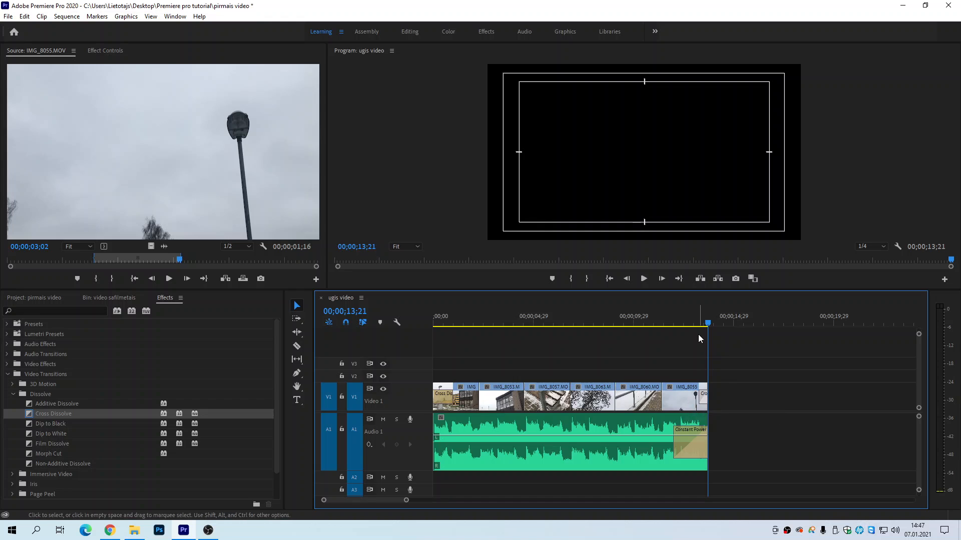
drag(698, 323, 705, 322)
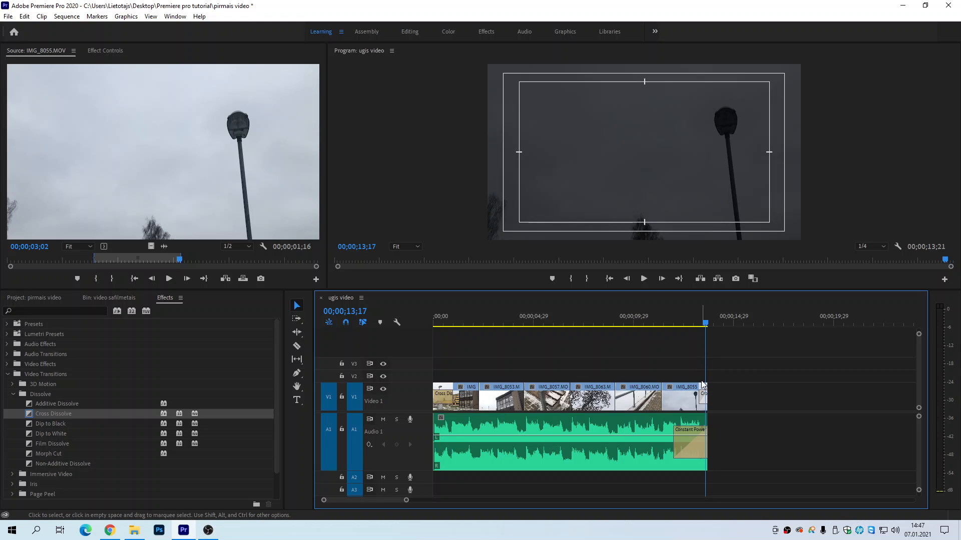
Step: Lengthen the Cross Dissolve at the end of IMG_8055.MOV to about 2.1 seconds and play the ending from 00;00;11;05
key(=)
key(=)
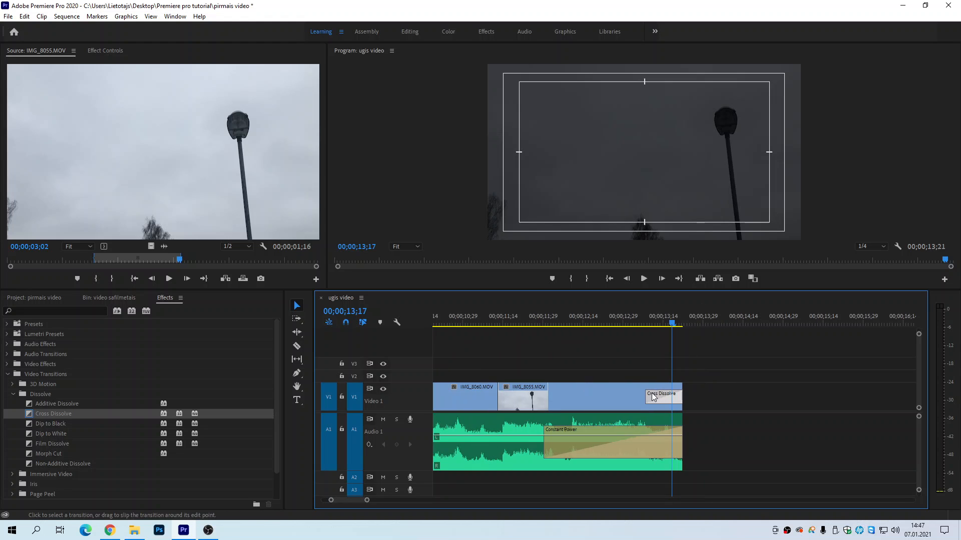
drag(646, 398, 511, 398)
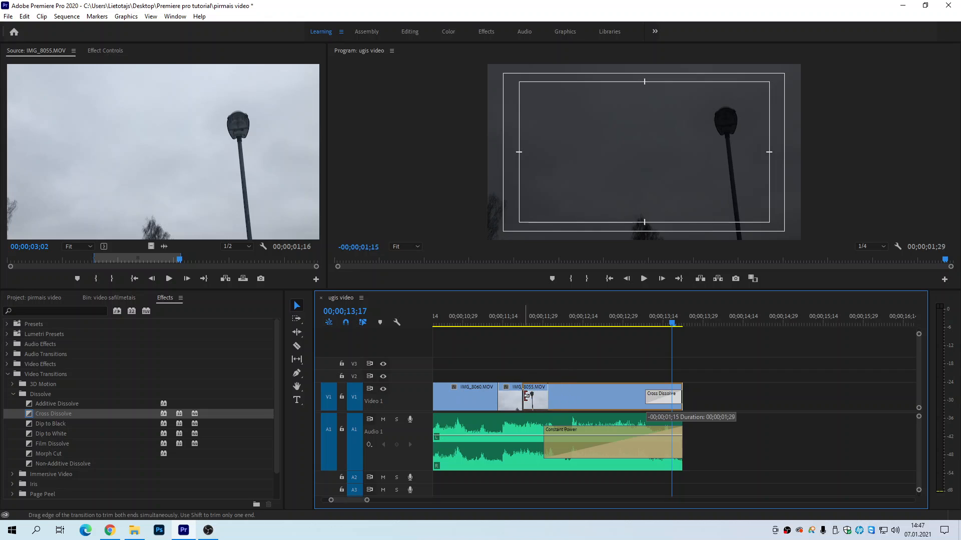
drag(489, 320, 479, 321)
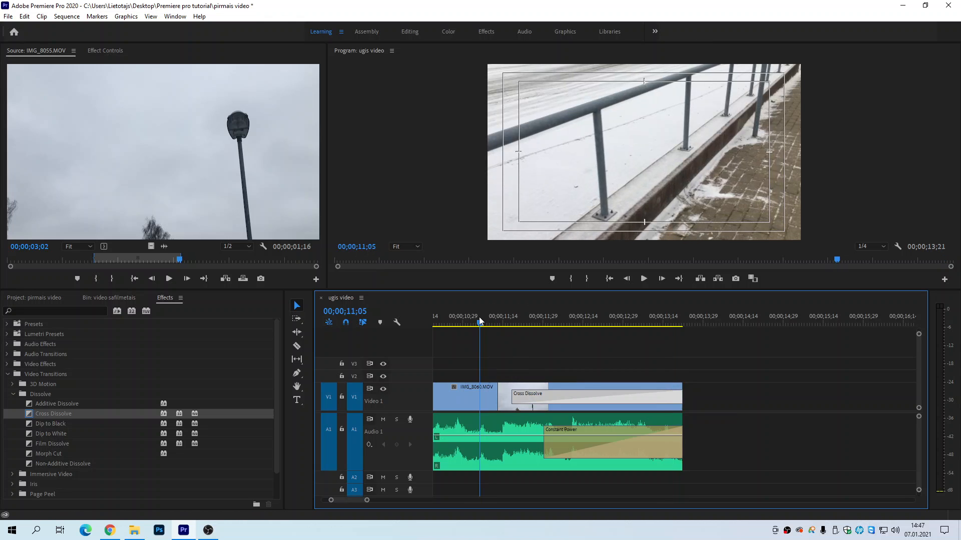
key(minus)
key(minus)
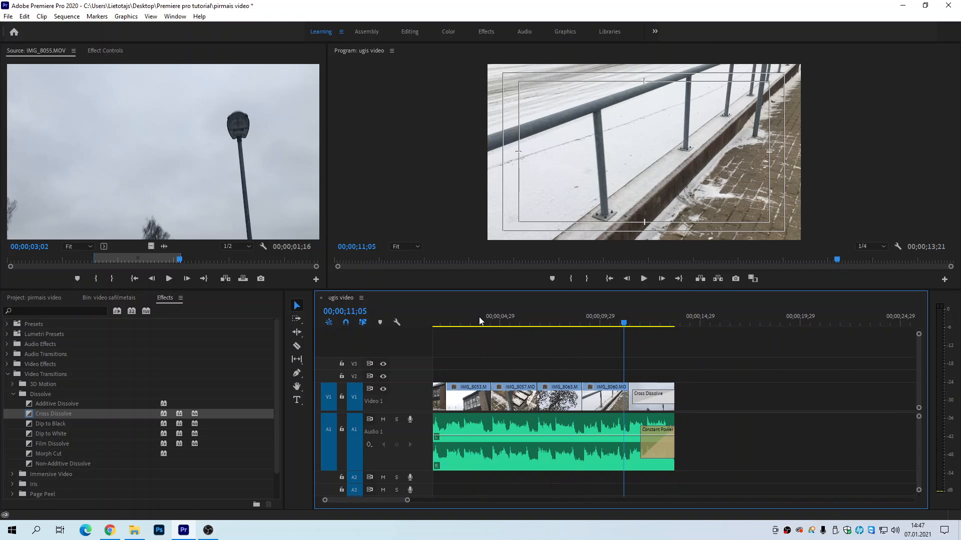
key(space)
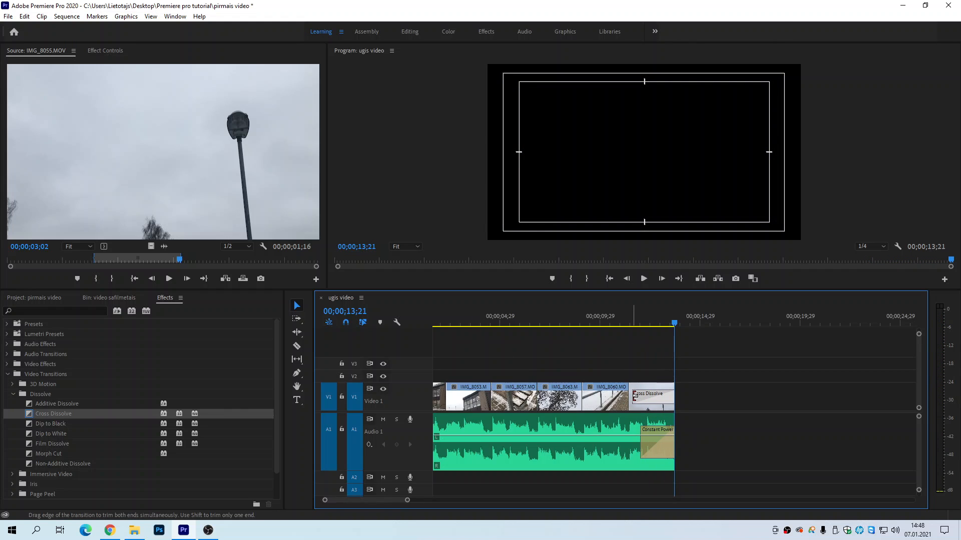
Step: Trim the Cross Dissolve at the end of IMG_8055.MOV to about 1.3 seconds
drag(634, 395, 649, 395)
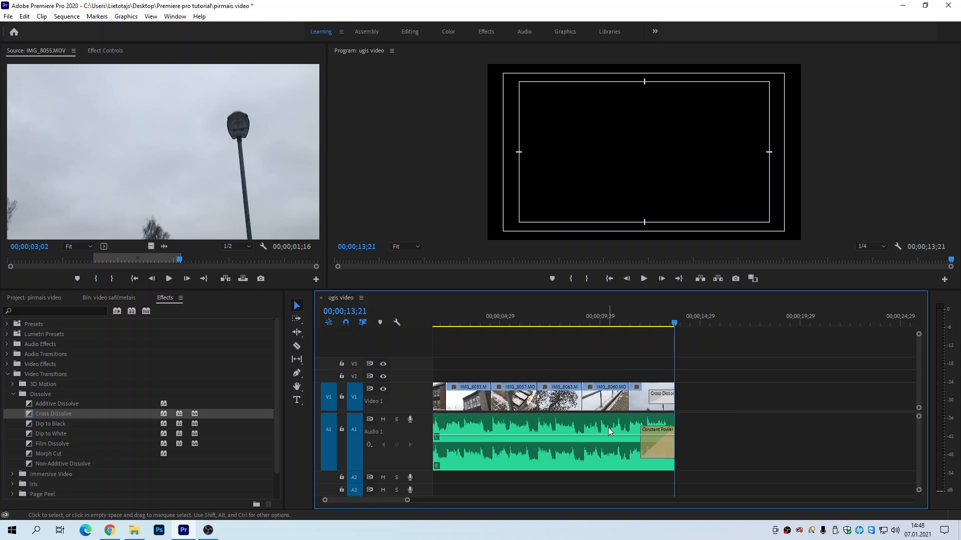
drag(357, 502, 332, 502)
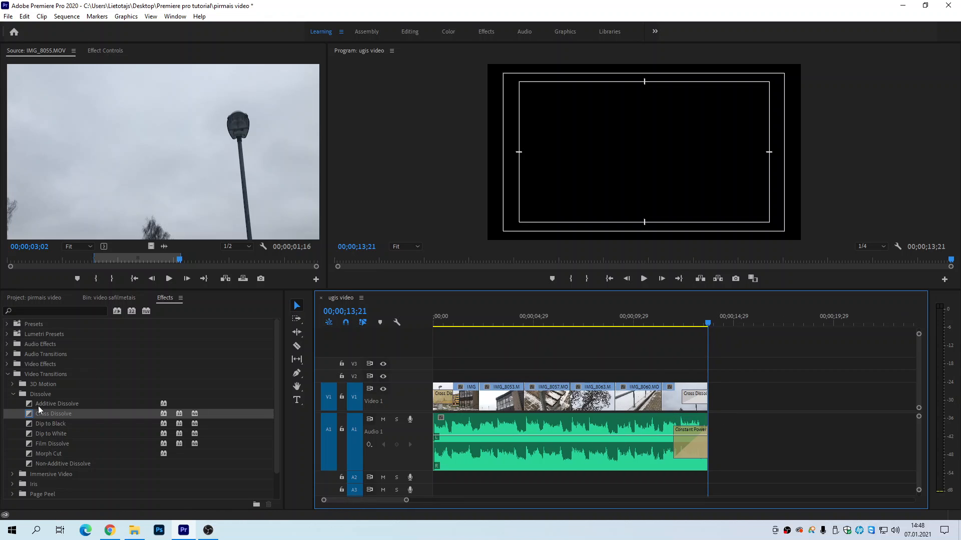
Step: Play the sequence from 00;00;01;23 and scrub to 00;00;04;20 to examine the plain cuts around IMG_8053.MOV
click(467, 321)
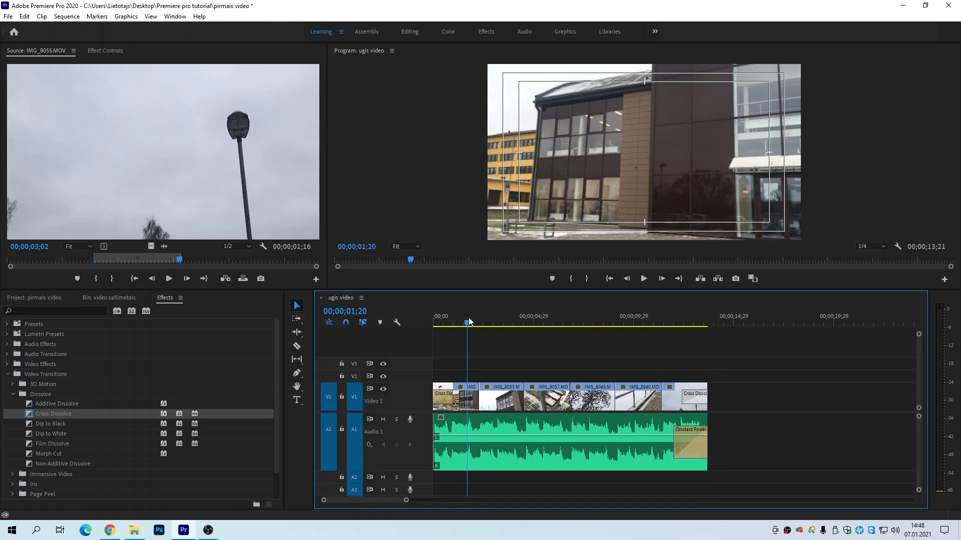
drag(469, 322, 472, 322)
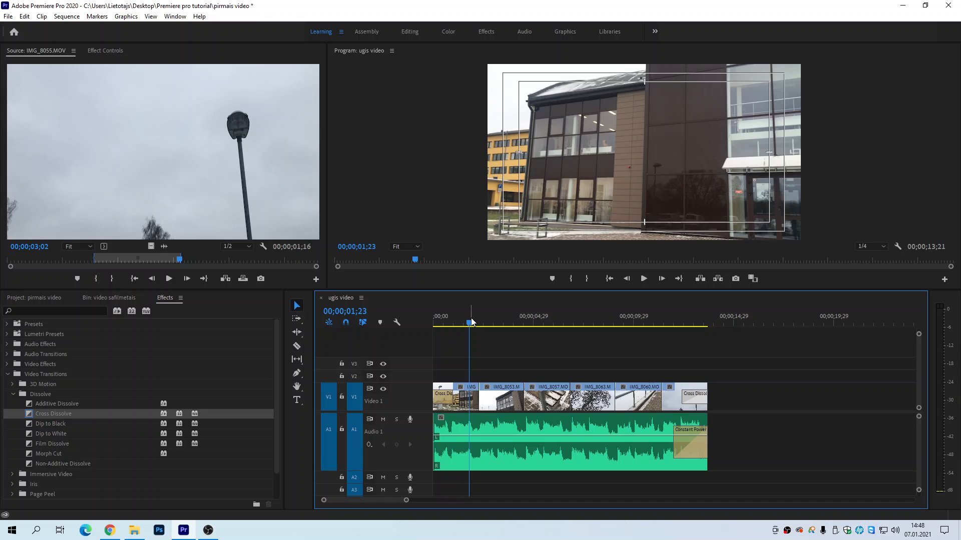
key(space)
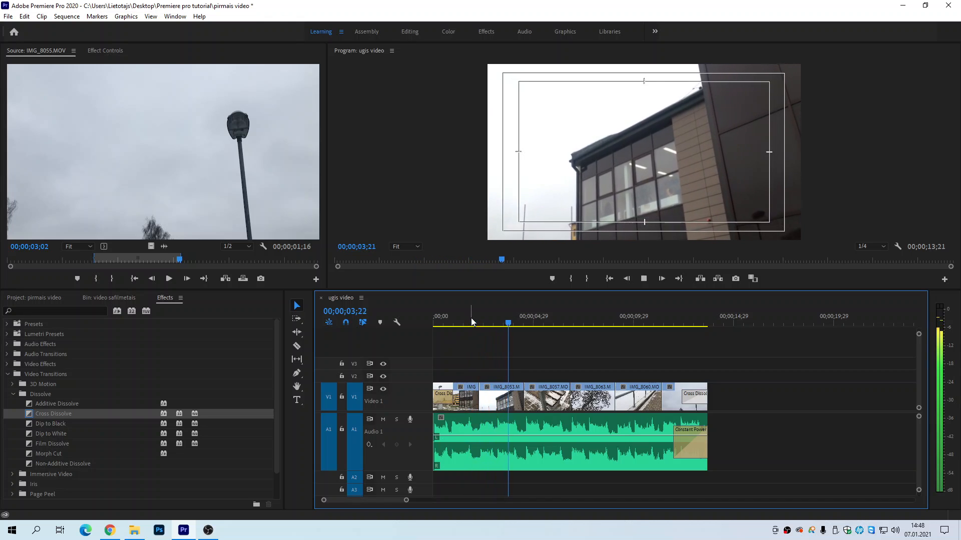
key(space)
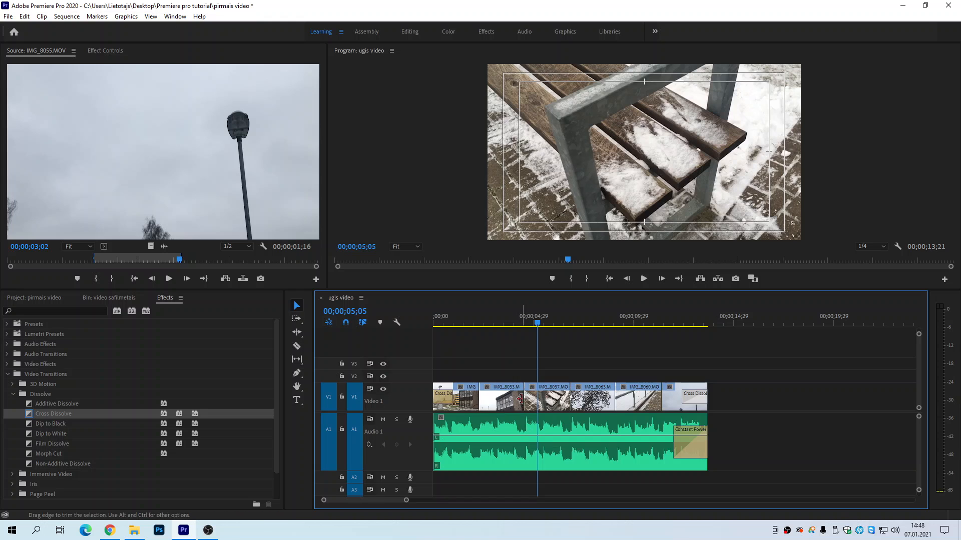
drag(506, 326, 527, 329)
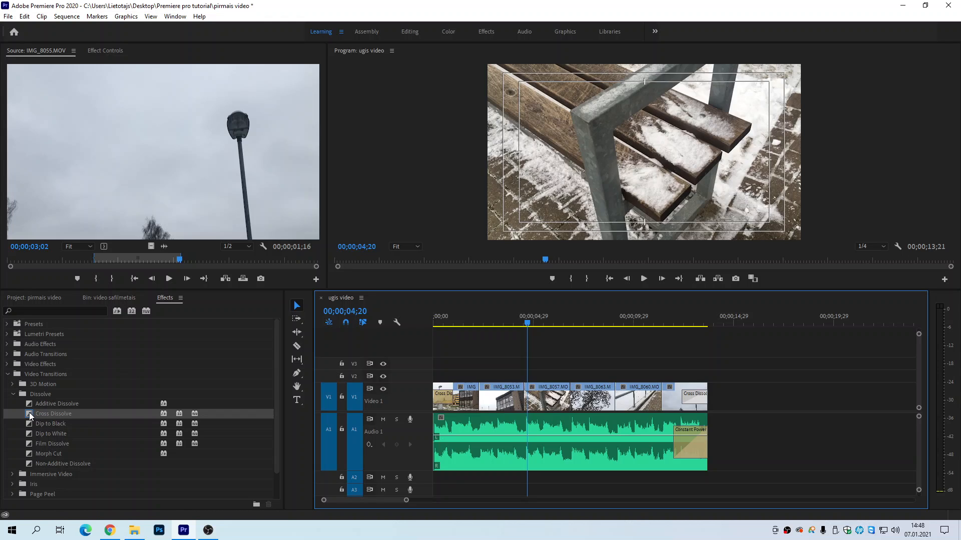
Step: Apply a Cross Dissolve at the cut where IMG_8053.MOV starts and play through it
drag(29, 413, 484, 400)
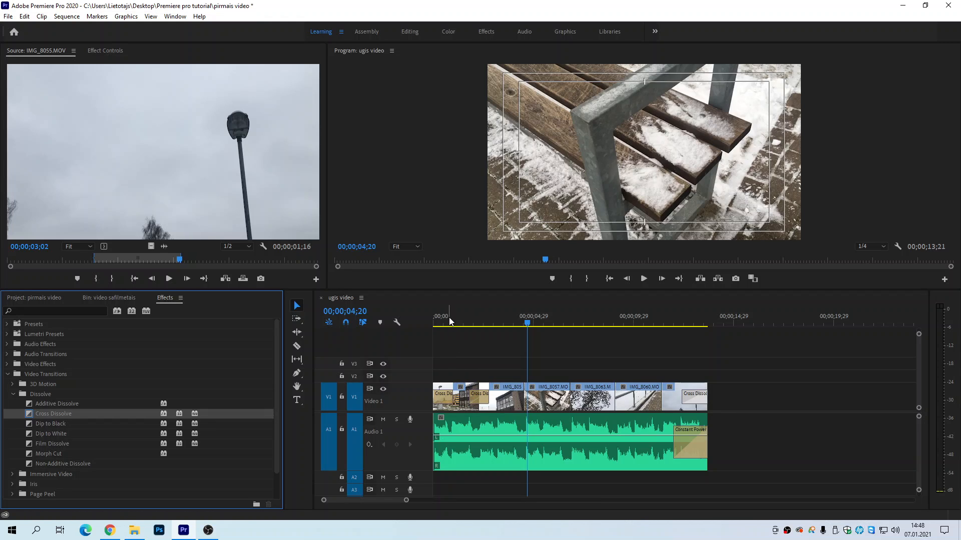
click(450, 322)
key(space)
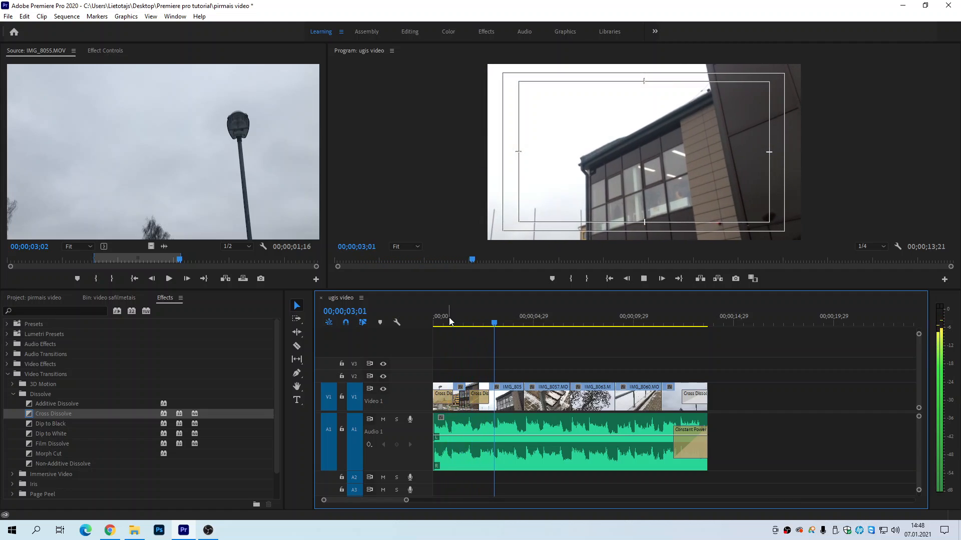
key(space)
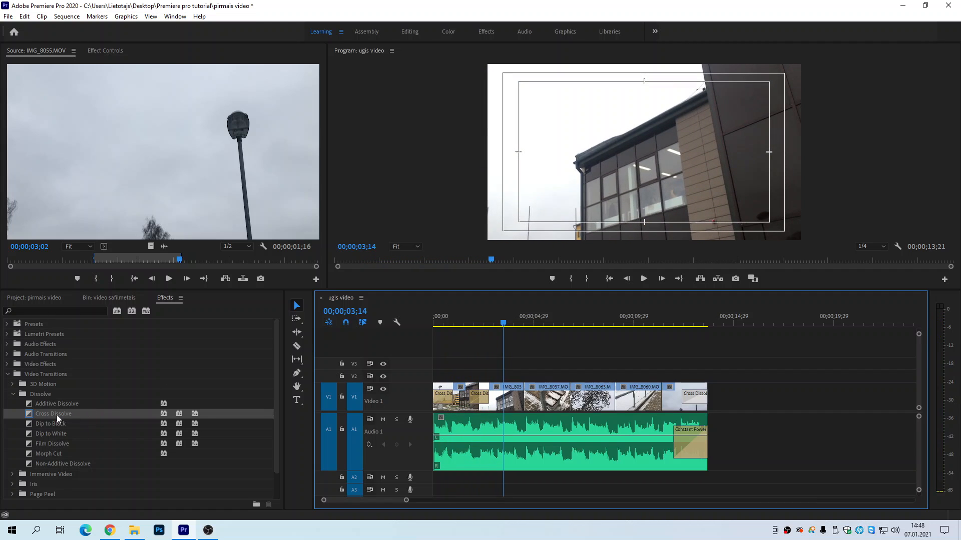
Step: Apply a Cross Dissolve at the cut between IMG_8053.MOV and IMG_8057.MOV and play through it from 00;00;03;19
drag(58, 414, 525, 392)
click(503, 325)
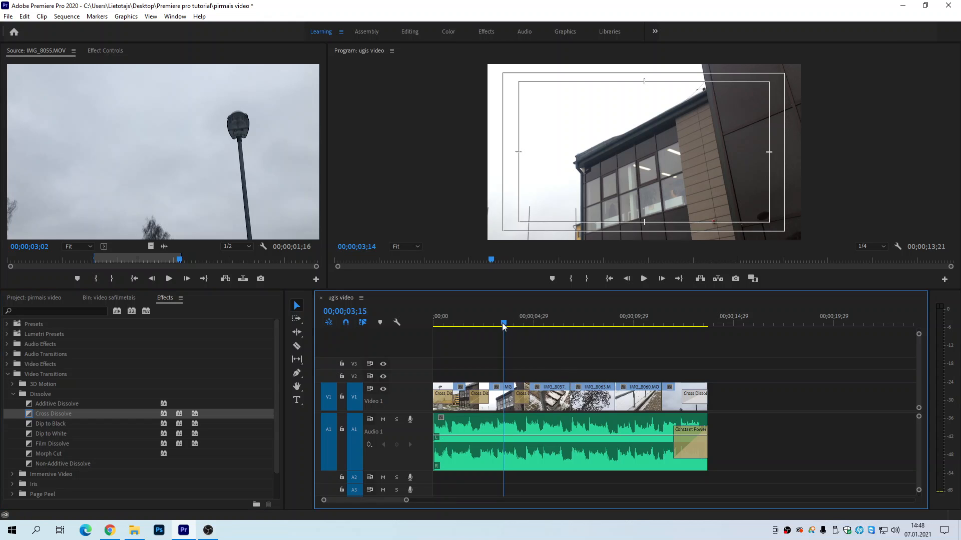
drag(503, 326, 506, 328)
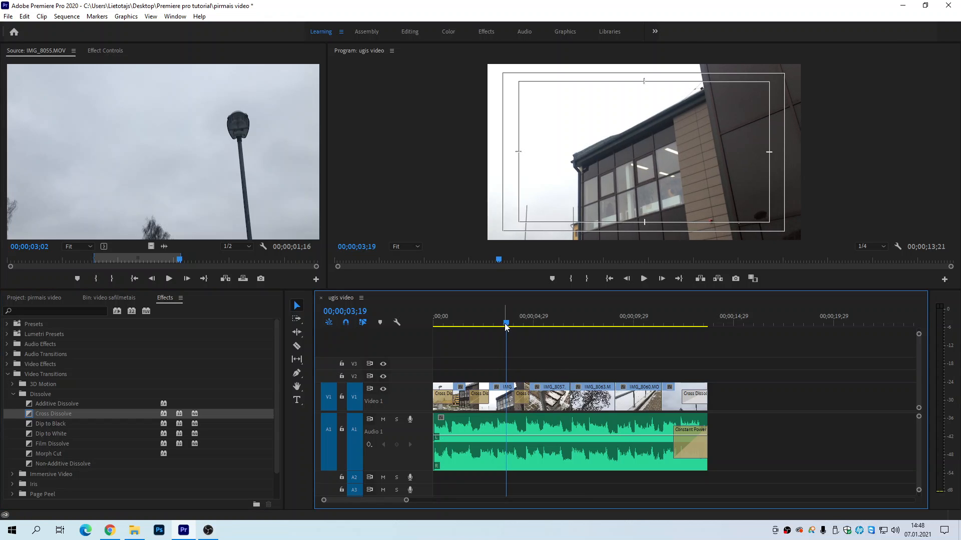
key(space)
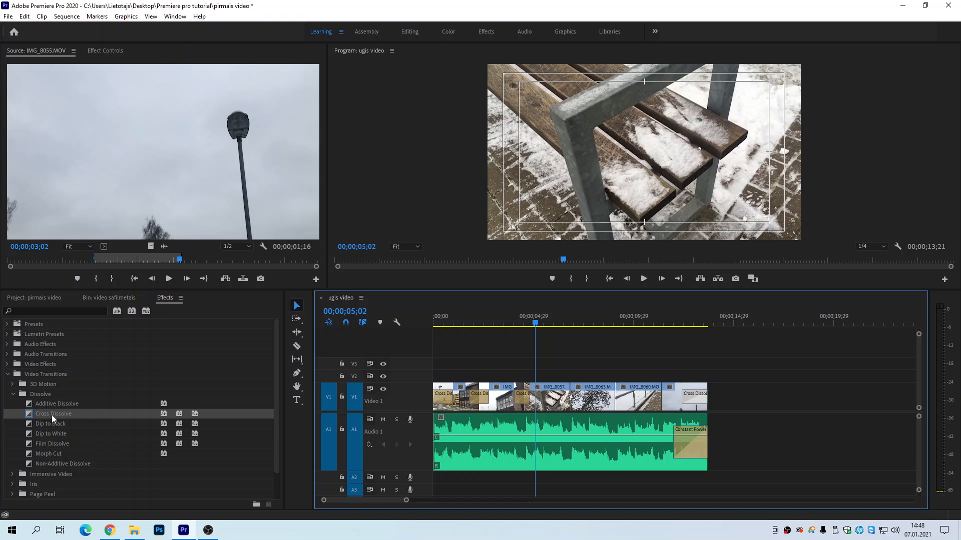
Step: Apply a Cross Dissolve at the cut between IMG_8057.MOV and IMG_8063.MOV, with the playhead at 00;00;06;01
drag(53, 418, 571, 396)
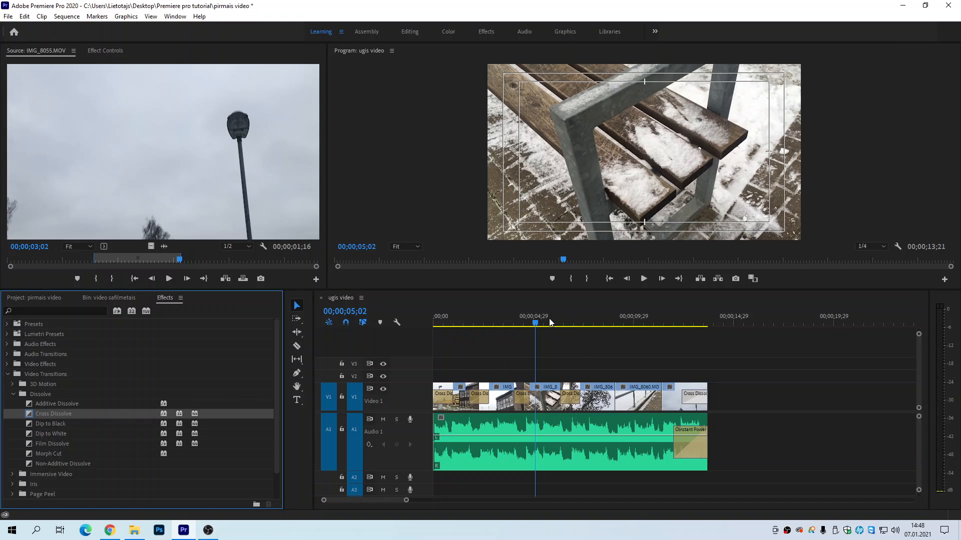
drag(549, 321, 554, 322)
key(=)
key(=)
key(=)
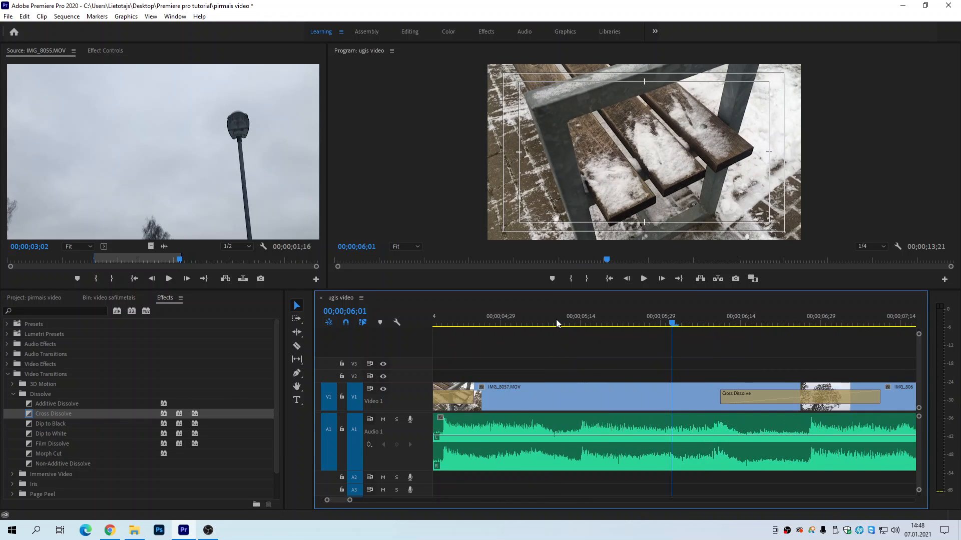
Step: Lengthen the Cross Dissolve between IMG_8057.MOV and IMG_8063.MOV to about 2.7 seconds and play through it
key(-)
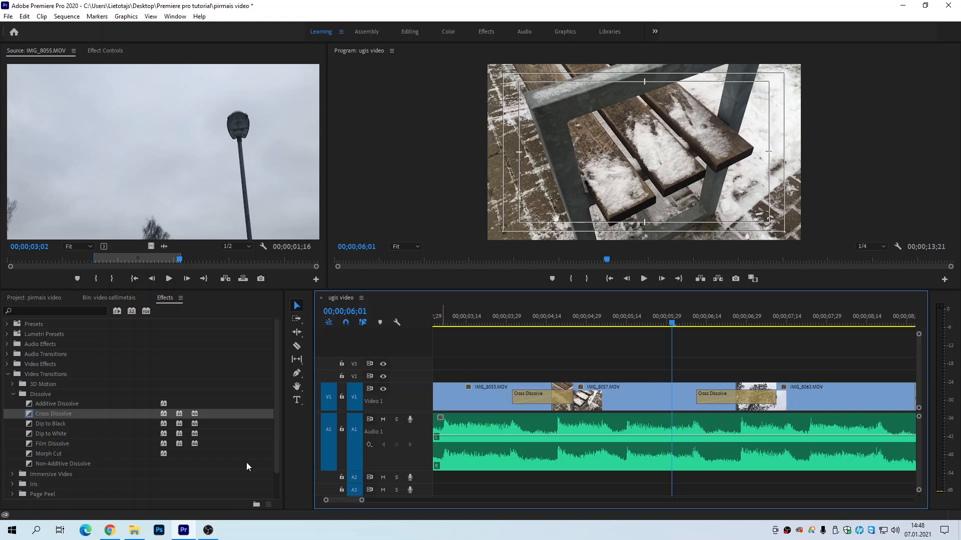
key(-)
scroll(345, 499, up, 2)
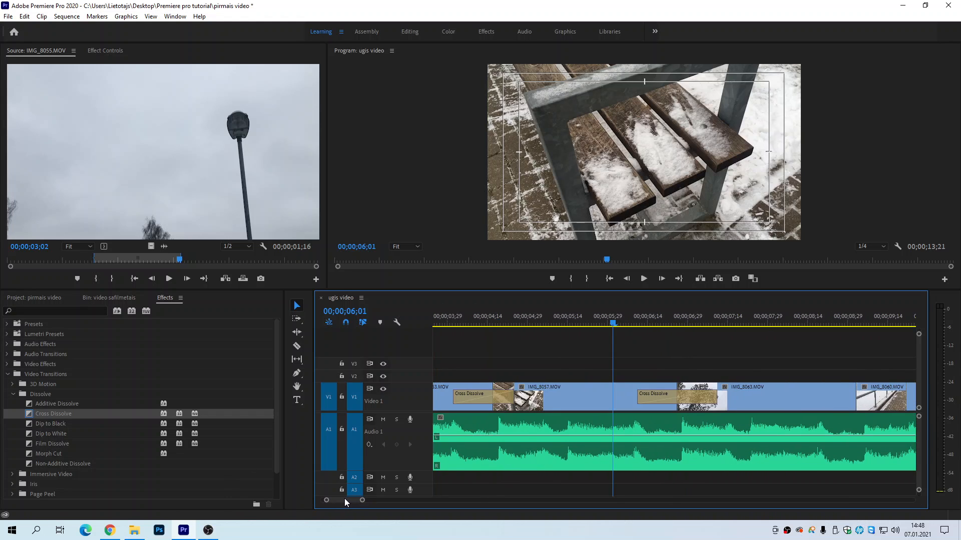
mouse_move(715, 396)
mouse_down()
mouse_move(751, 397)
mouse_move(716, 398)
mouse_up()
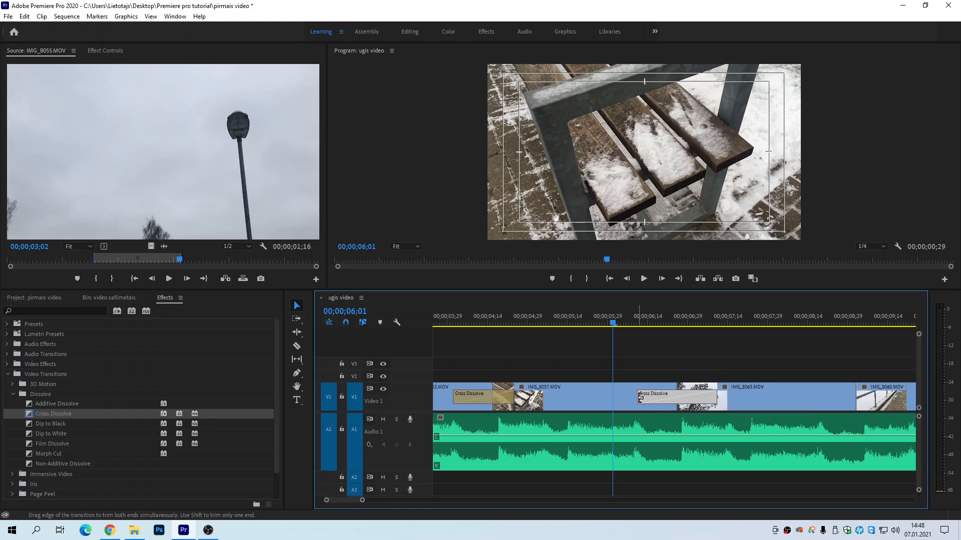
drag(640, 397, 570, 397)
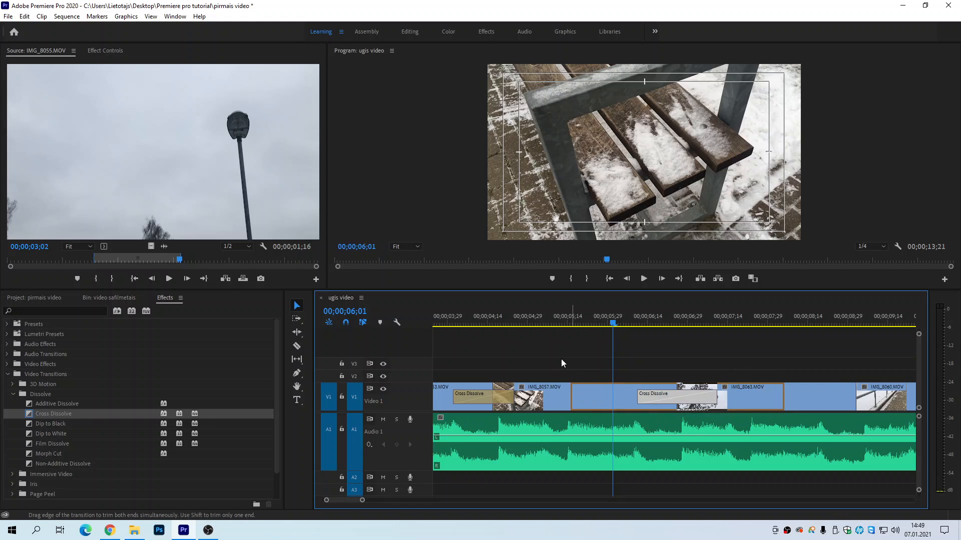
click(552, 320)
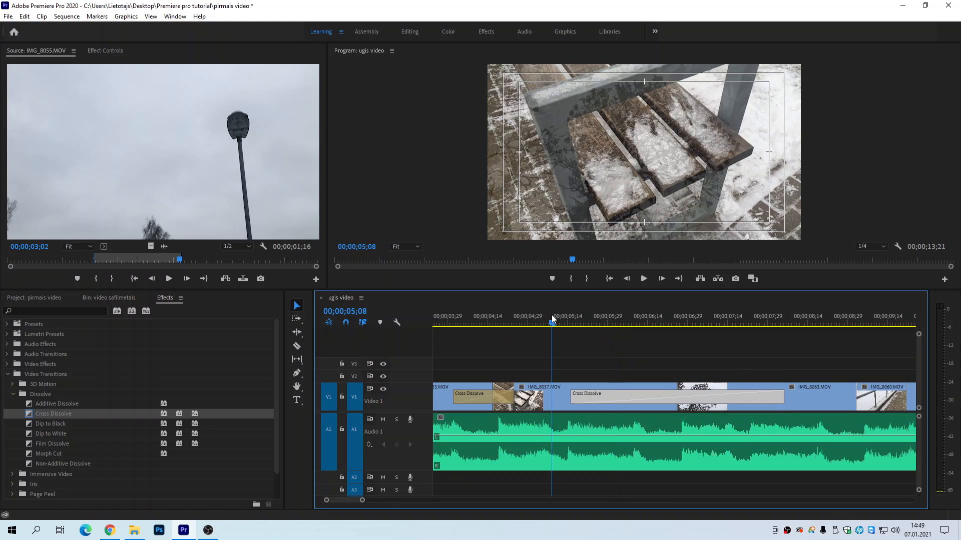
drag(552, 320, 536, 325)
key(space)
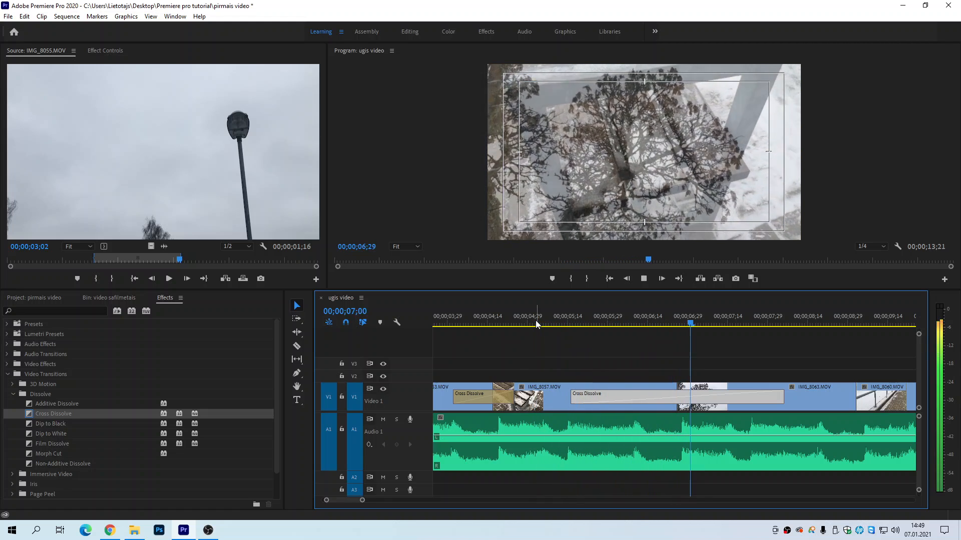
key(space)
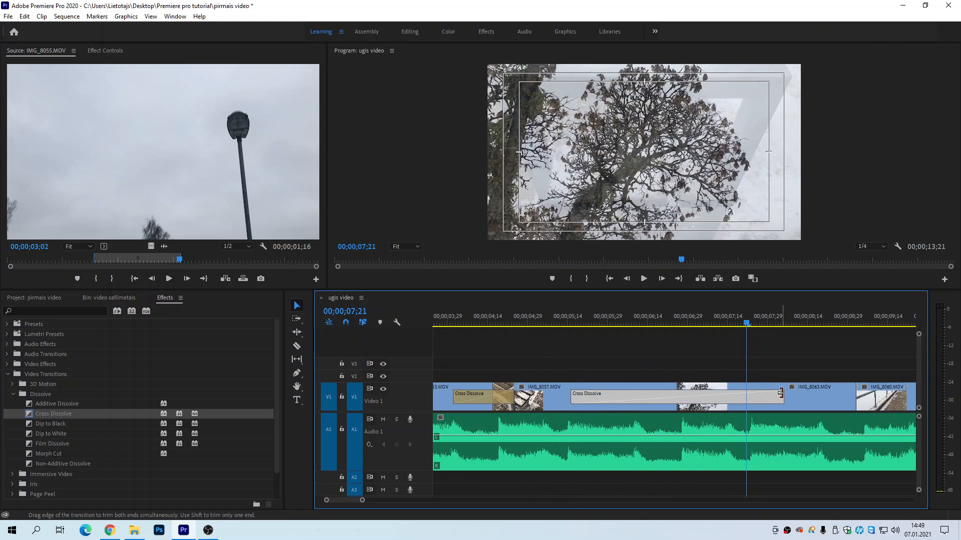
Step: Shorten the Cross Dissolve between IMG_8057.MOV and IMG_8063.MOV to about 0.3 seconds and play through it
drag(782, 395, 685, 396)
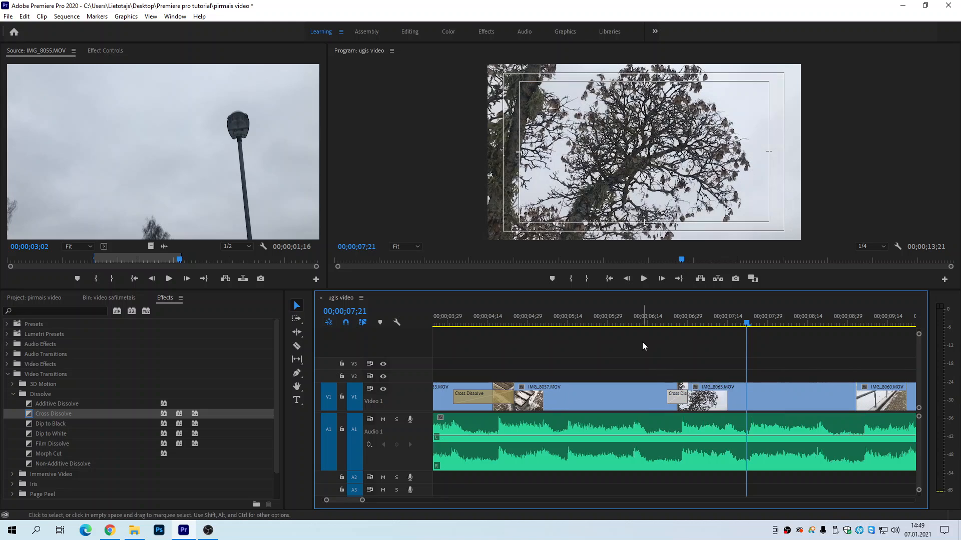
click(635, 315)
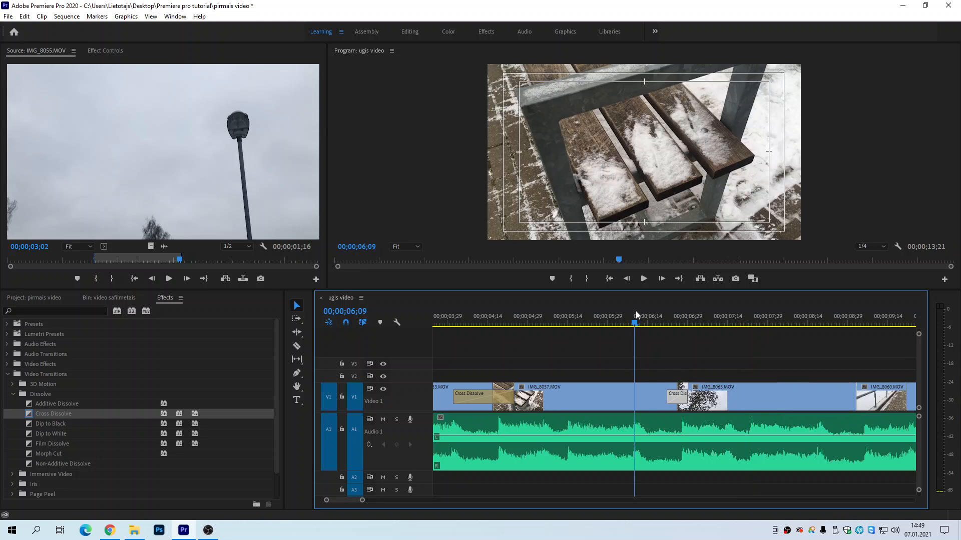
key(space)
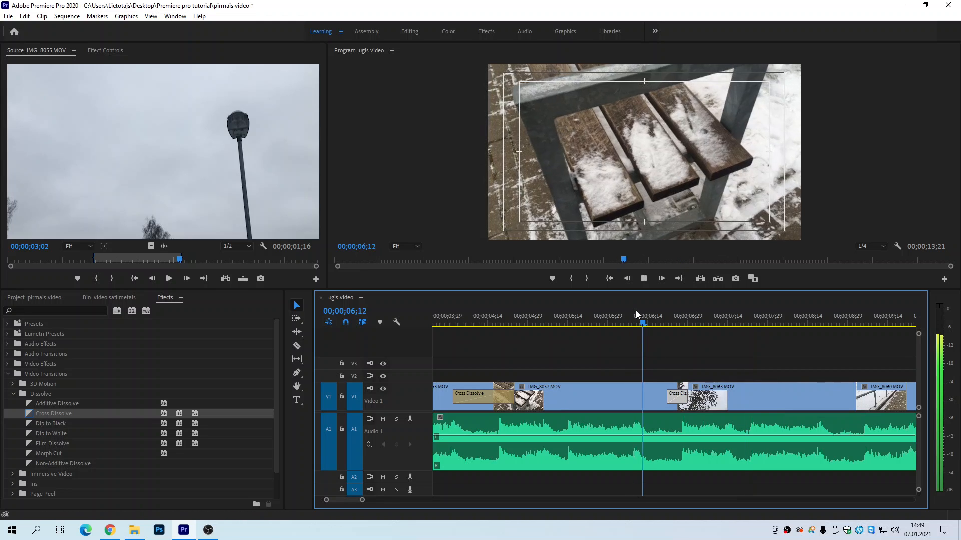
key(space)
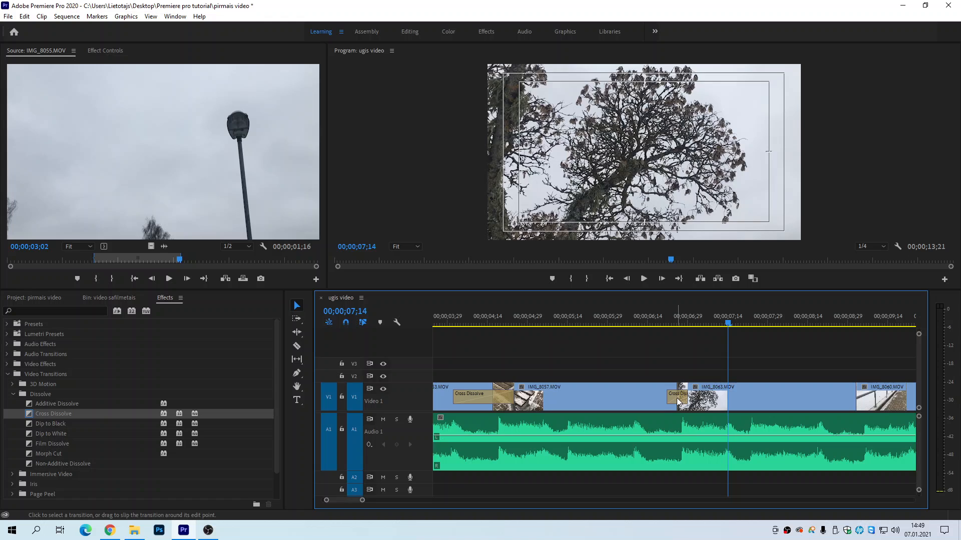
Step: Delete the Cross Dissolve transitions at the starts of IMG_8063.MOV, IMG_8057.MOV and IMG_8053.MOV
click(678, 400)
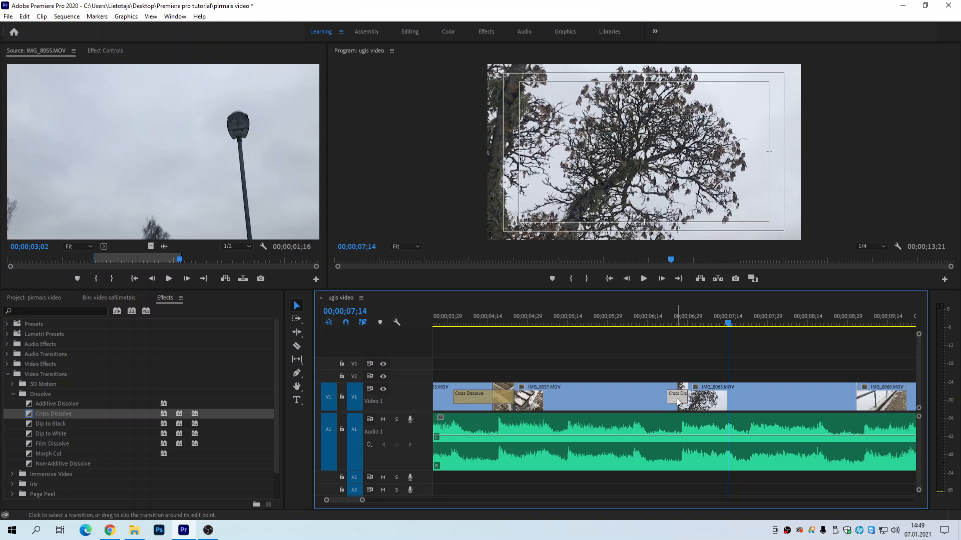
key(Delete)
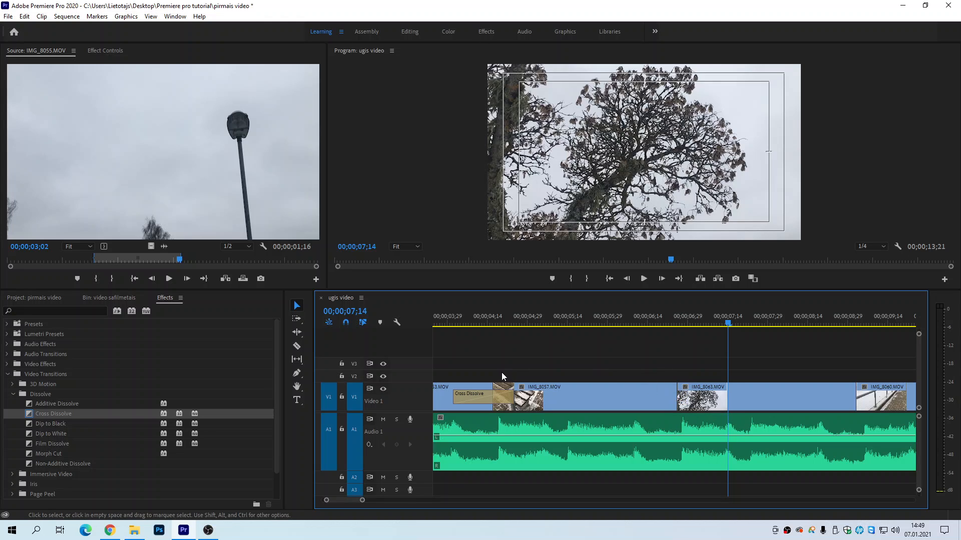
click(493, 400)
key(Delete)
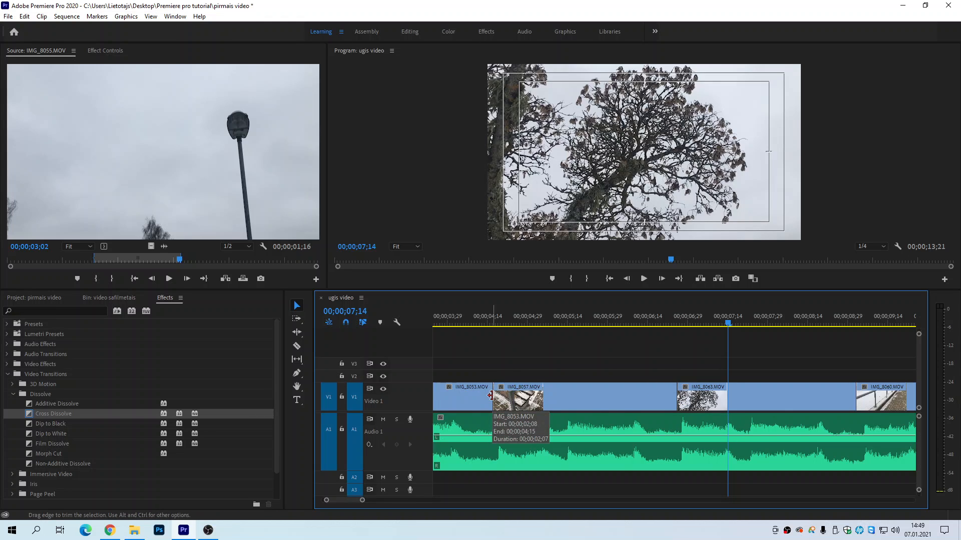
key(minus)
key(minus)
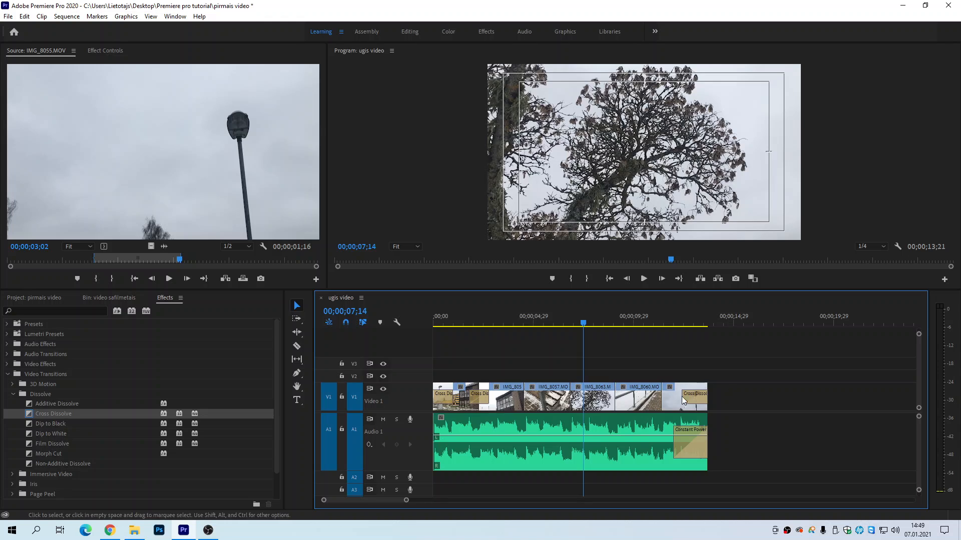
click(480, 397)
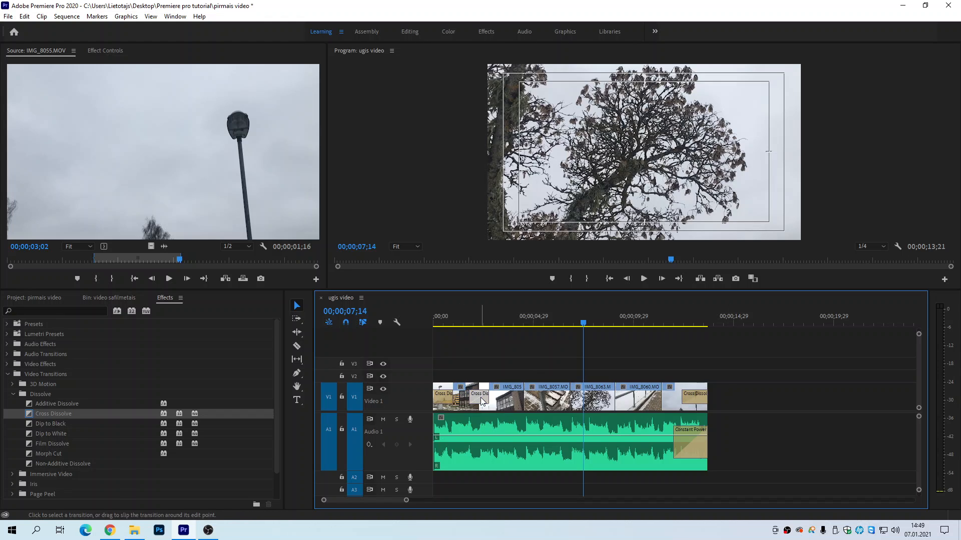
key(Delete)
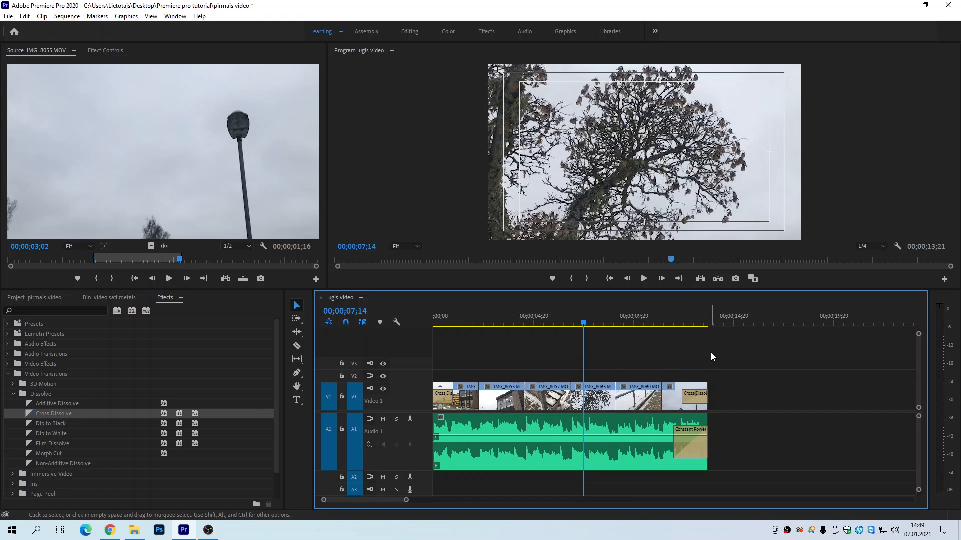
Step: Move the playhead beyond the sequence's end to 00;00;30;04, and bring it back among the clips at 00;00;06;02
key(minus)
key(minus)
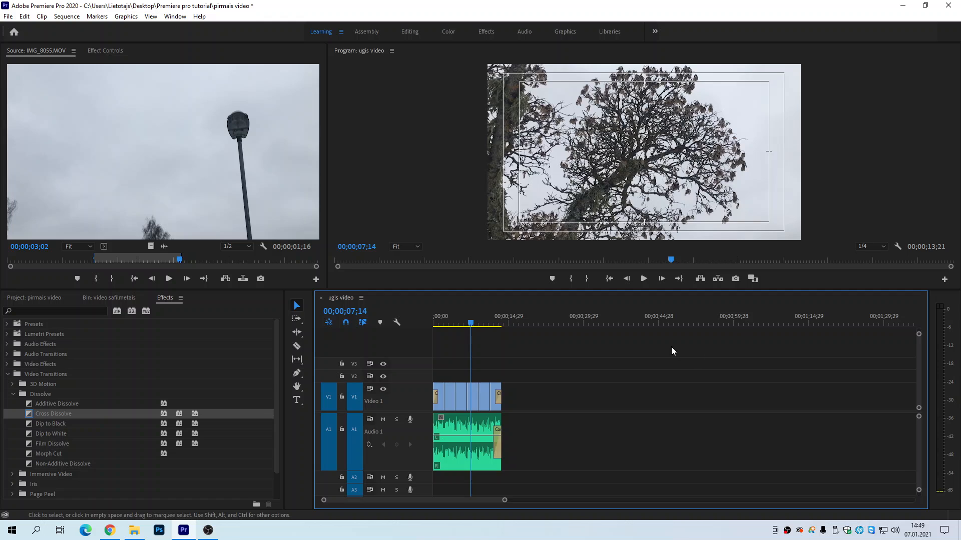
click(581, 321)
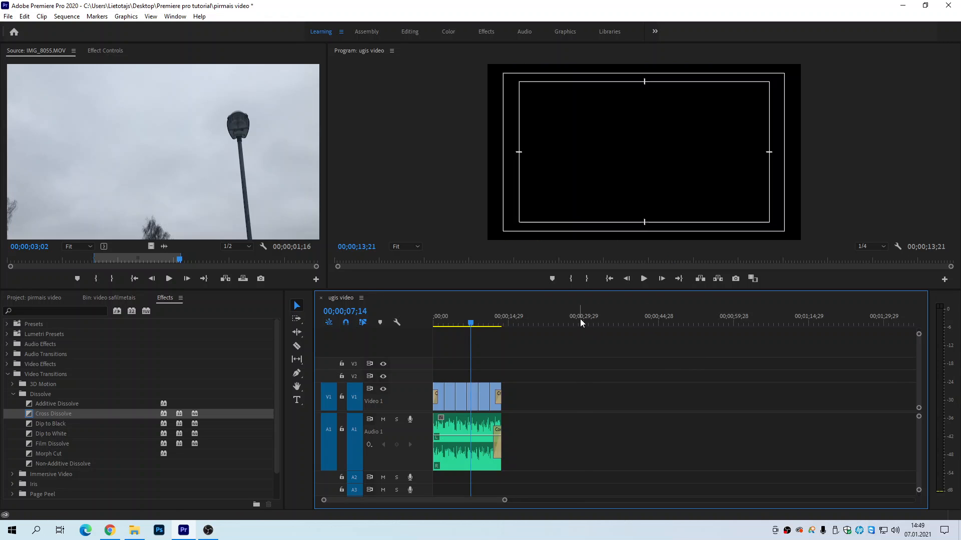
drag(583, 321, 586, 321)
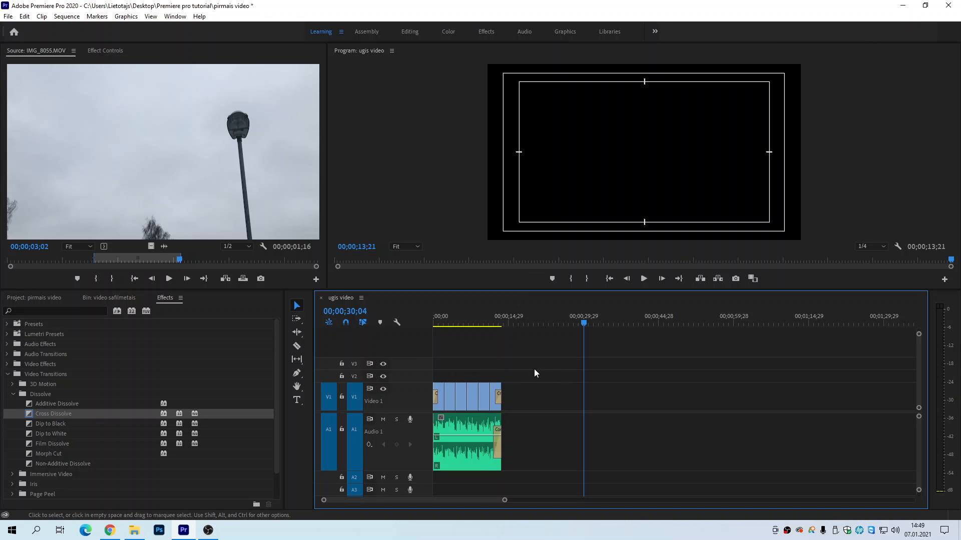
drag(583, 323, 465, 324)
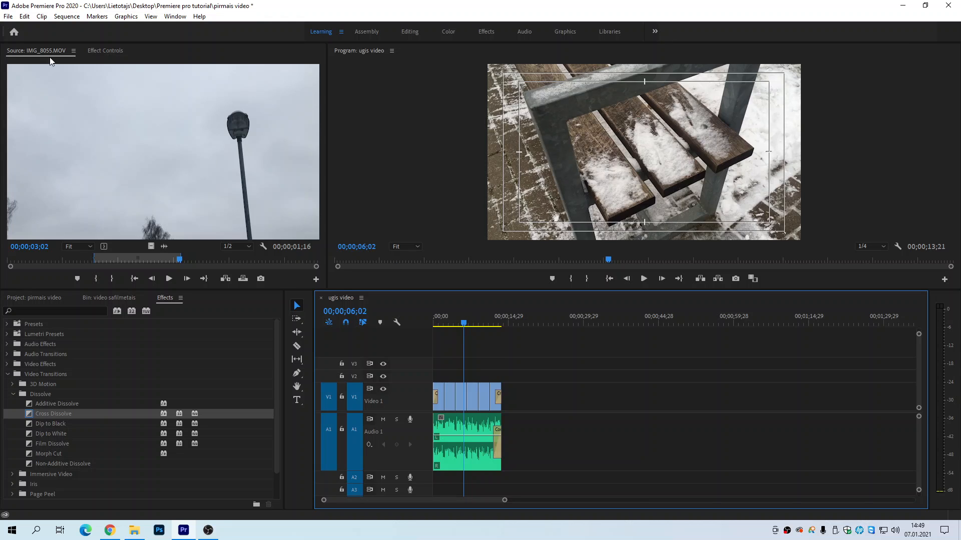
click(8, 16)
click(565, 389)
click(386, 156)
click(191, 128)
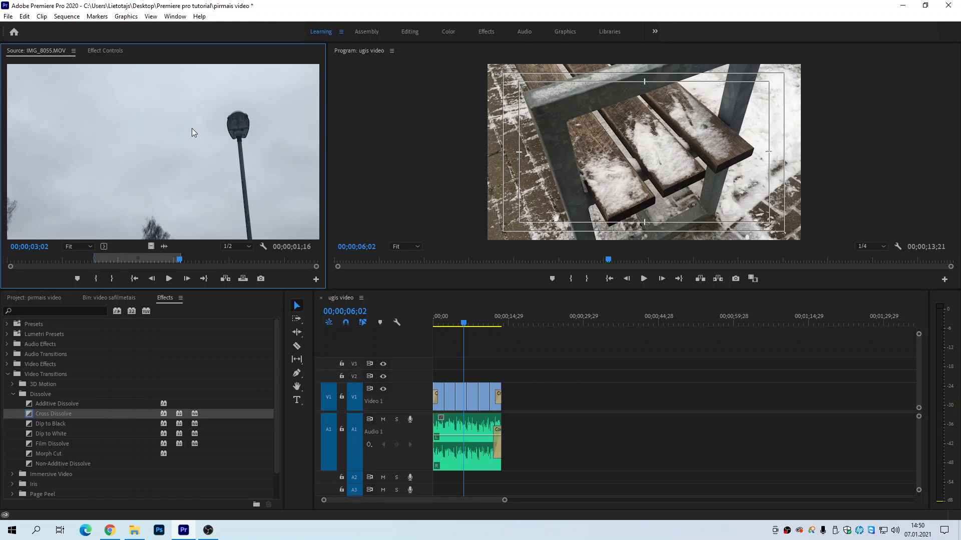
click(218, 357)
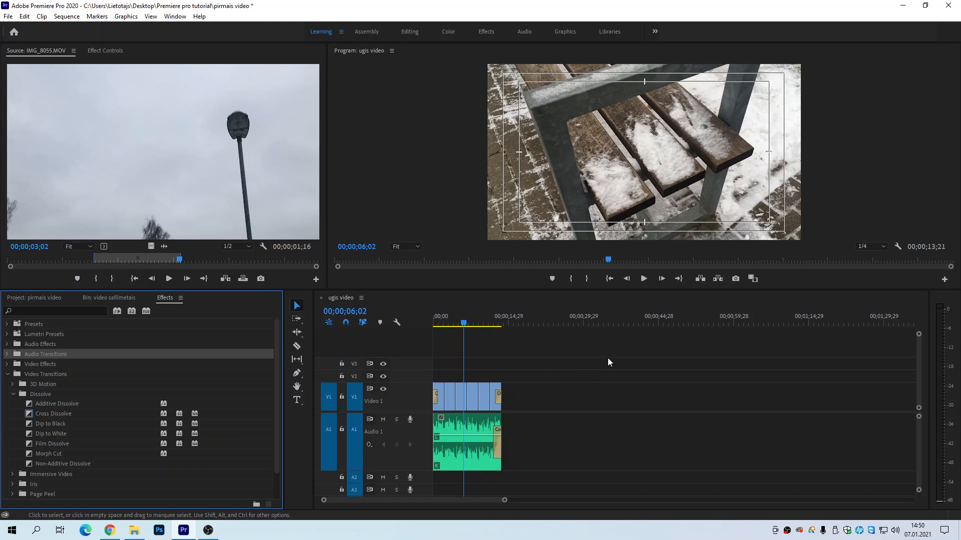
click(607, 358)
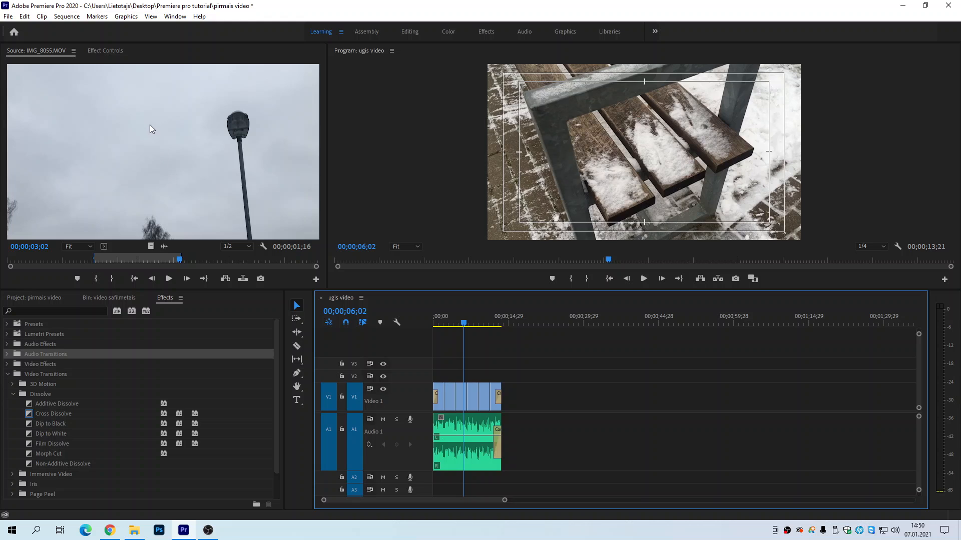
click(148, 344)
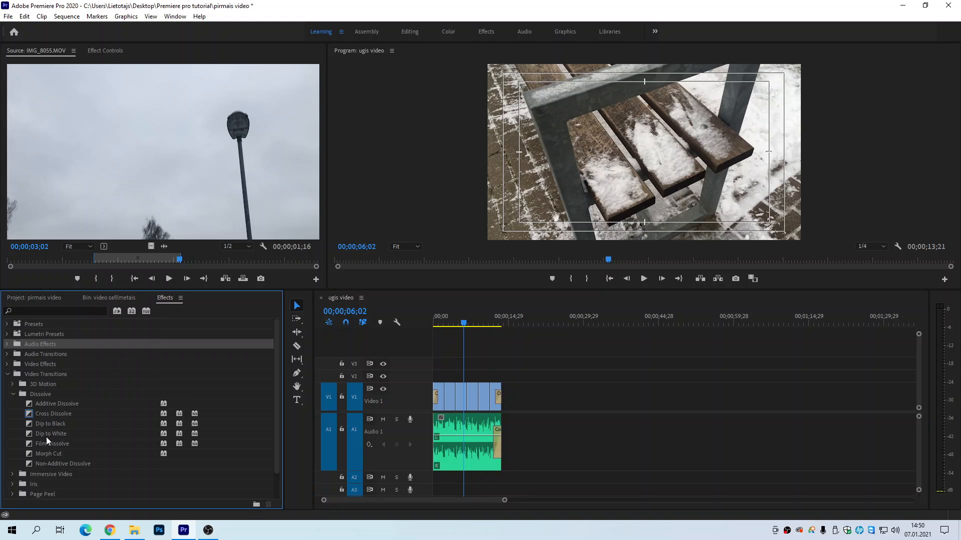
click(8, 17)
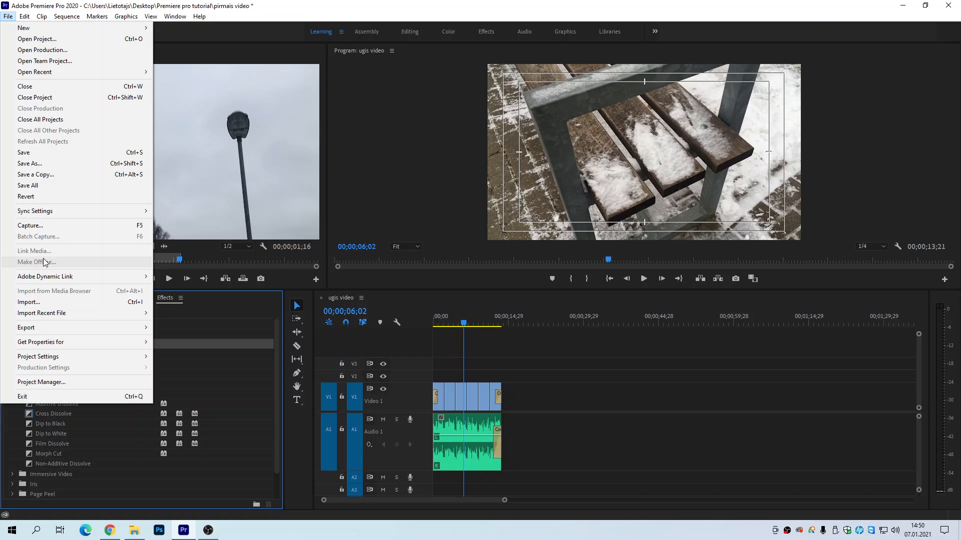
mouse_move(48, 328)
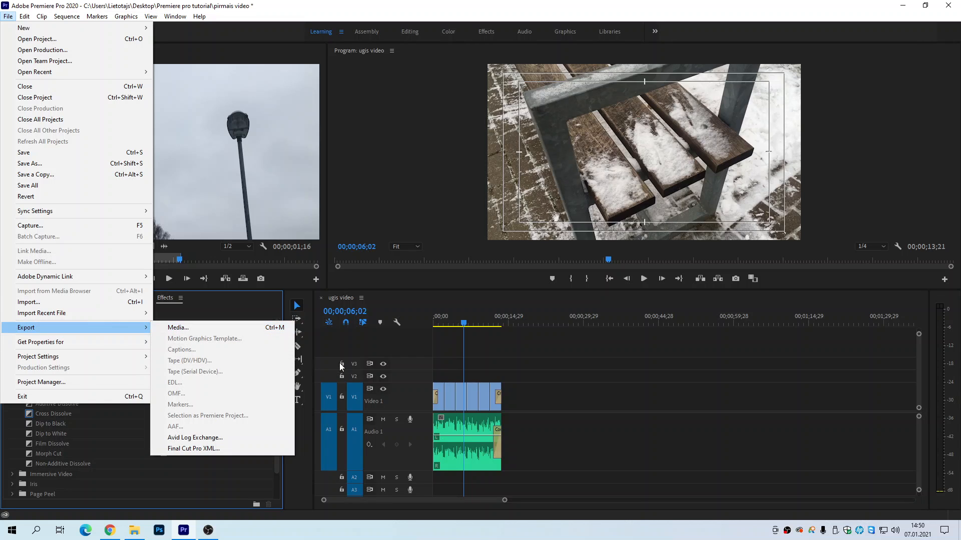
Step: Make the ugis video timeline active and open the media export settings for the sequence
click(568, 373)
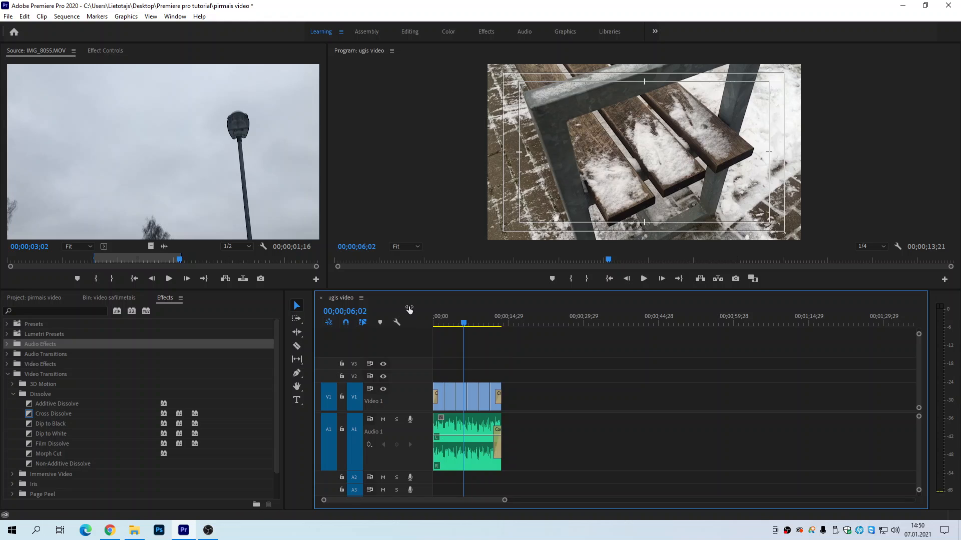
click(8, 16)
mouse_move(35, 332)
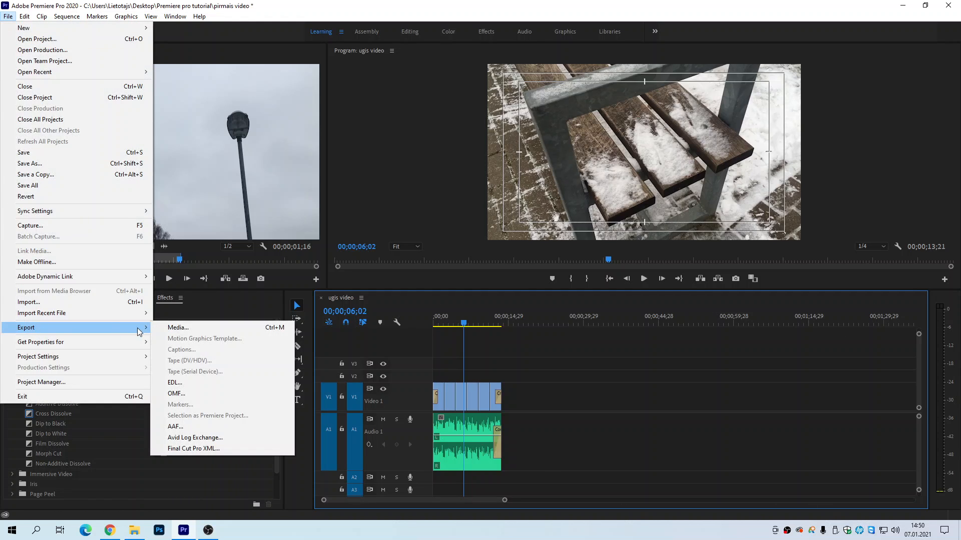
click(177, 331)
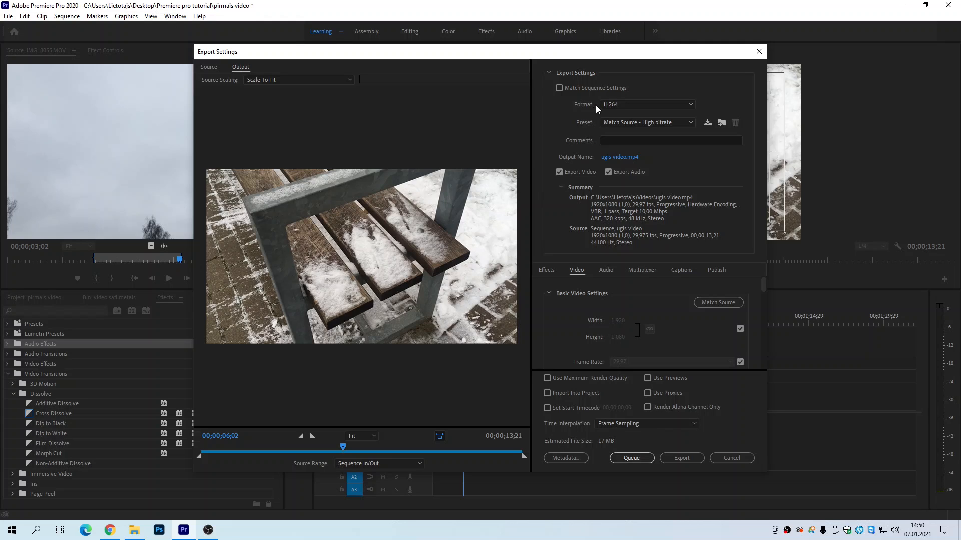
Step: Look through the available export formats and keep H.264 for the video
click(635, 103)
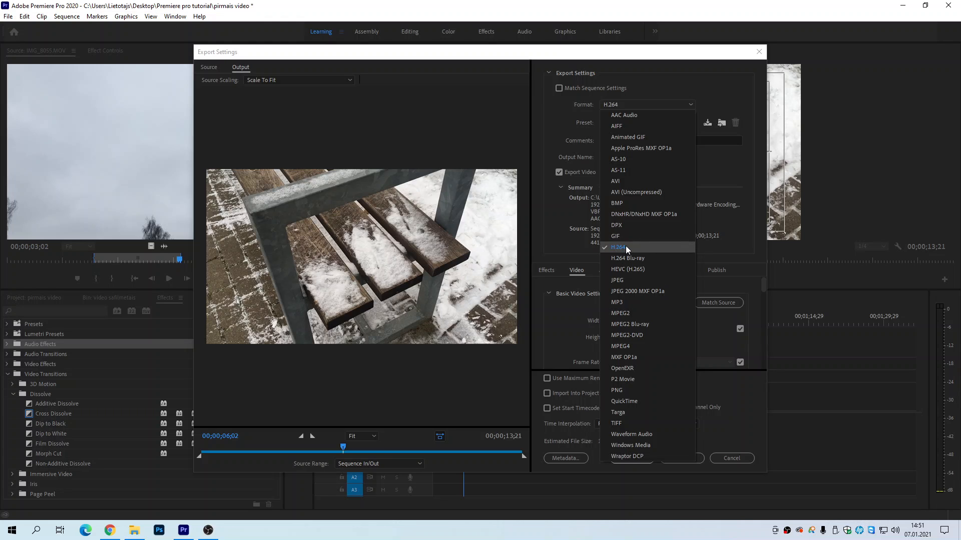
click(591, 235)
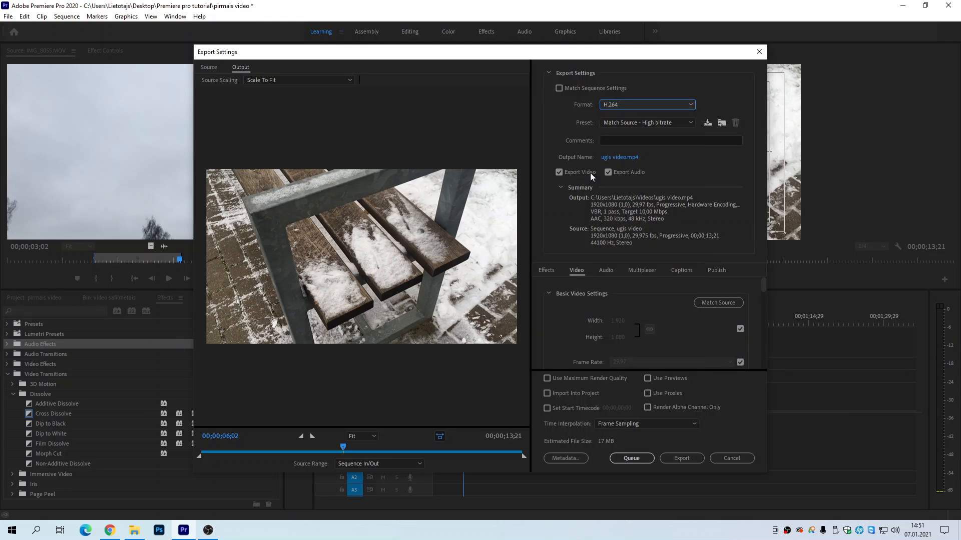
click(615, 104)
click(615, 104)
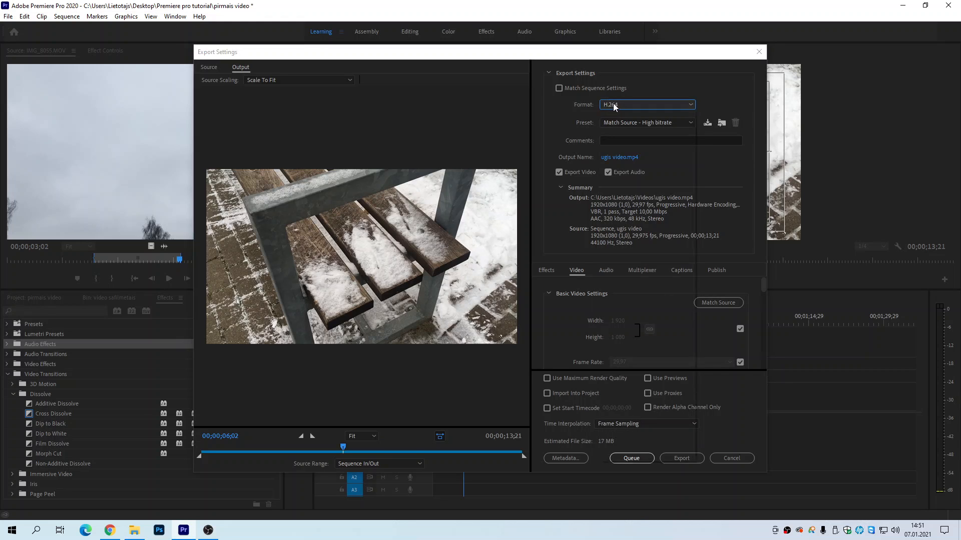
click(614, 104)
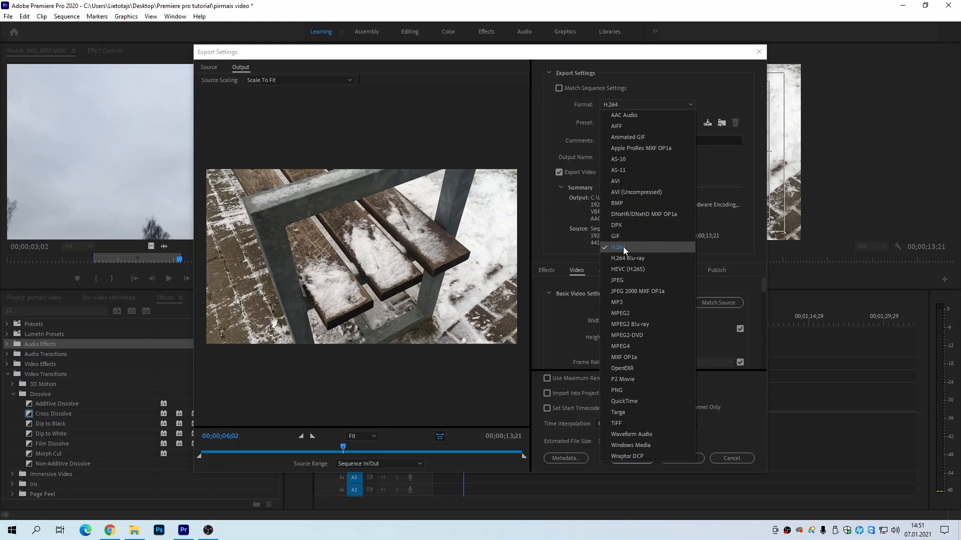
click(562, 128)
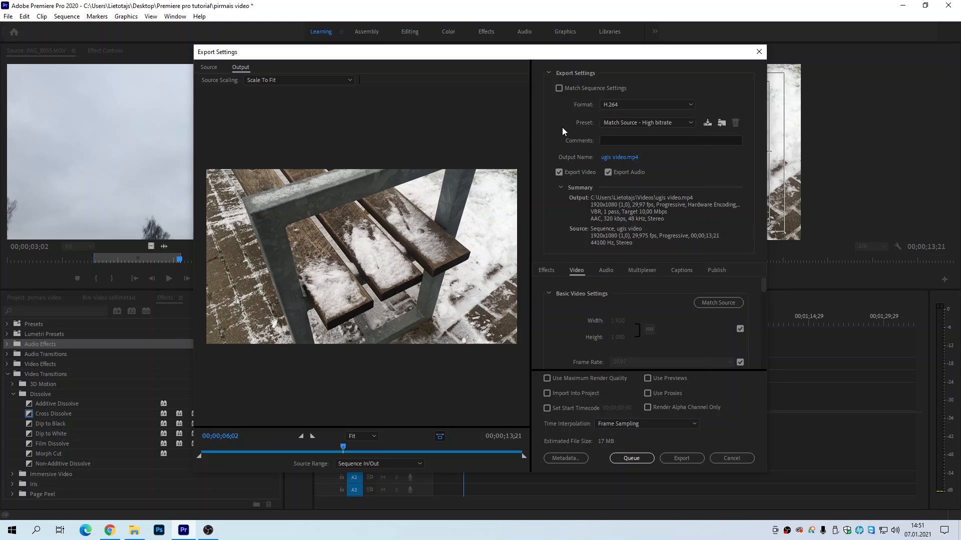
Step: Look through the H.264 export presets and choose Match Source - High bitrate
click(607, 122)
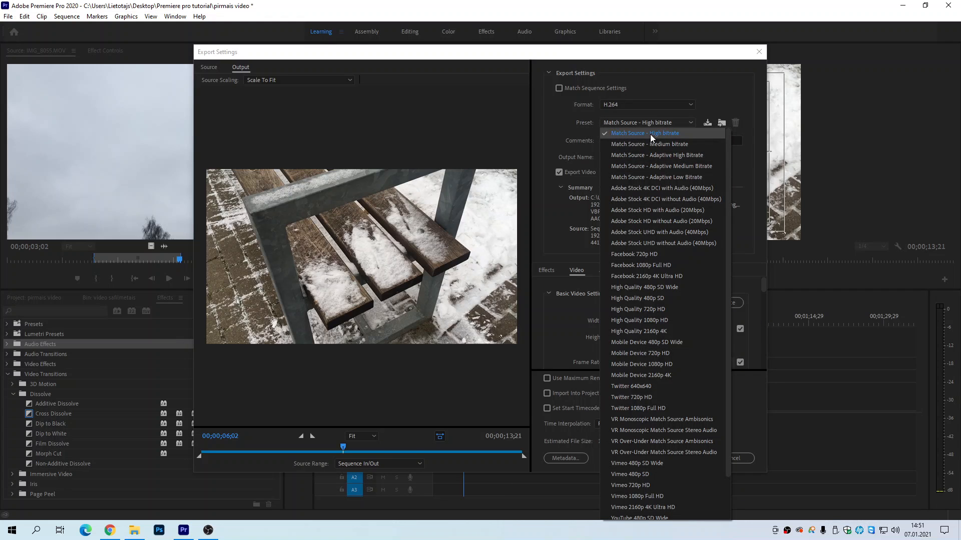
click(578, 118)
click(605, 124)
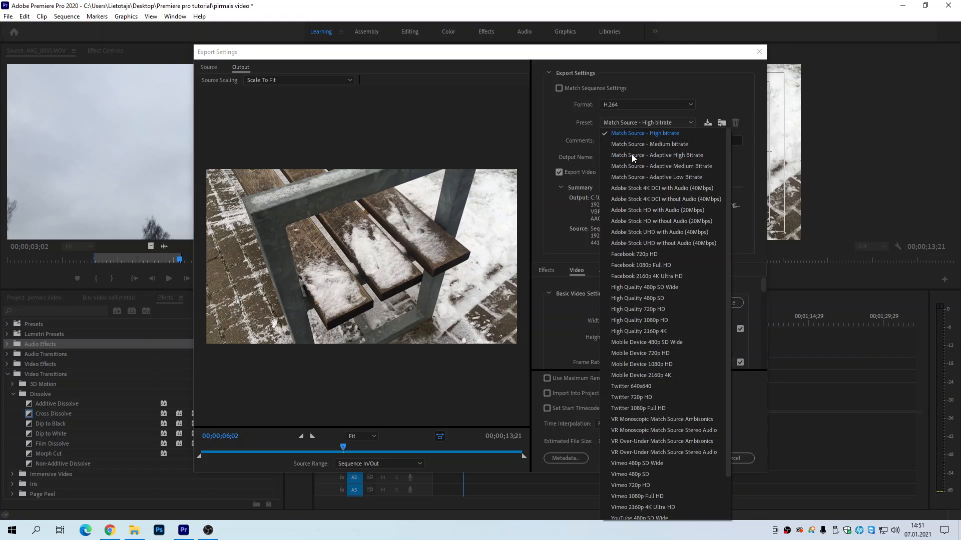
scroll(622, 417, down, 2)
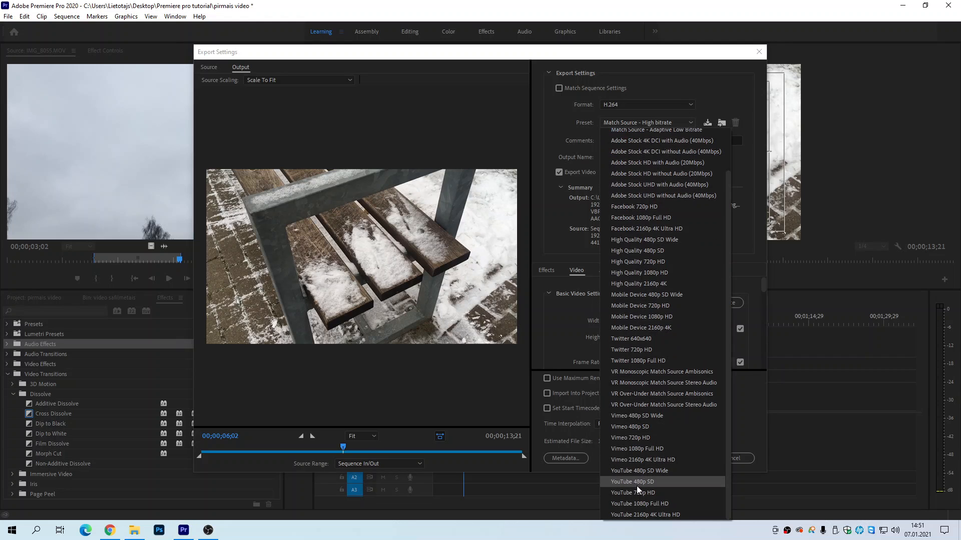
scroll(620, 257, up, 2)
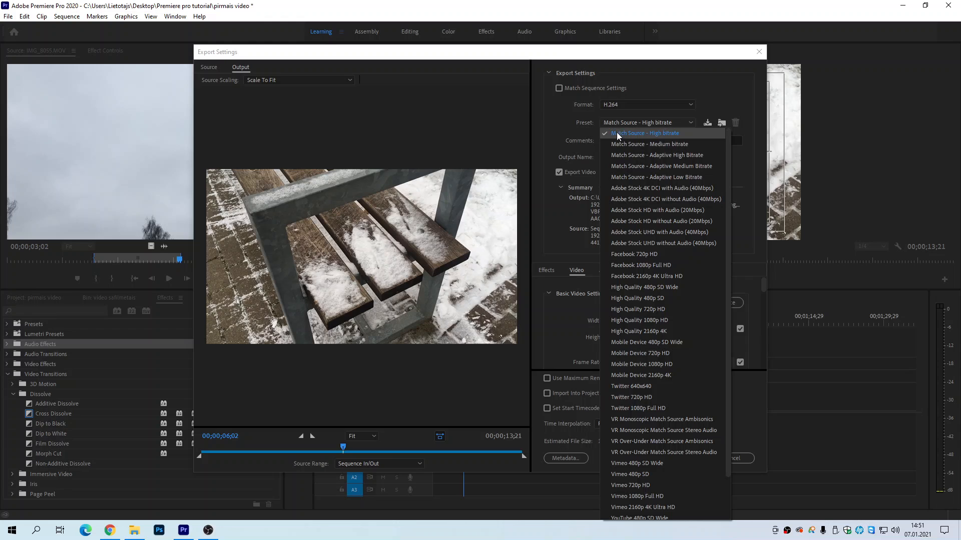
click(665, 134)
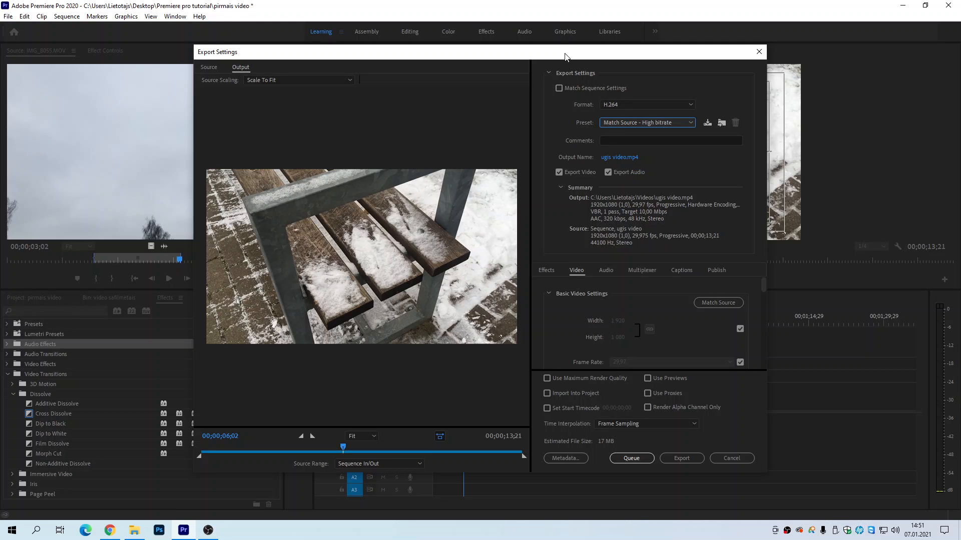
drag(567, 53, 669, 43)
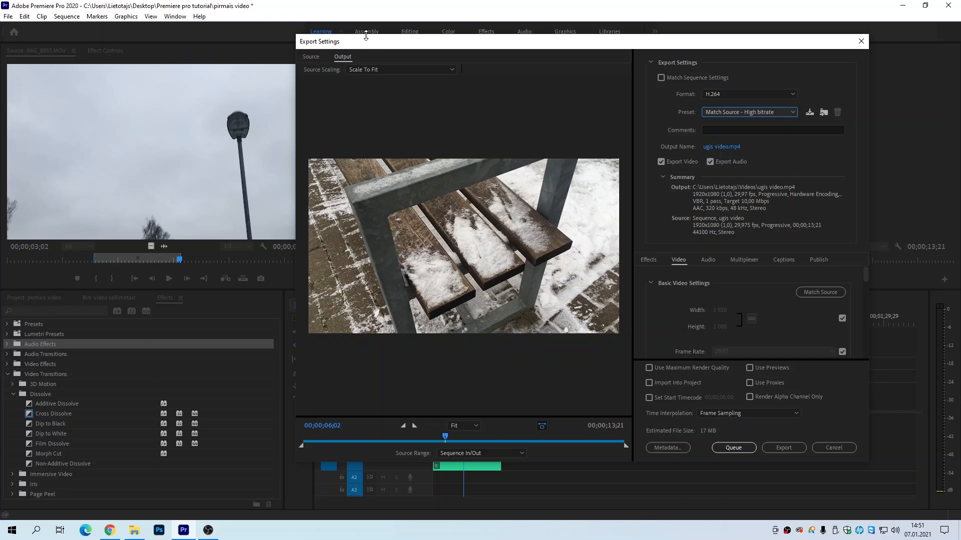
drag(403, 49, 607, 101)
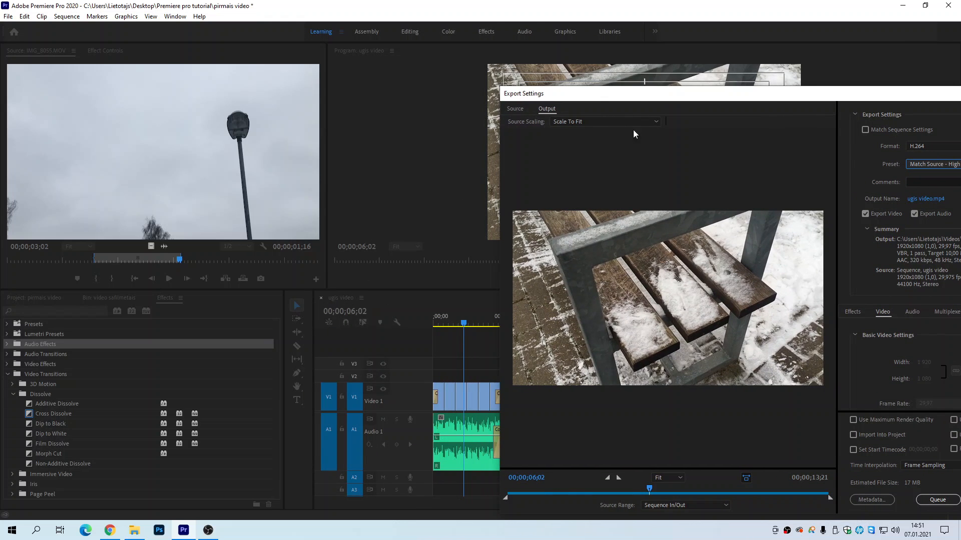
drag(642, 100, 319, 60)
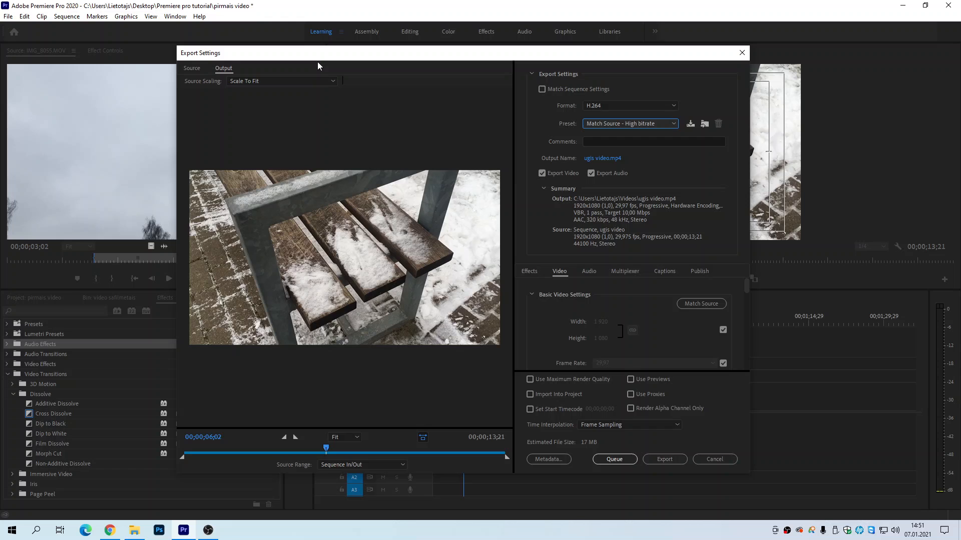
Step: Set the export's output file to "ugis video versija1" on the Desktop, as an MP4 video
click(602, 158)
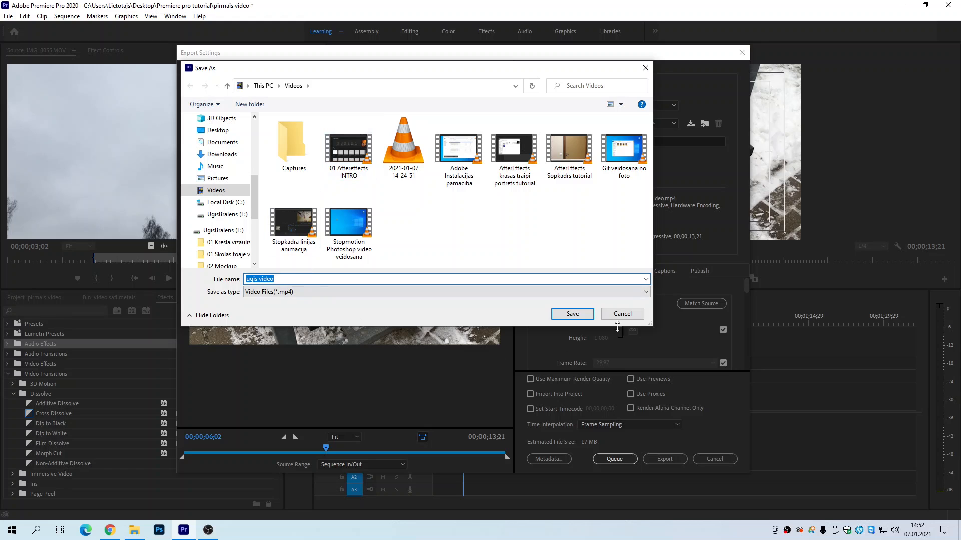
click(218, 133)
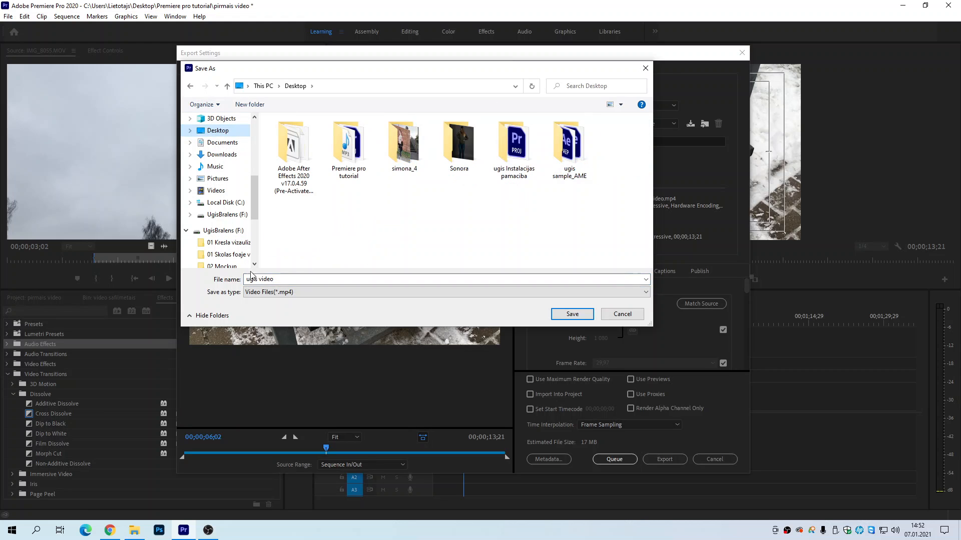
click(282, 281)
click(281, 280)
click(280, 279)
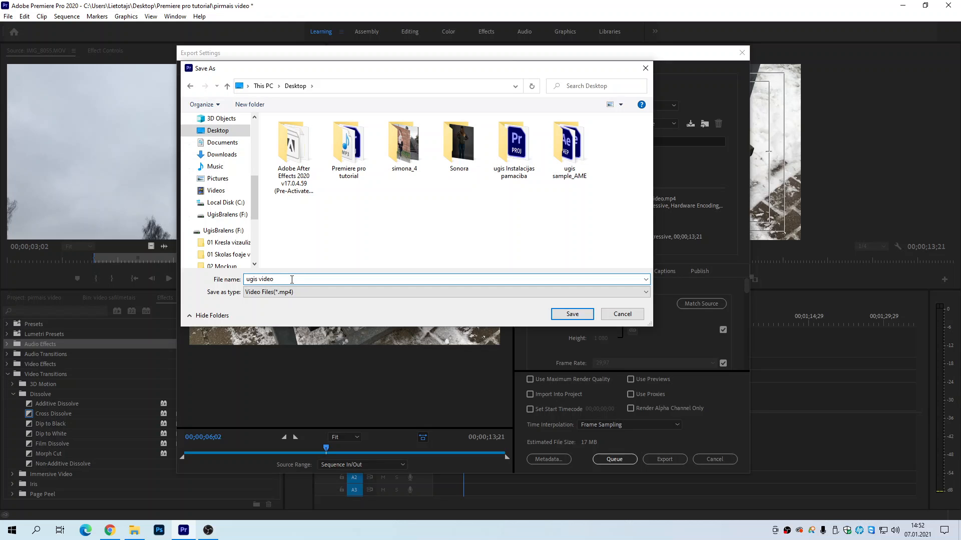
text(versija1)
click(582, 315)
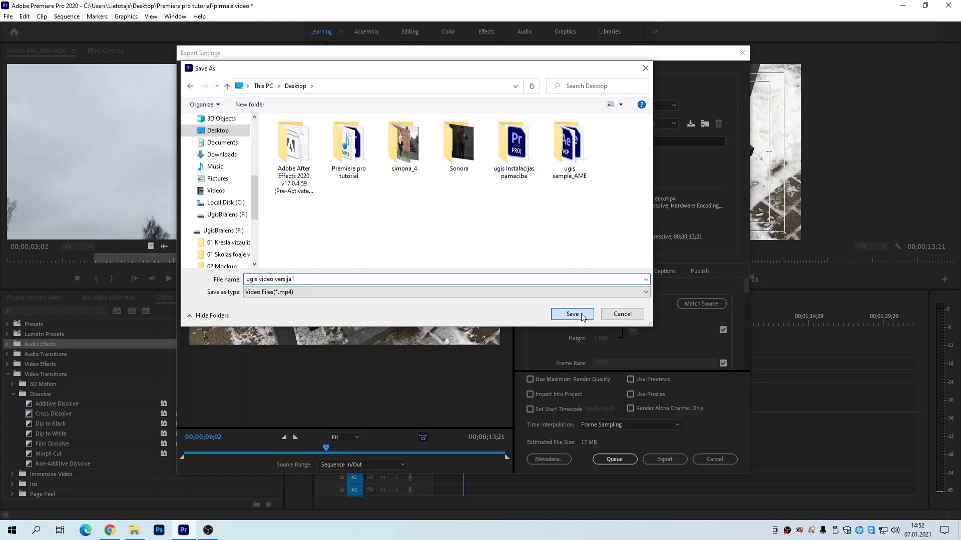
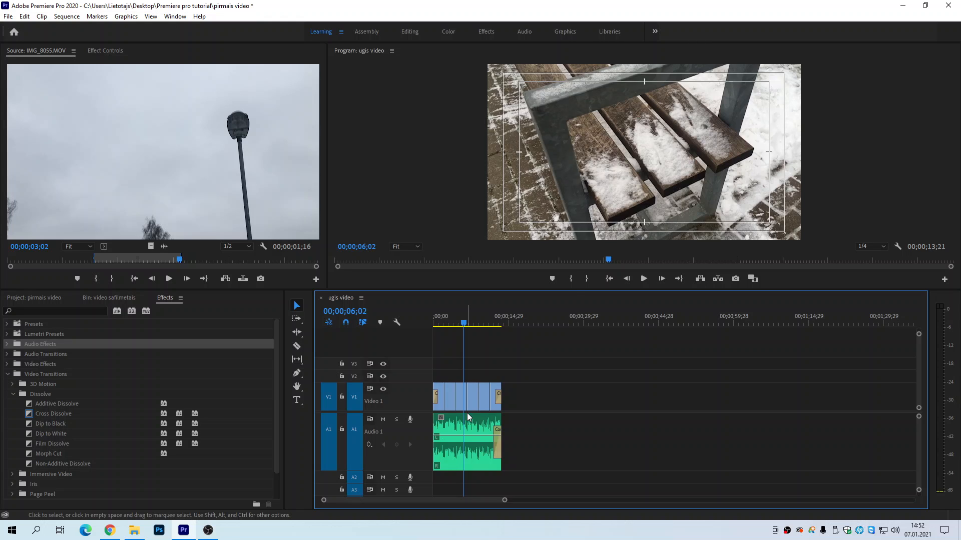
Step: Save the pirmais video project
key(ctrl+s)
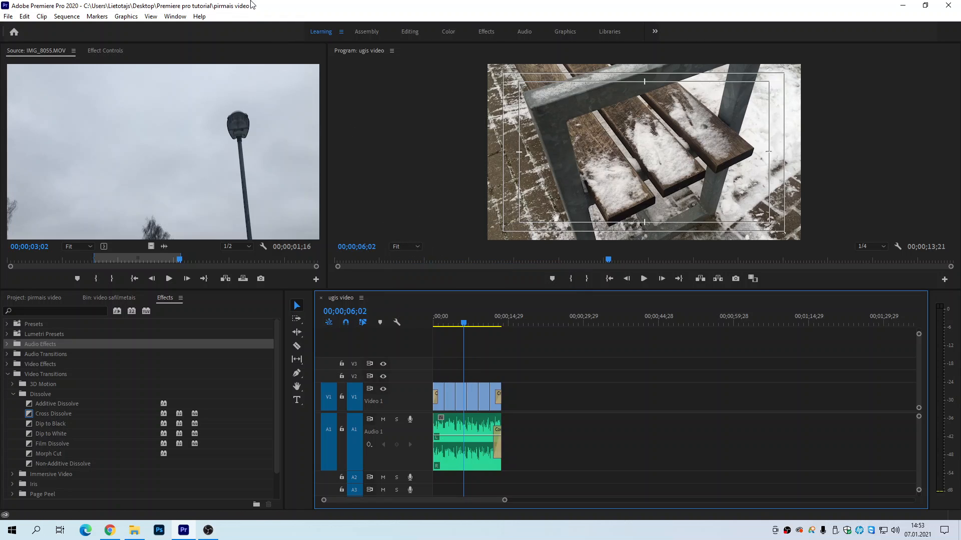
click(8, 16)
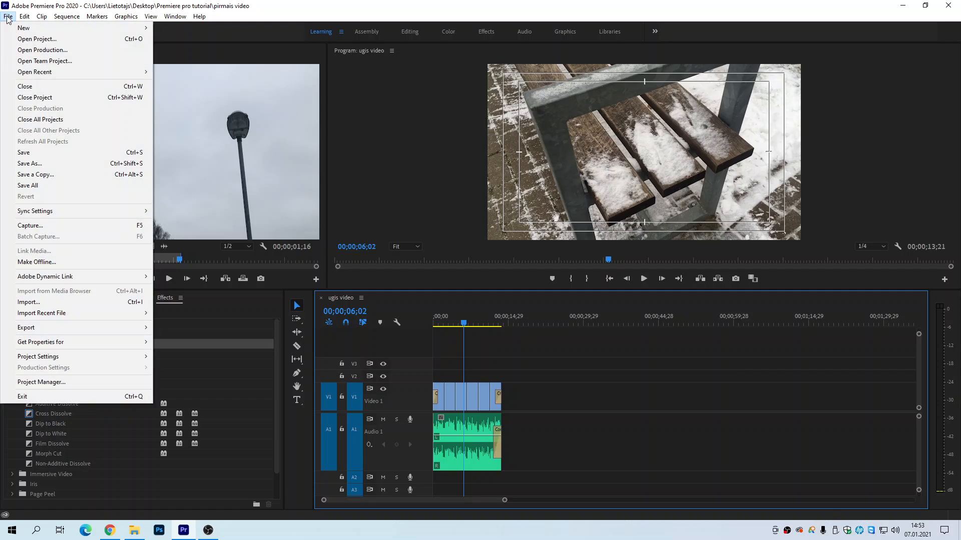
click(463, 13)
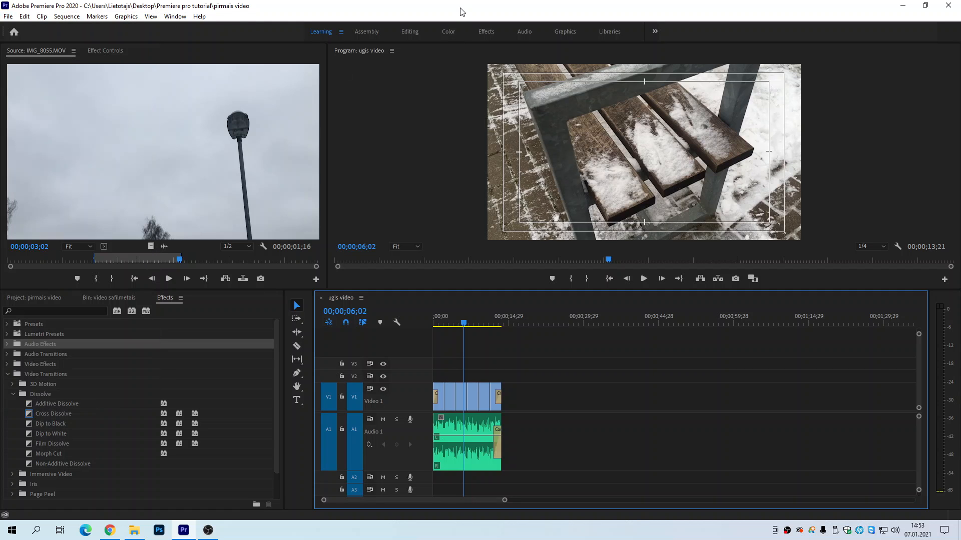
Step: Minimize Premiere Pro and close the browser to reach the desktop, and move the exported ugis video versija1 file above the After Effects folder
click(903, 6)
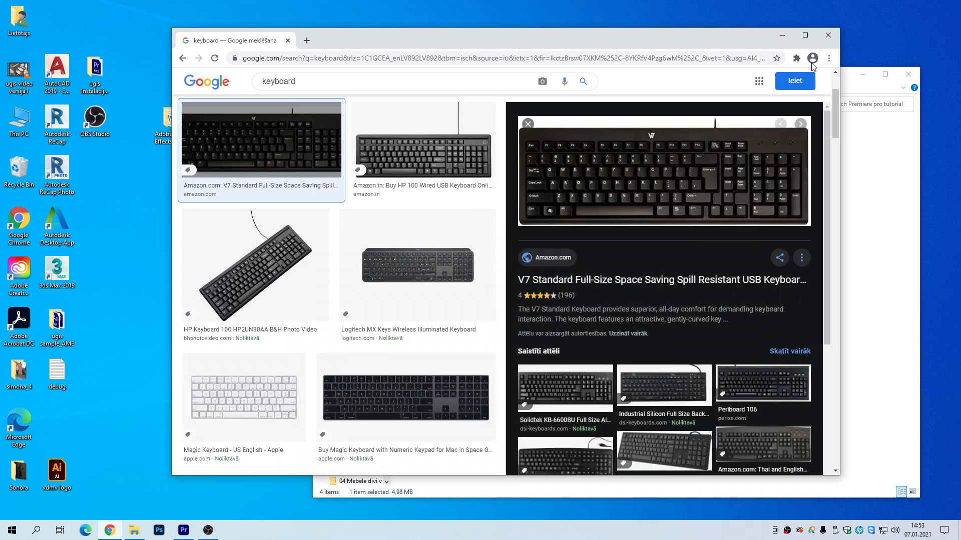
click(828, 35)
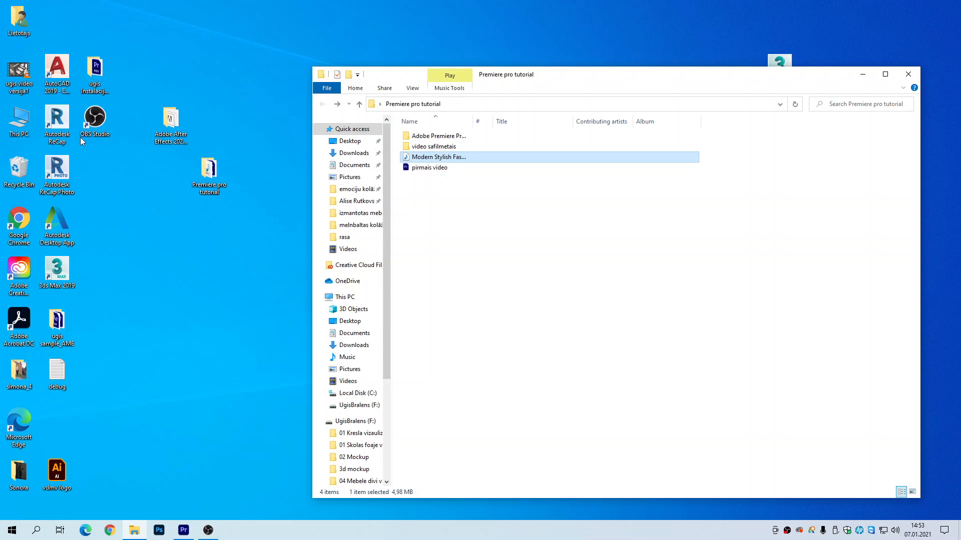
drag(18, 70, 167, 69)
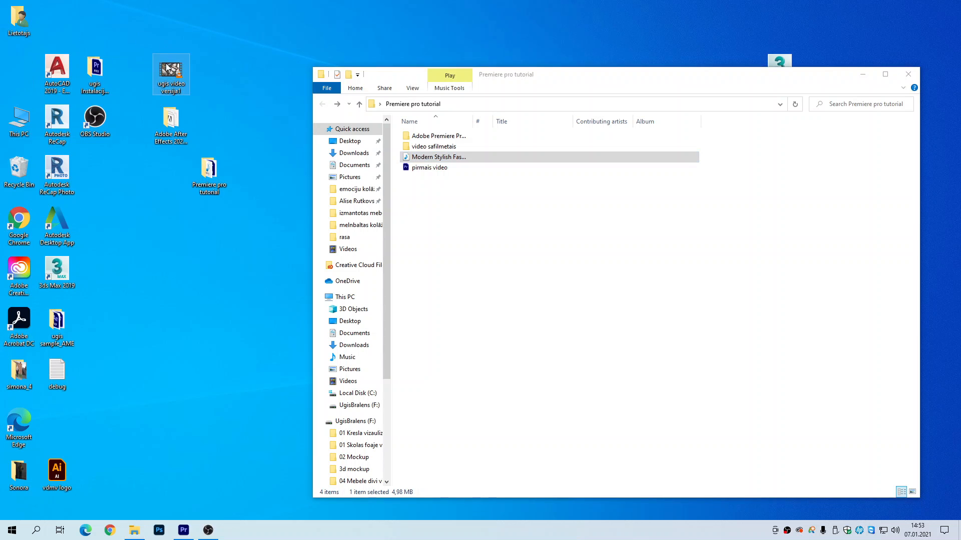
Step: Play the exported ugis video versija1 file from the desktop to check it, and close the player
double_click(169, 70)
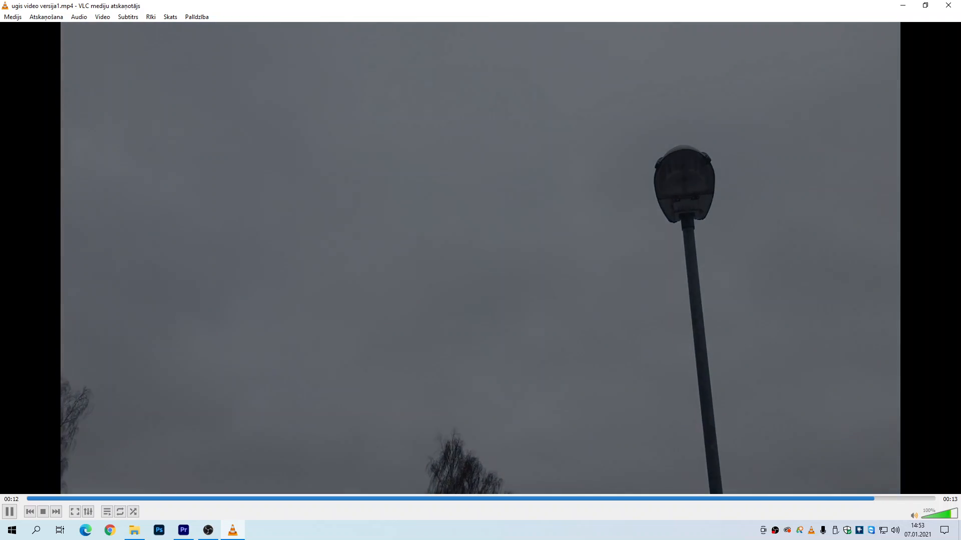
click(947, 5)
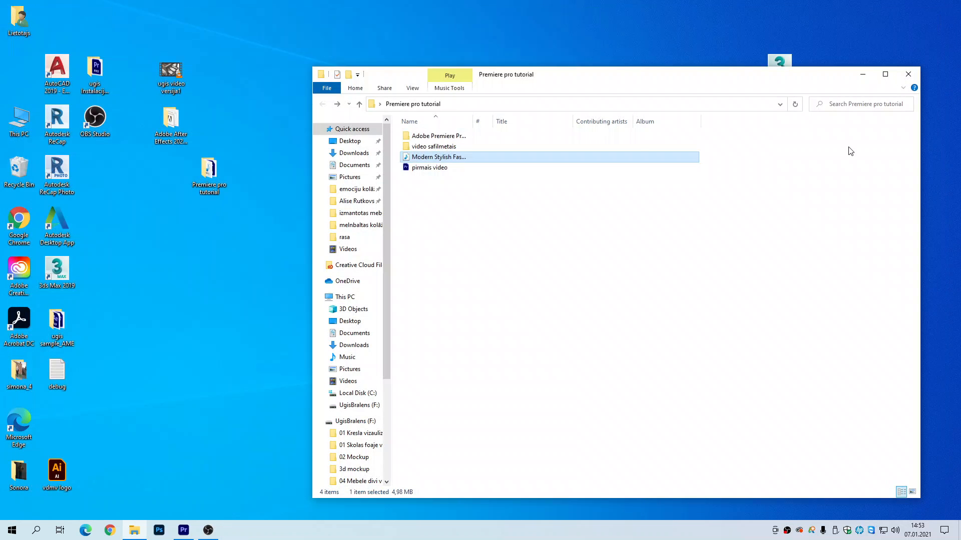
click(609, 271)
click(213, 240)
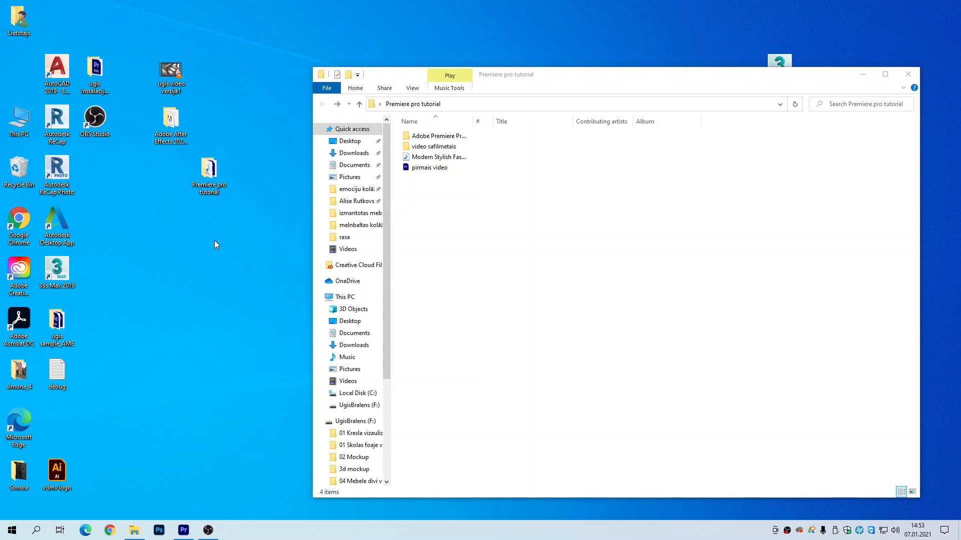